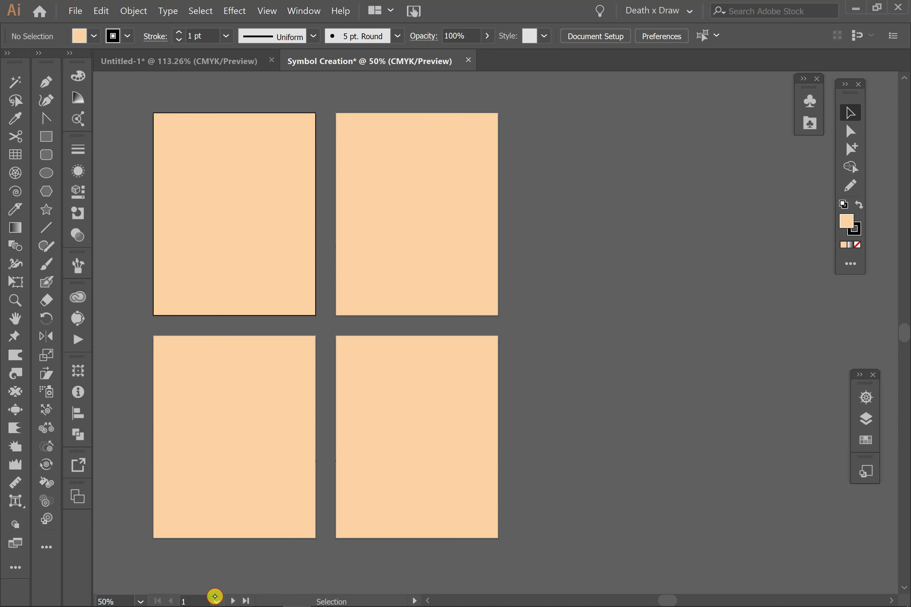
# - Use the status-bar artboard list to view artboard 2, then return to artboard 1
pyautogui.click(217, 598)
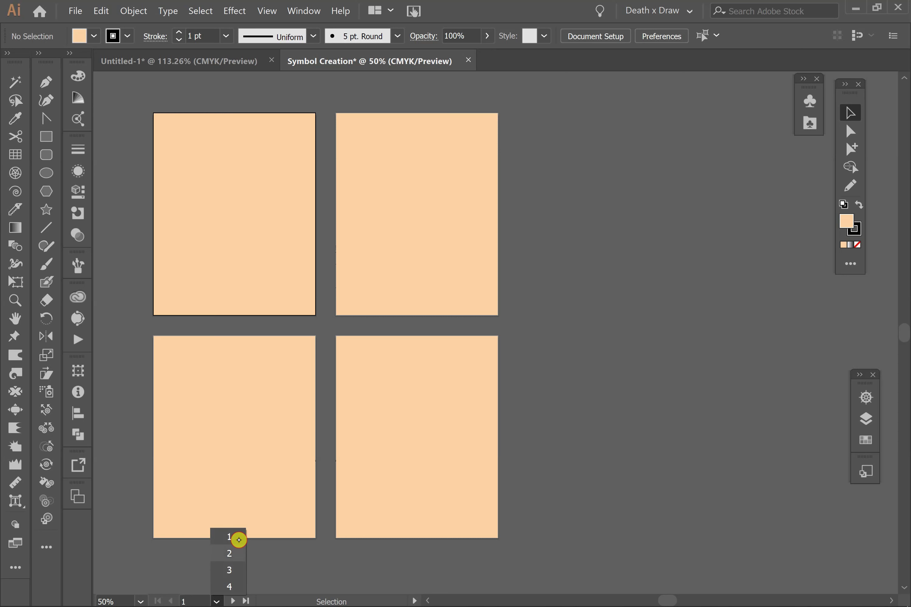
pyautogui.click(231, 550)
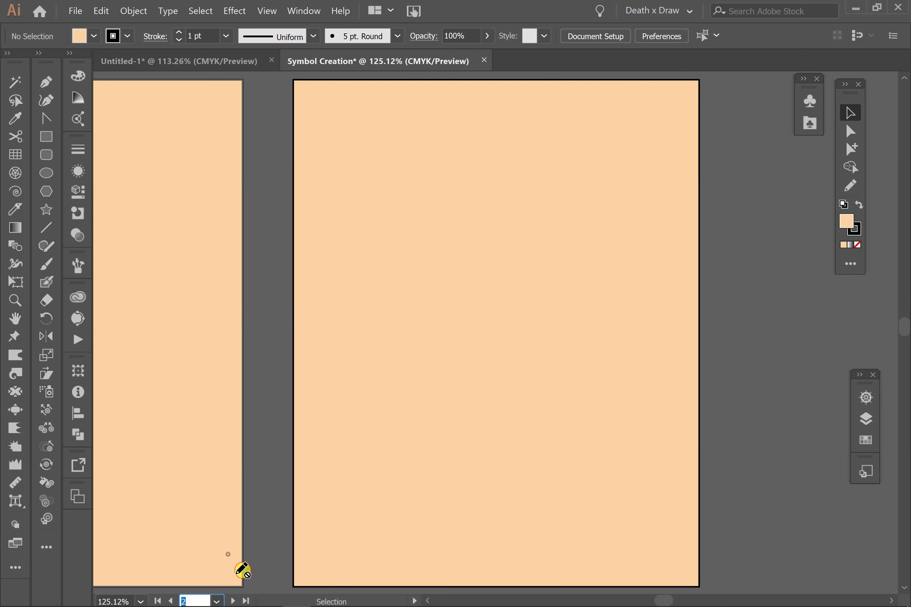
pyautogui.click(217, 600)
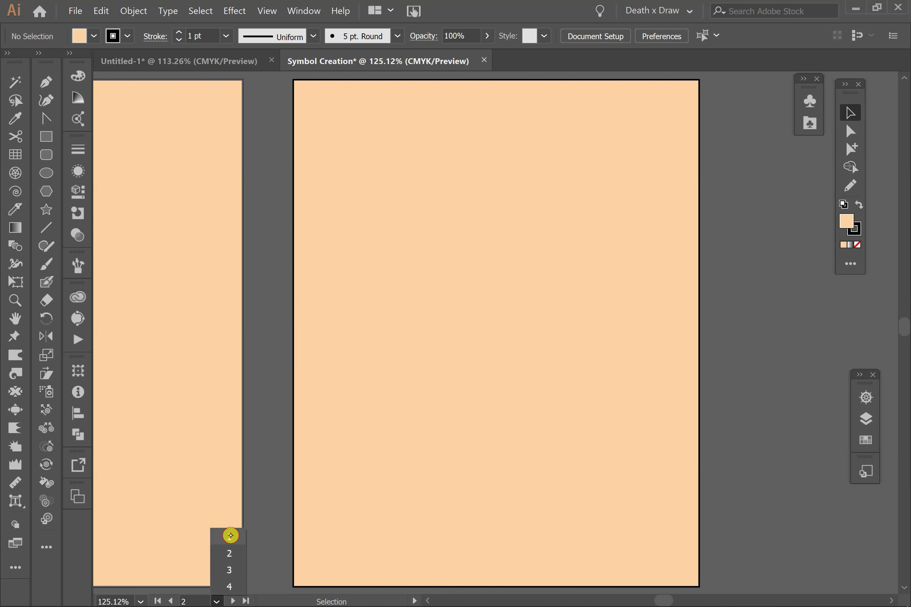
pyautogui.click(230, 536)
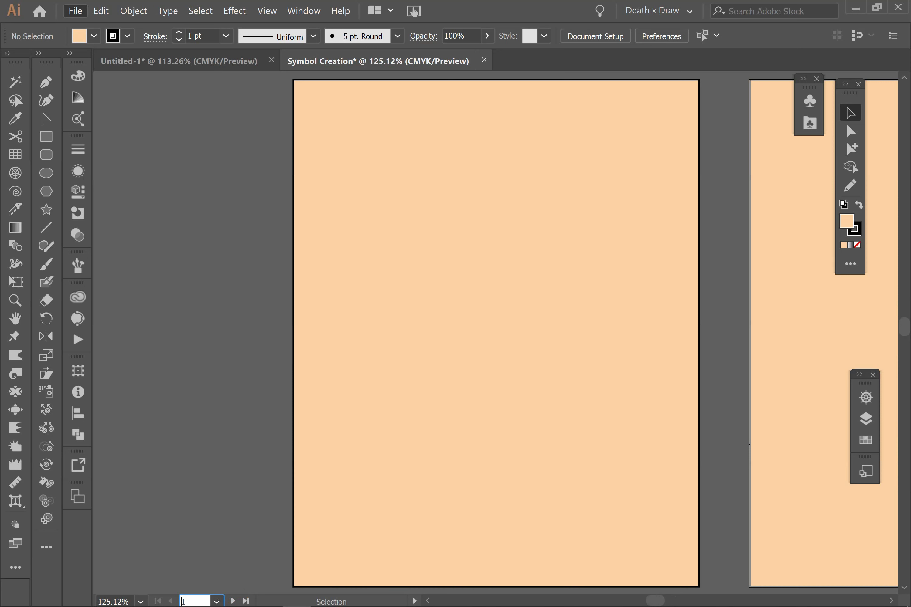
# - In the Layers panel, lock Layer 1 and add an empty Layer 2 above it
pyautogui.click(865, 419)
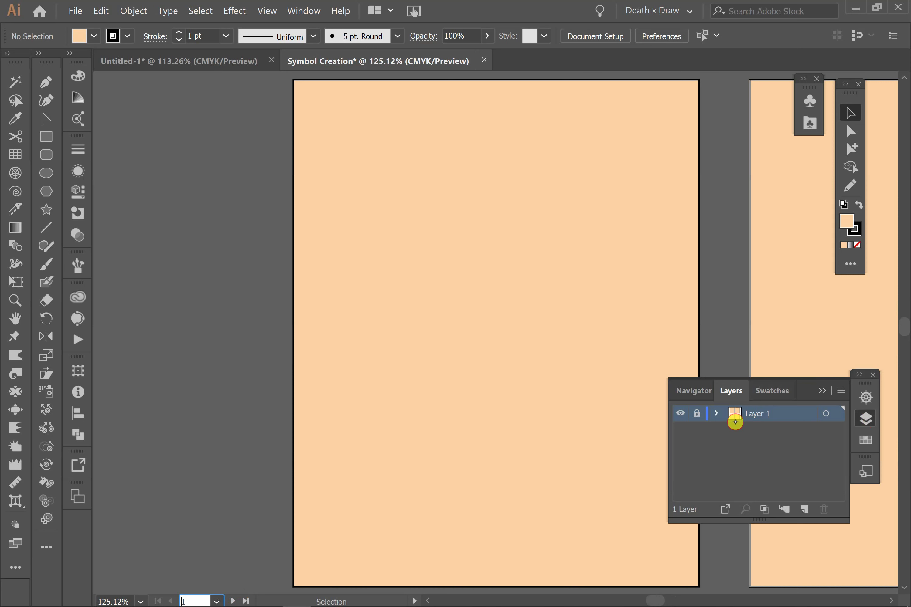
pyautogui.click(804, 428)
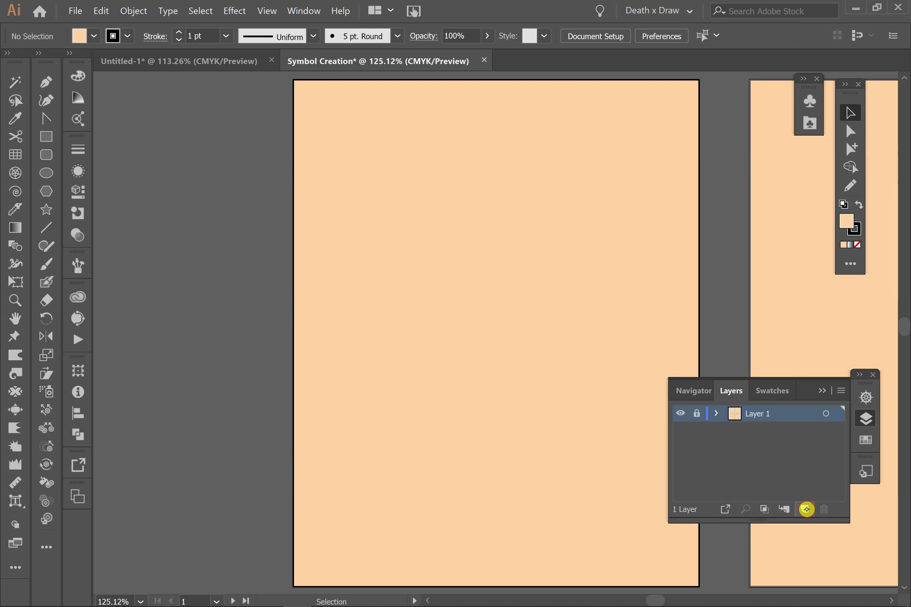
pyautogui.click(804, 508)
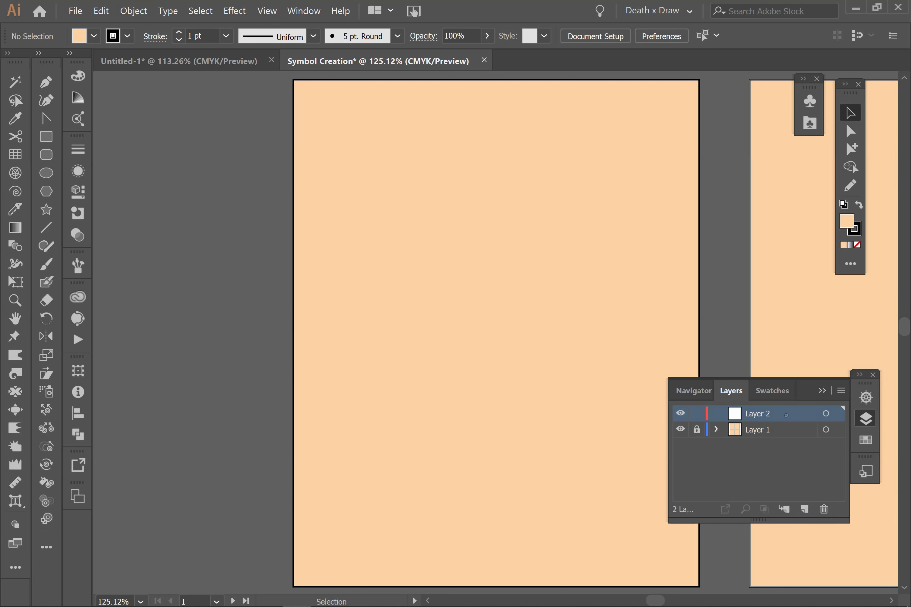
pyautogui.click(822, 390)
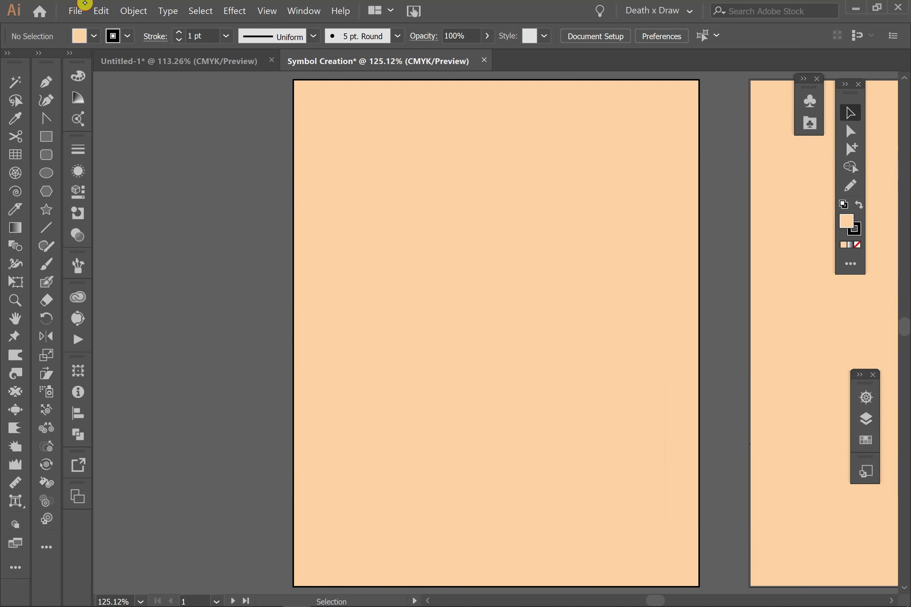
# - Place Beetles 005.jpg via File > Place, sized to nearly fill artboard 1
pyautogui.click(75, 10)
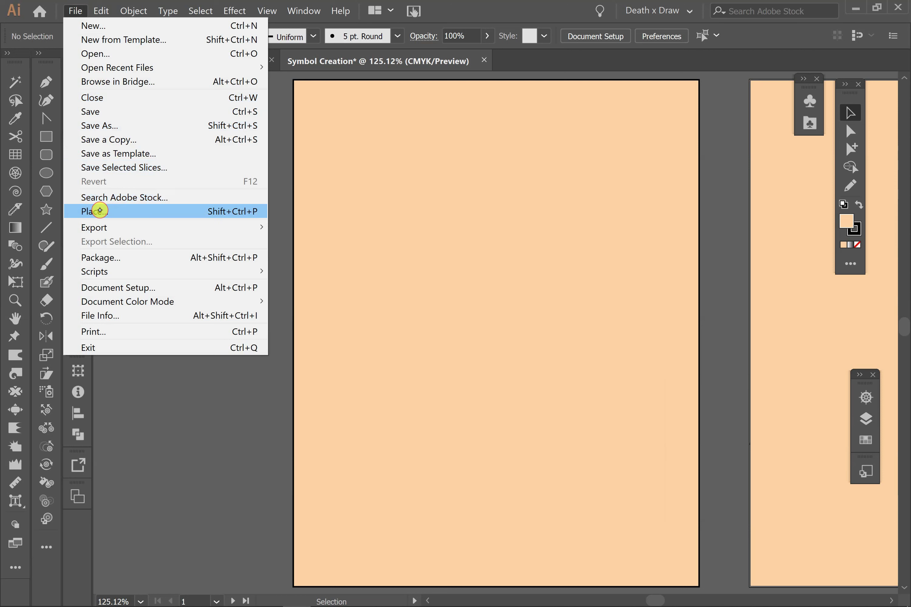
pyautogui.click(96, 211)
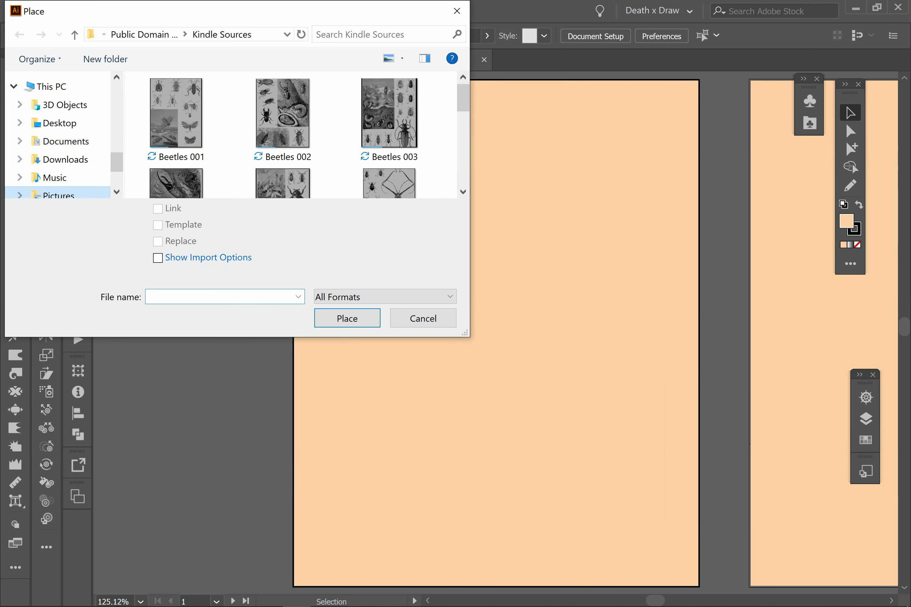
pyautogui.scroll(-4, 460, 134)
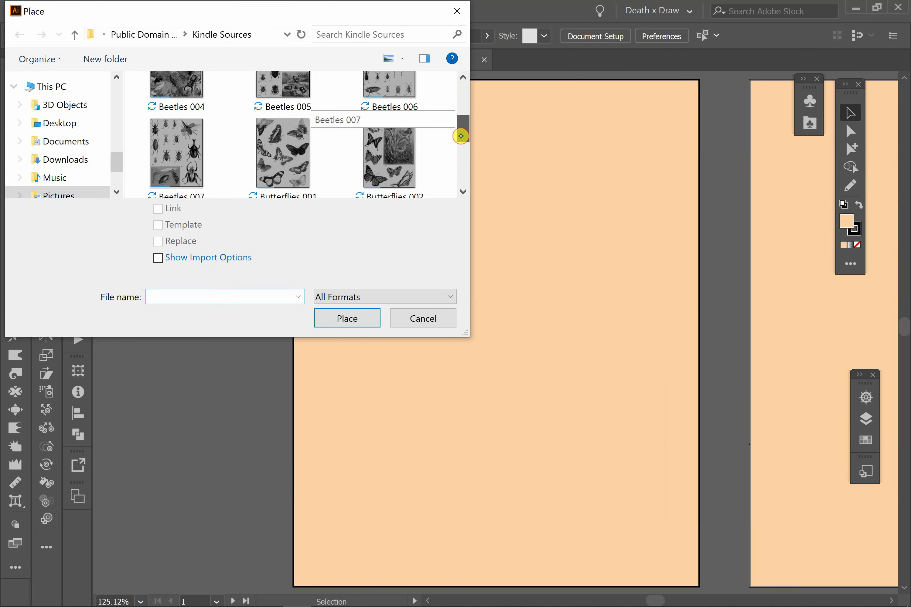
pyautogui.scroll(1, 460, 134)
pyautogui.scroll(1, 459, 133)
pyautogui.click(283, 131)
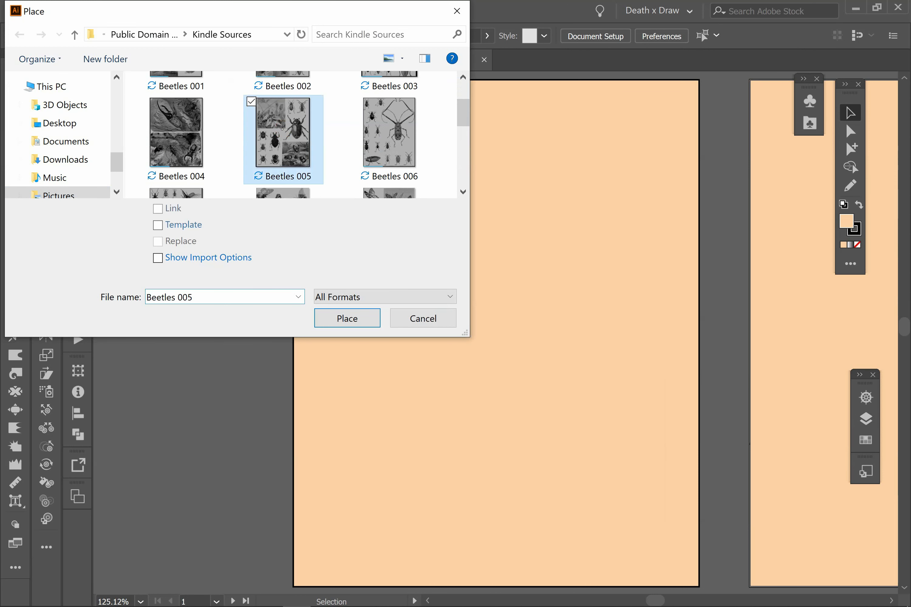
pyautogui.click(349, 318)
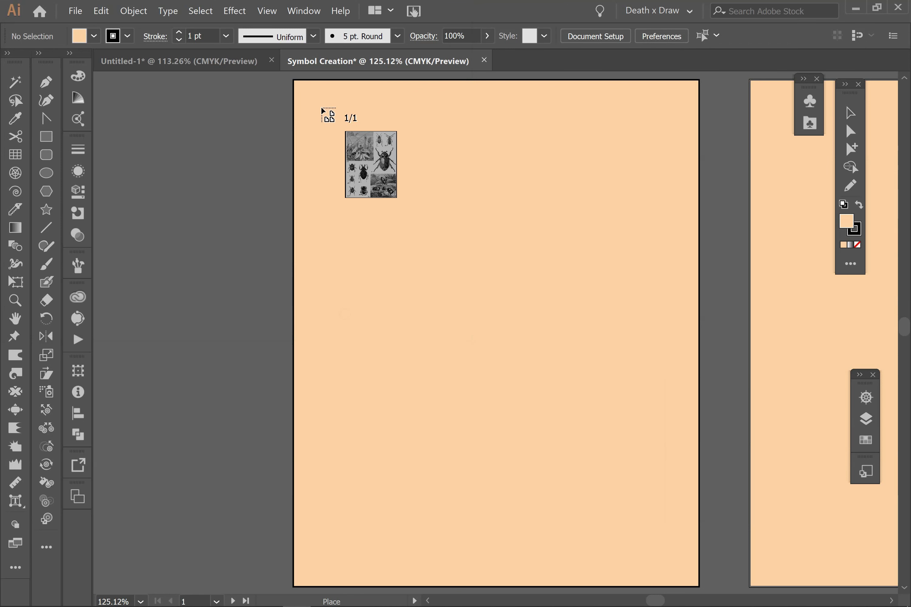
pyautogui.moveTo(306, 92); pyautogui.dragTo(675, 567)
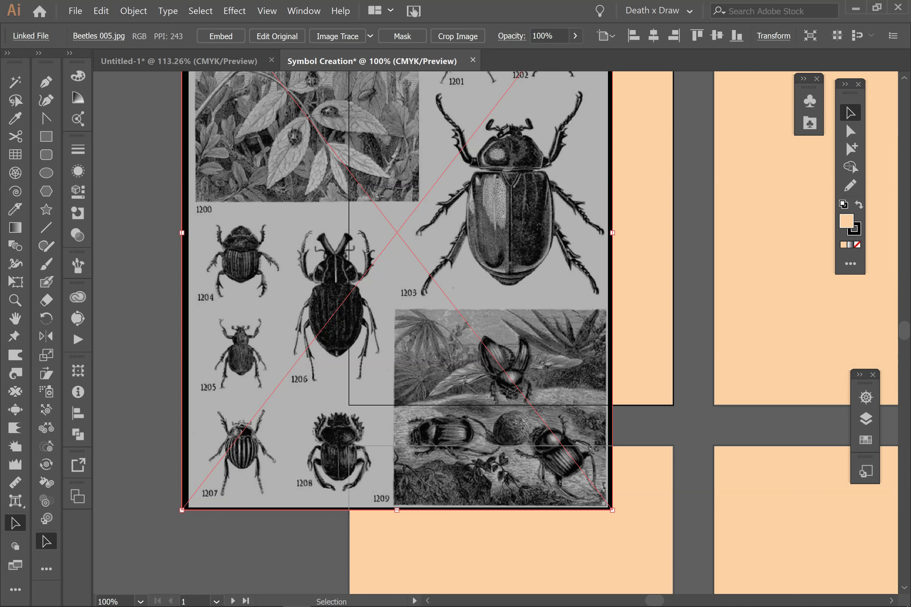
# - Set Layer 2's options to dim images to 40%
pyautogui.click(865, 418)
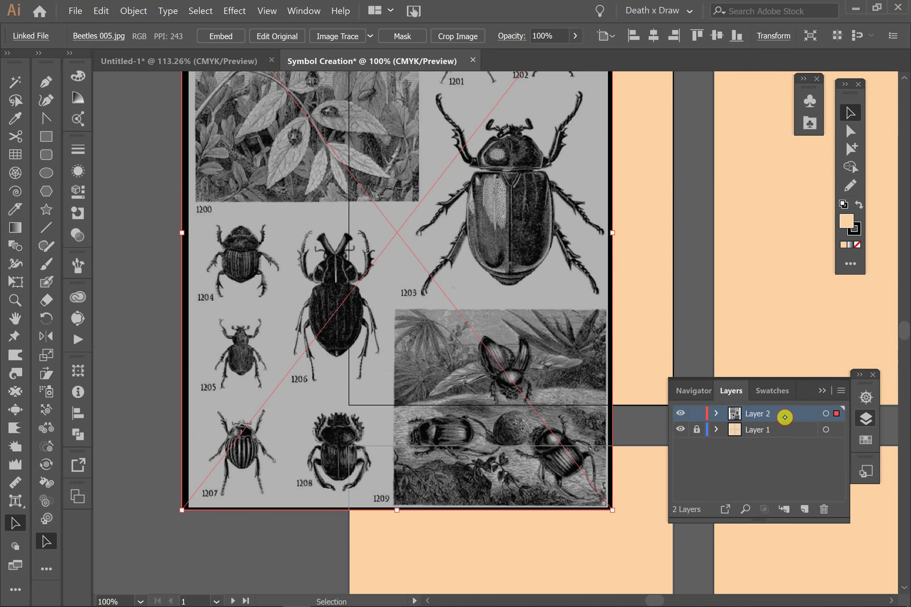
pyautogui.doubleClick(785, 416)
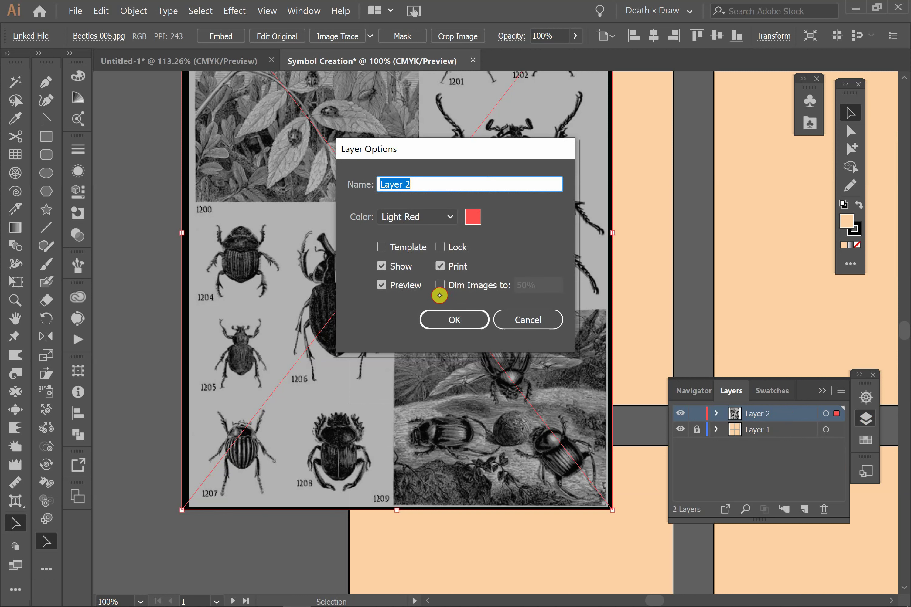
pyautogui.click(440, 285)
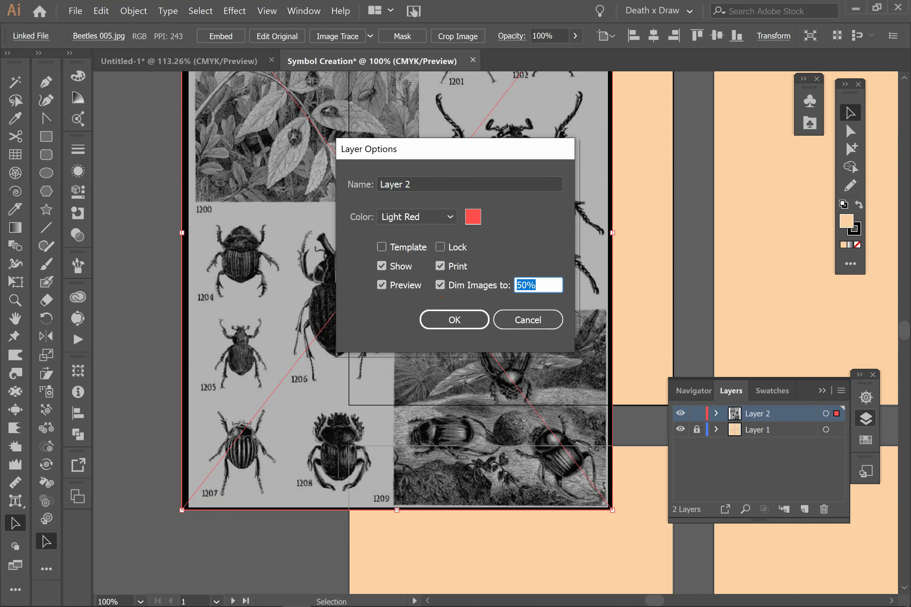
pyautogui.write('40')
pyautogui.click(455, 319)
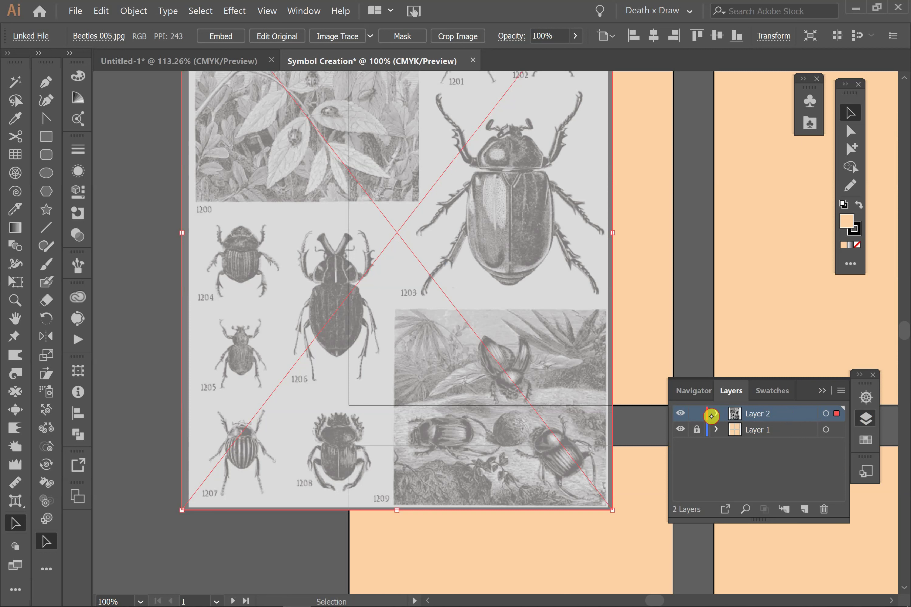
# - Lock the beetle reference layer and add a new layer above it
pyautogui.click(697, 413)
pyautogui.click(804, 508)
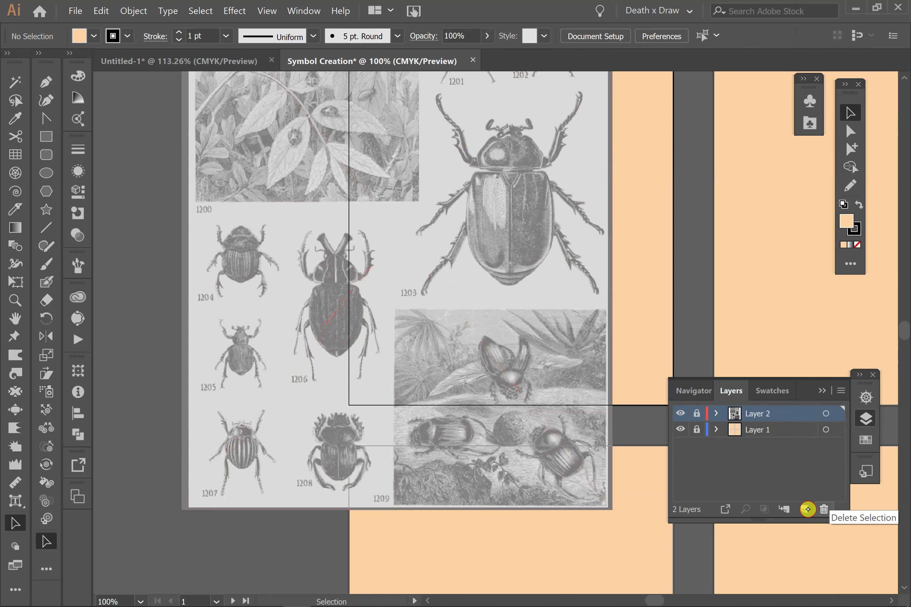
pyautogui.hotkey('ctrl', 'shift', 'p')
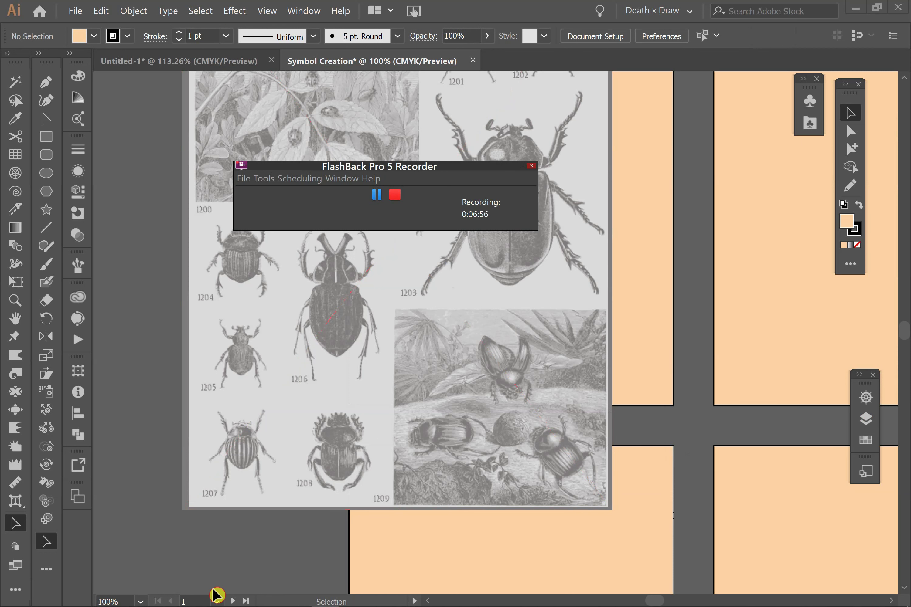
# - Go to artboard 2 and draw a rectangle near its top-left
pyautogui.click(215, 601)
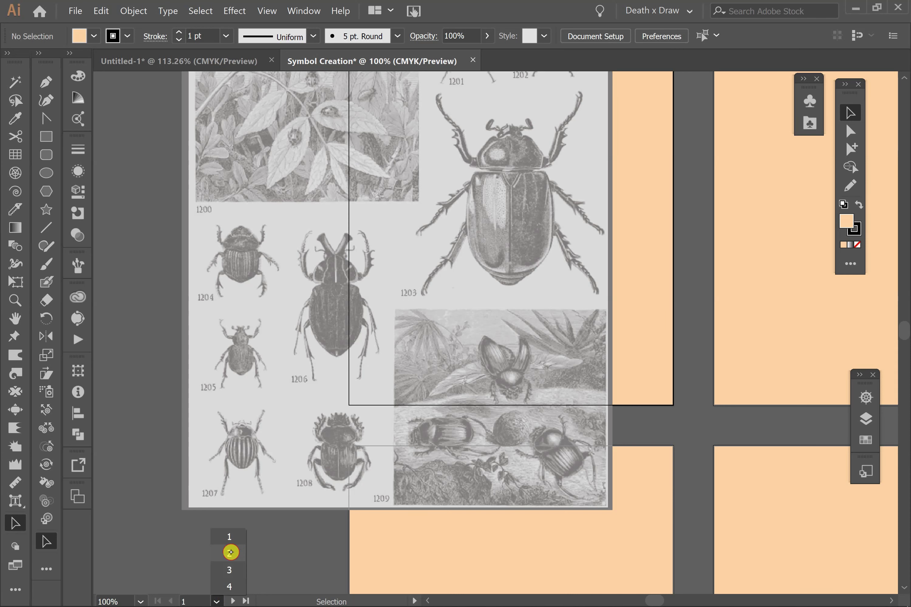
pyautogui.click(235, 552)
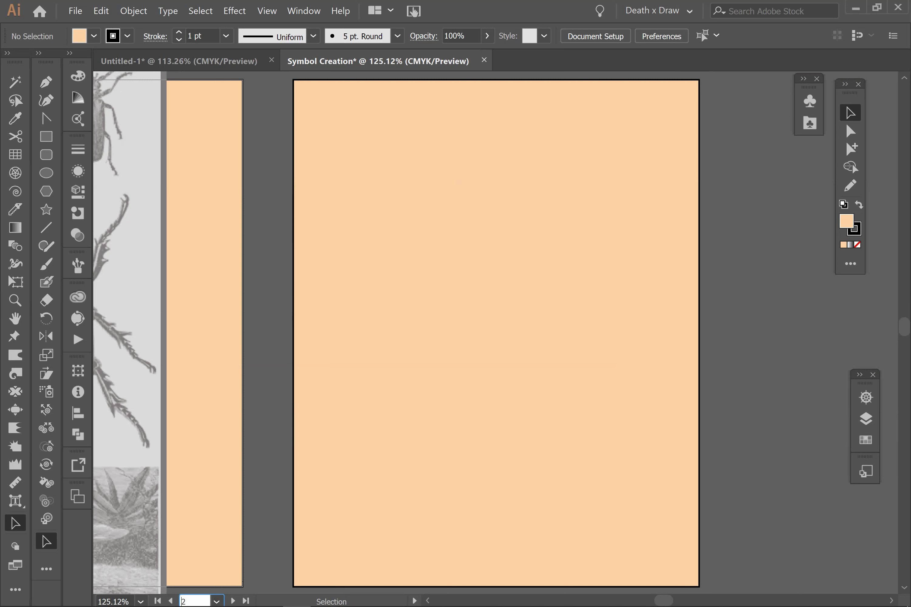
pyautogui.click(45, 134)
pyautogui.moveTo(338, 121); pyautogui.dragTo(485, 307)
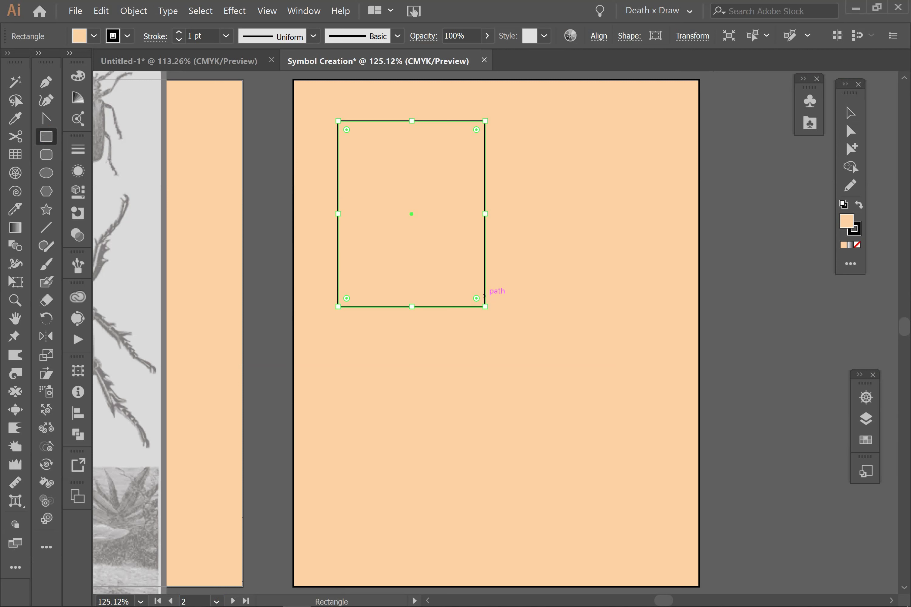
# - Apply white fill with a 3 pt black stroke, then draw a wide rectangle and two squares
pyautogui.press('d')
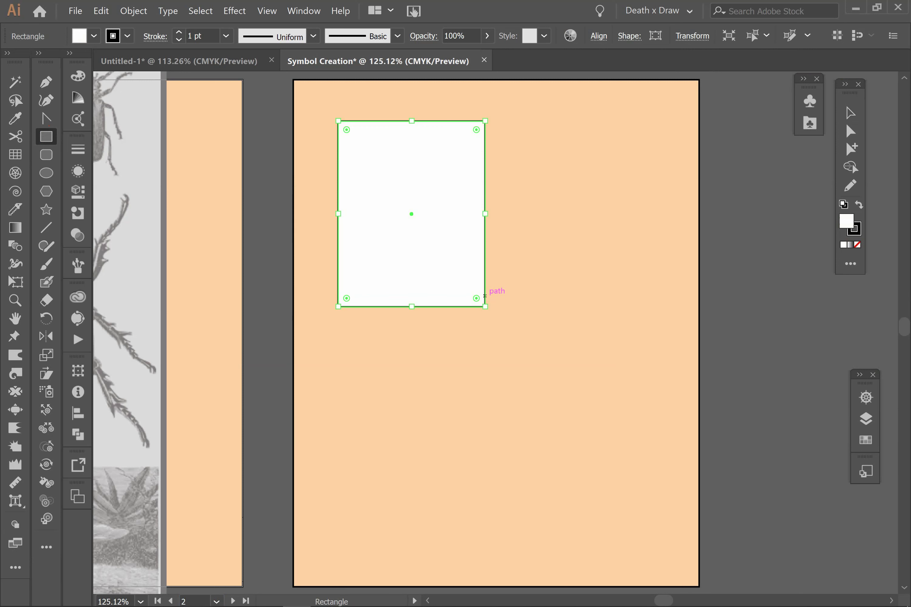
pyautogui.click(178, 32)
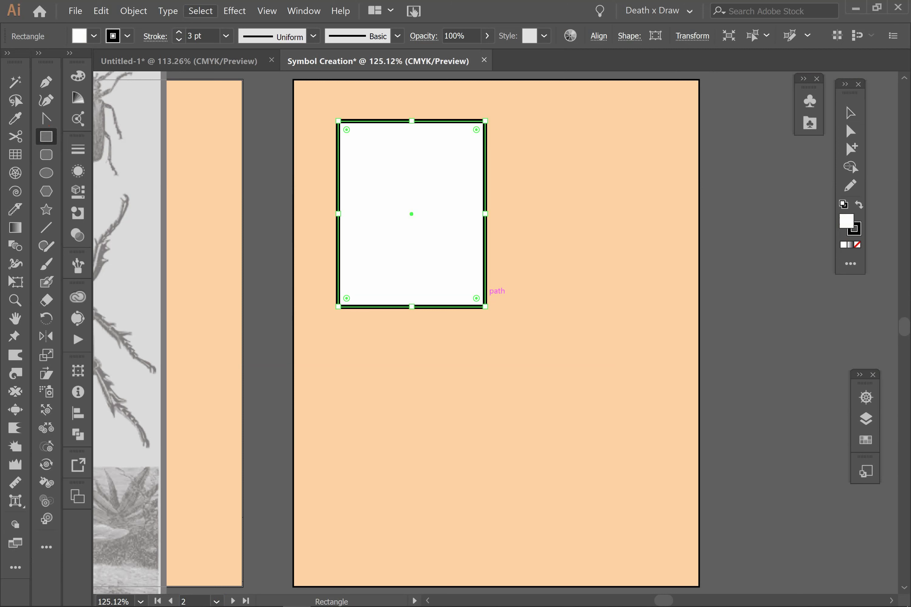
pyautogui.moveTo(436, 107)
pyautogui.mouseDown()
pyautogui.moveTo(534, 112)
pyautogui.moveTo(640, 214)
pyautogui.mouseUp()
pyautogui.moveTo(399, 165); pyautogui.dragTo(485, 251)
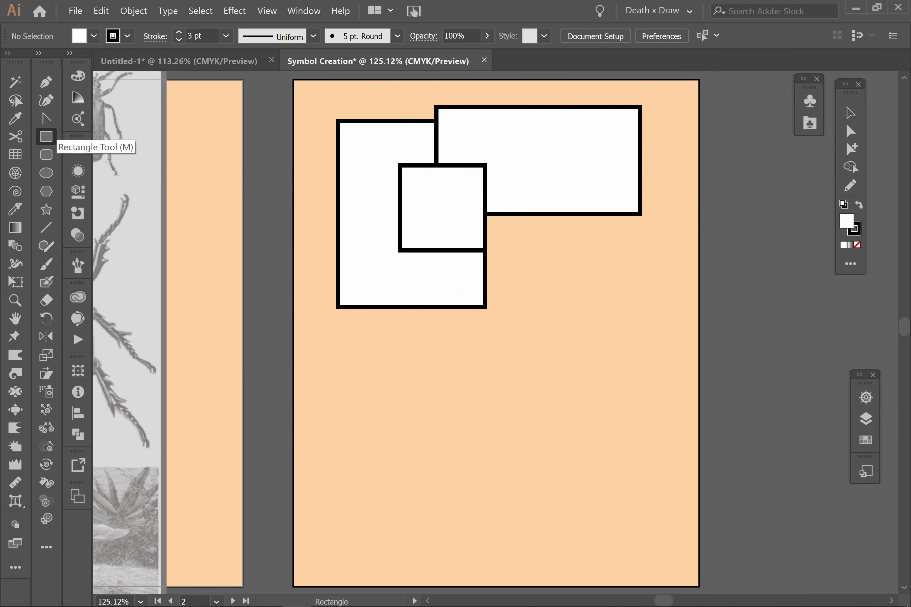
pyautogui.moveTo(513, 237)
pyautogui.mouseDown()
pyautogui.moveTo(585, 276)
pyautogui.moveTo(610, 335)
pyautogui.mouseUp()
# - Draw a rounded rectangle lower down and round all corners of the wide top rectangle
pyautogui.click(46, 155)
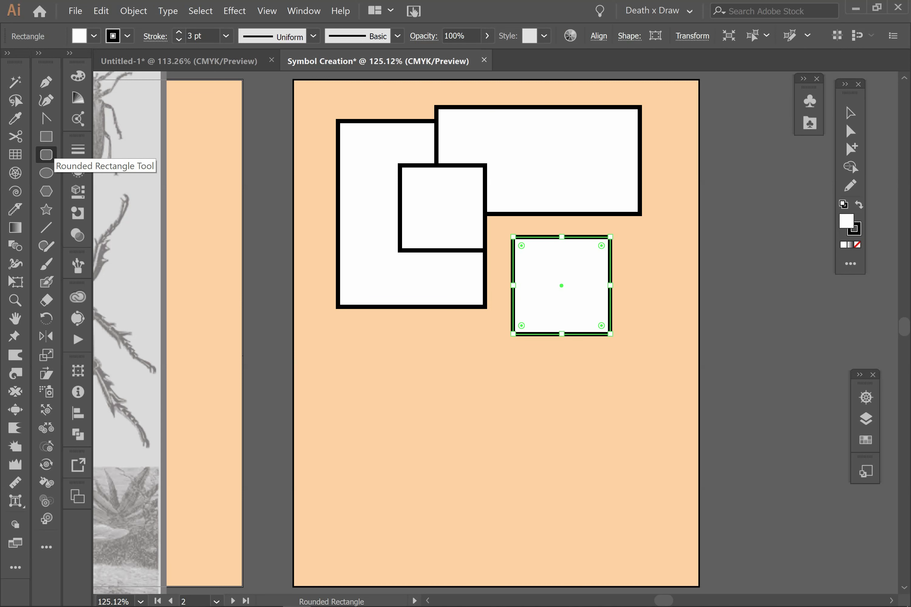
pyautogui.moveTo(353, 339)
pyautogui.mouseDown()
pyautogui.moveTo(464, 364)
pyautogui.moveTo(492, 487)
pyautogui.mouseUp()
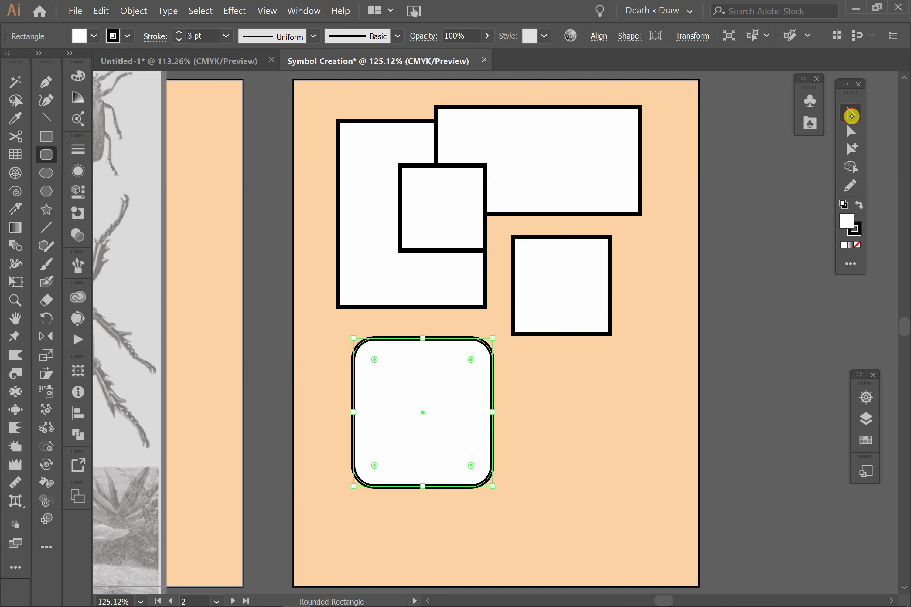
pyautogui.click(851, 116)
pyautogui.click(641, 151)
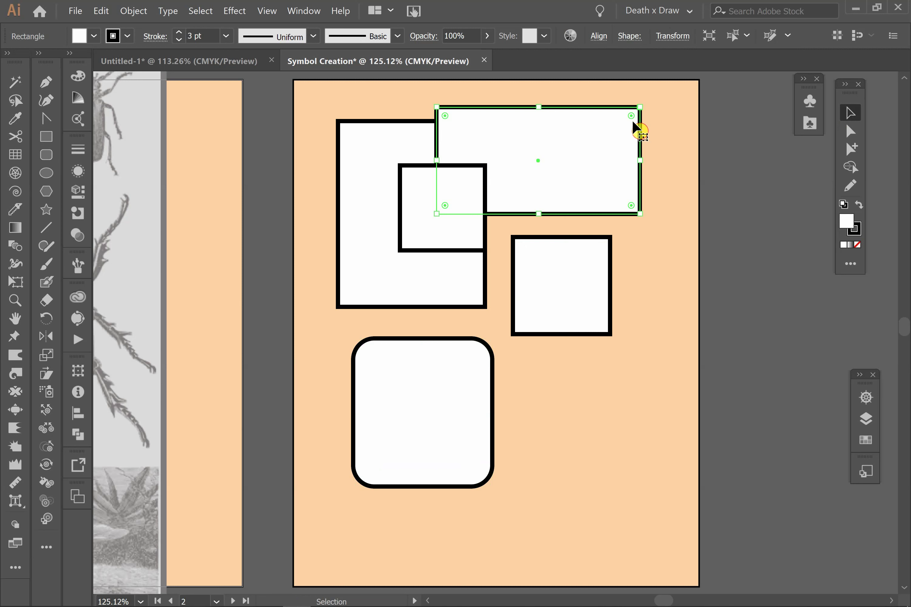
pyautogui.moveTo(632, 120); pyautogui.dragTo(610, 135)
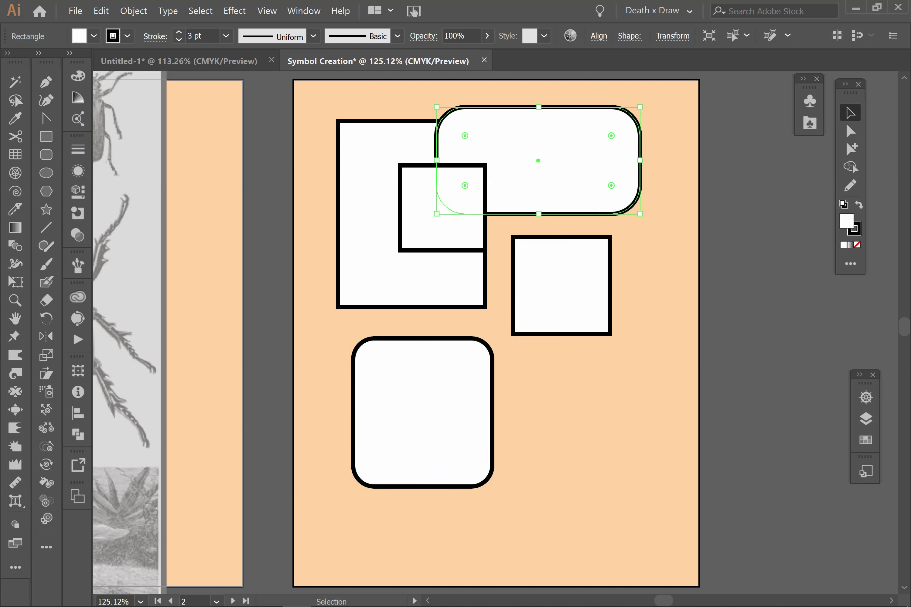
# - Add another rounded rectangle, then select all on the active artboard and delete
pyautogui.click(46, 155)
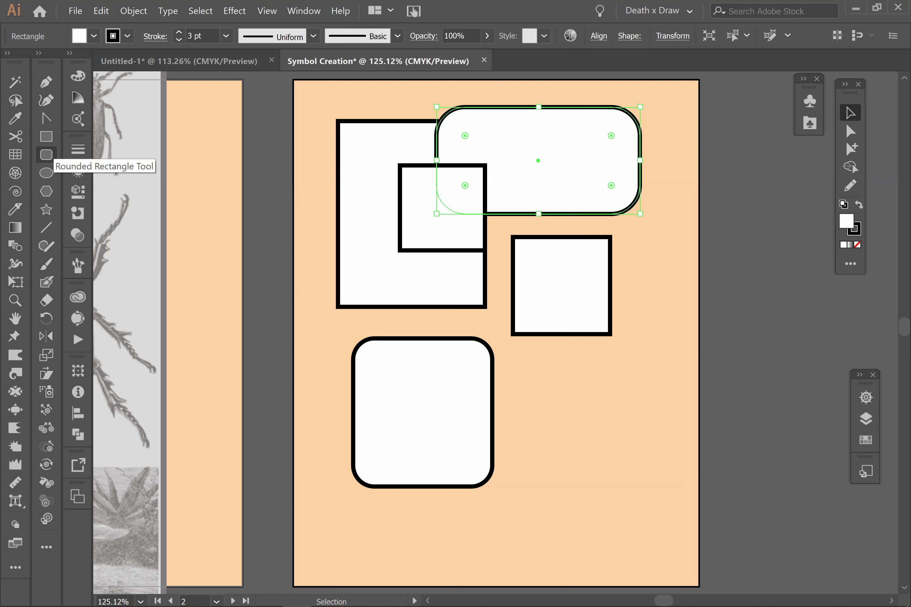
pyautogui.moveTo(602, 384)
pyautogui.mouseDown()
pyautogui.moveTo(615, 469)
pyautogui.moveTo(630, 466)
pyautogui.mouseUp()
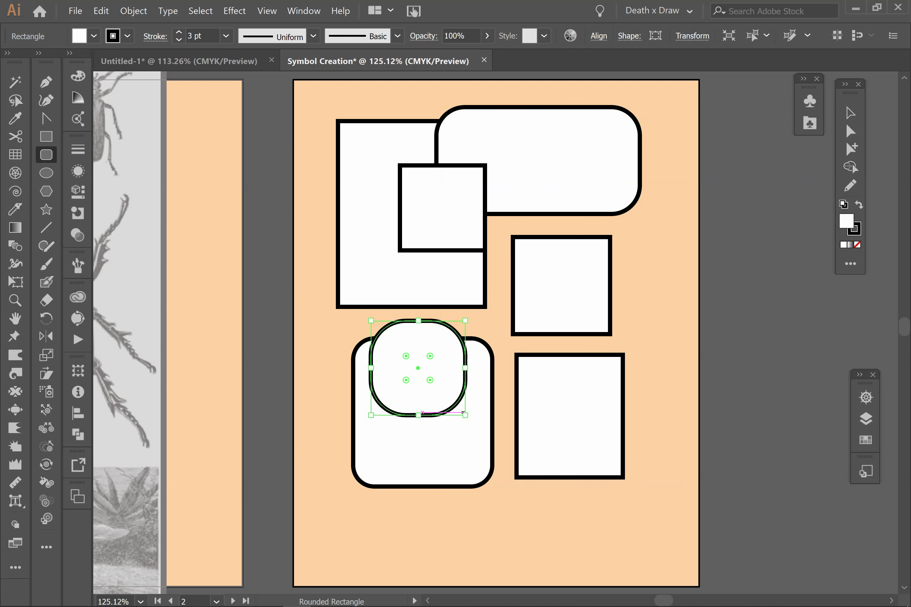
pyautogui.click(208, 11)
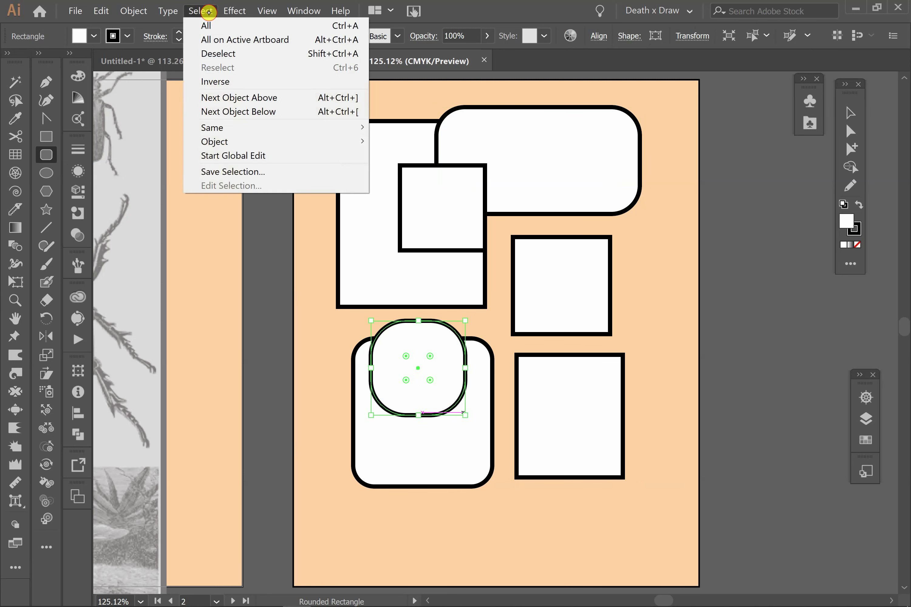
pyautogui.click(219, 39)
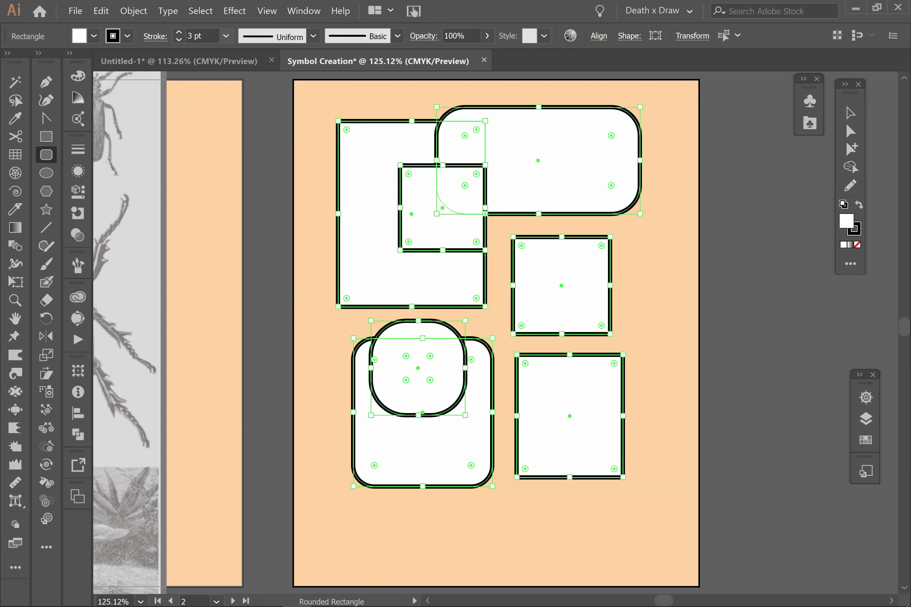
pyautogui.press('Delete')
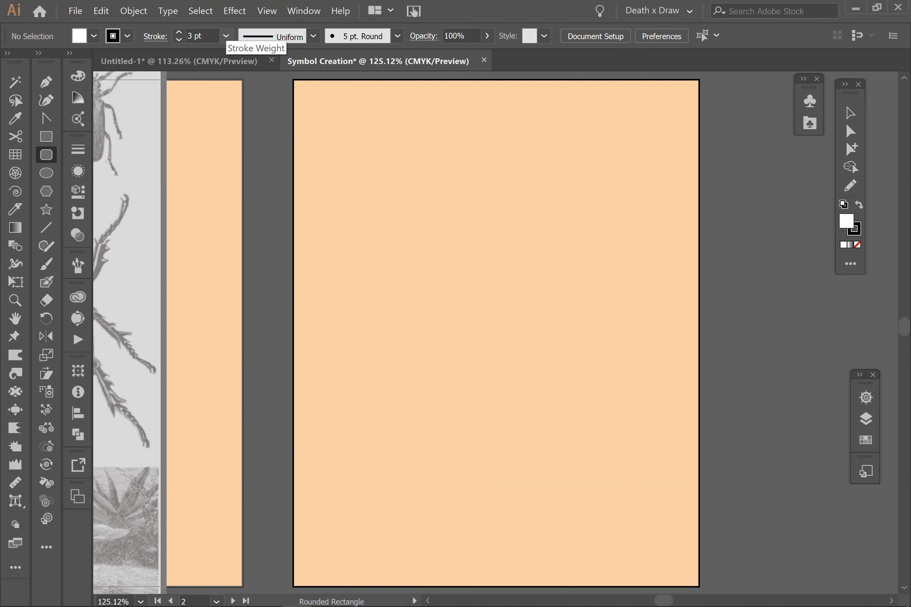
# - Draw a wide ellipse across the top and a circle over its left end
pyautogui.click(46, 172)
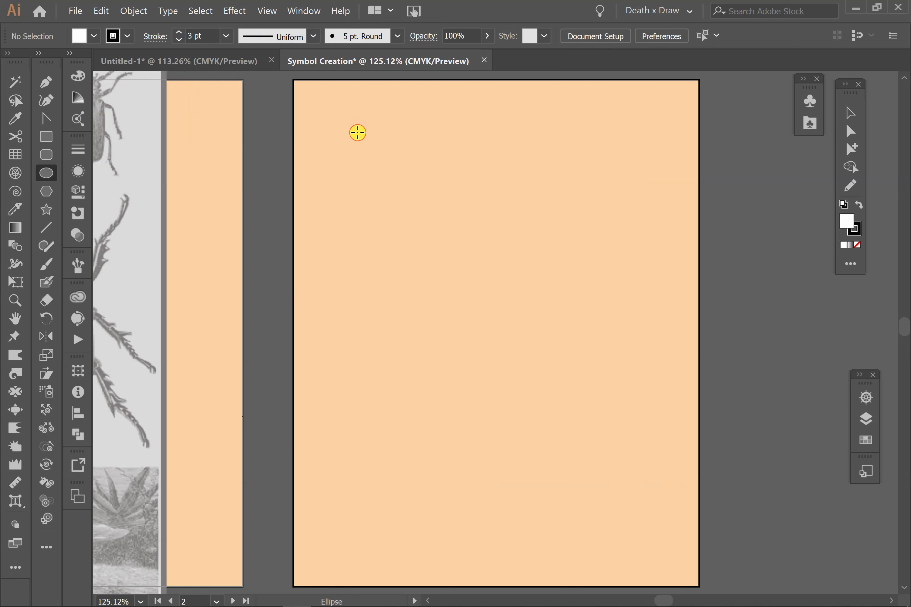
pyautogui.moveTo(358, 118); pyautogui.dragTo(682, 213)
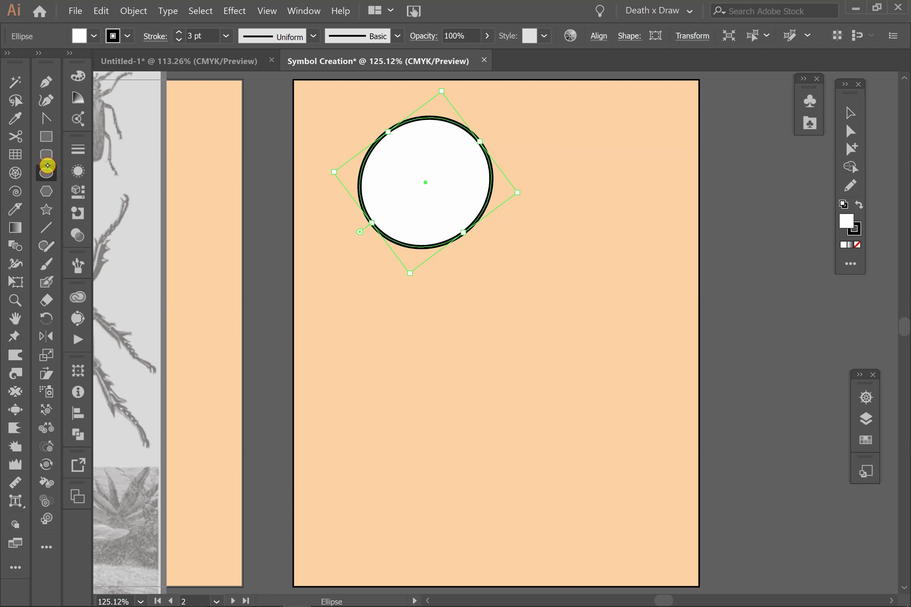
pyautogui.moveTo(347, 110); pyautogui.dragTo(623, 224)
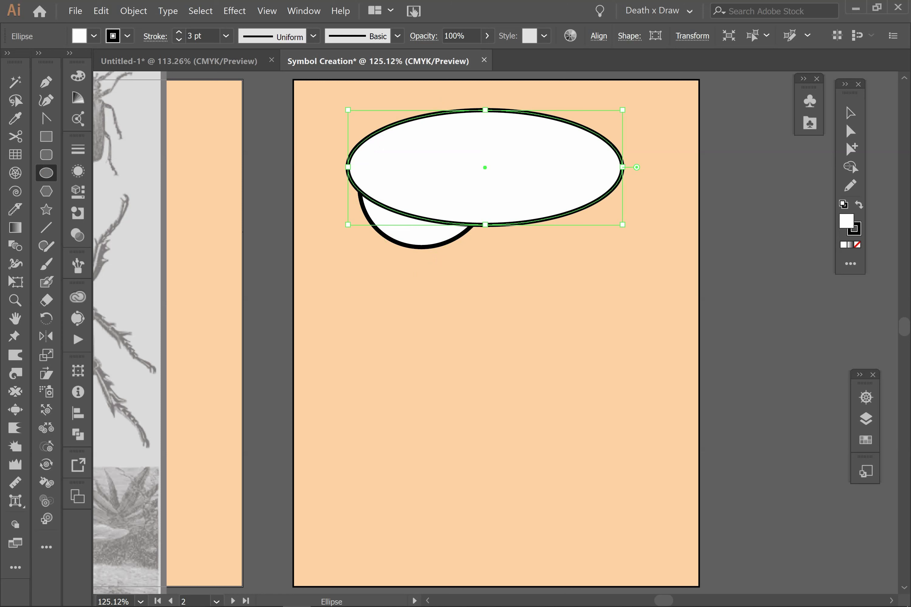
pyautogui.moveTo(313, 135)
pyautogui.mouseDown()
pyautogui.moveTo(421, 239)
pyautogui.moveTo(485, 273)
pyautogui.mouseUp()
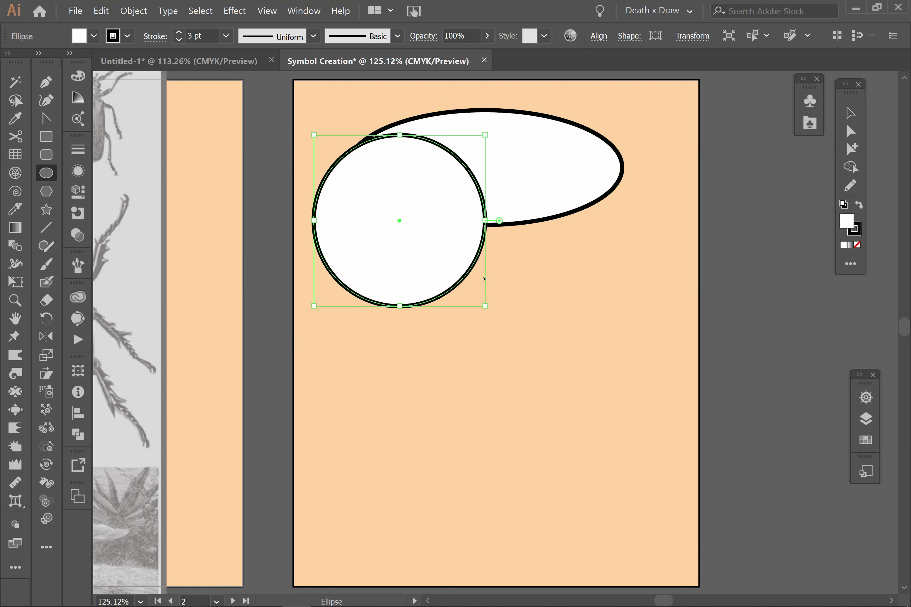
# - Draw a many-sided white polygon below the ellipse, then deselect it
pyautogui.click(46, 191)
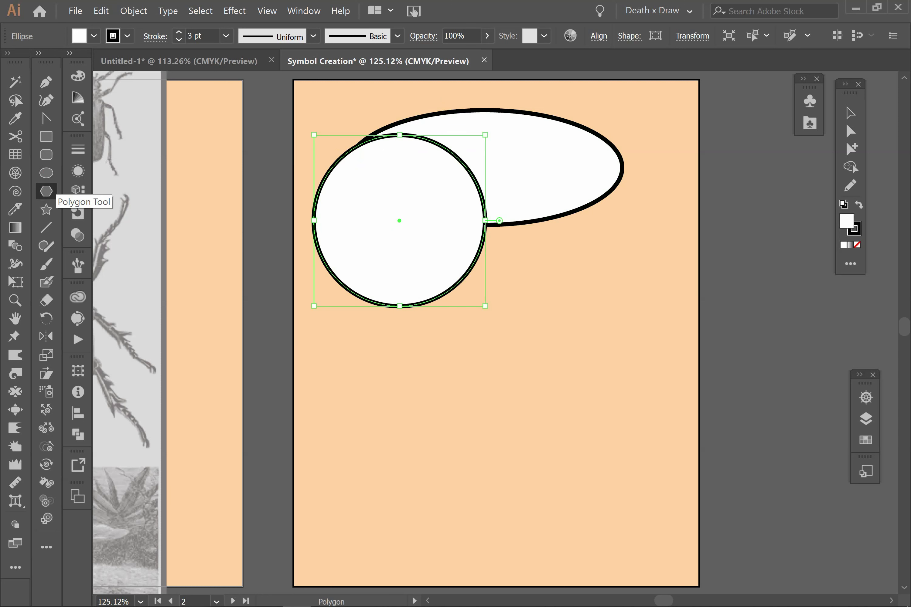
pyautogui.moveTo(518, 250); pyautogui.dragTo(623, 354)
pyautogui.click(850, 113)
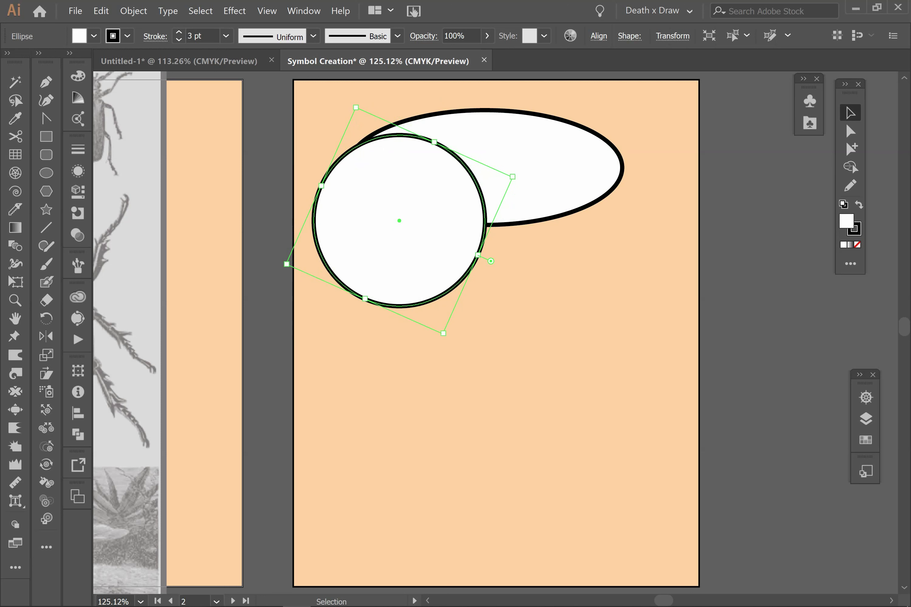
pyautogui.click(527, 261)
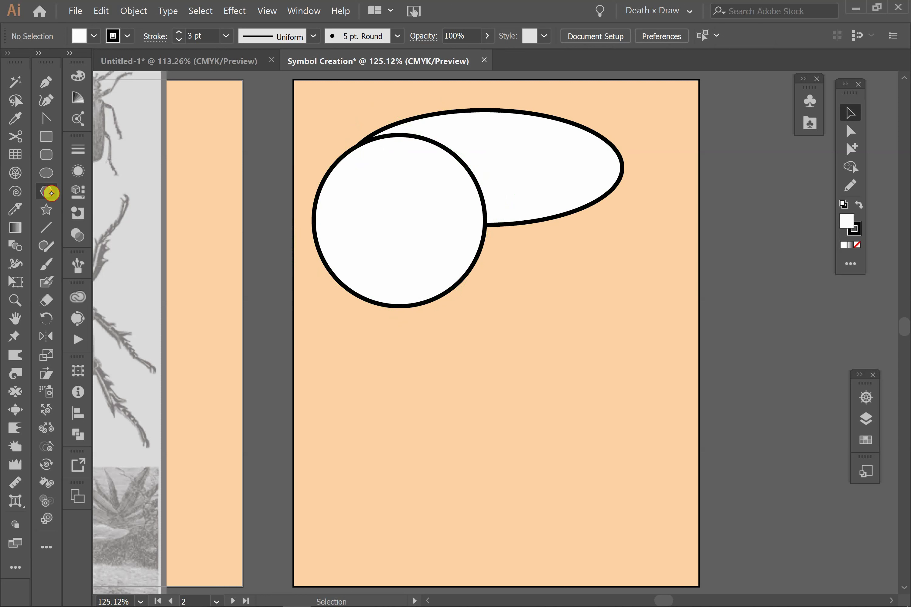
pyautogui.click(46, 191)
# - Drag out an eleven-sided polygon overlapping the circle and ellipse
pyautogui.moveTo(508, 273)
pyautogui.mouseDown()
pyautogui.moveTo(610, 389)
pyautogui.moveTo(559, 362)
pyautogui.moveTo(575, 371)
pyautogui.moveTo(575, 359)
pyautogui.moveTo(575, 370)
pyautogui.moveTo(512, 382)
pyautogui.moveTo(558, 368)
pyautogui.mouseUp()
pyautogui.press('Up')
pyautogui.press('Up')
pyautogui.press('Down')
pyautogui.press('Down')
pyautogui.press('Down')
pyautogui.press('Down')
pyautogui.press('Down')
pyautogui.press('Up')
pyautogui.press('Up')
pyautogui.press('Up')
pyautogui.press('Up')
pyautogui.press('Up')
pyautogui.press('Up')
pyautogui.press('Up')
pyautogui.press('Up')
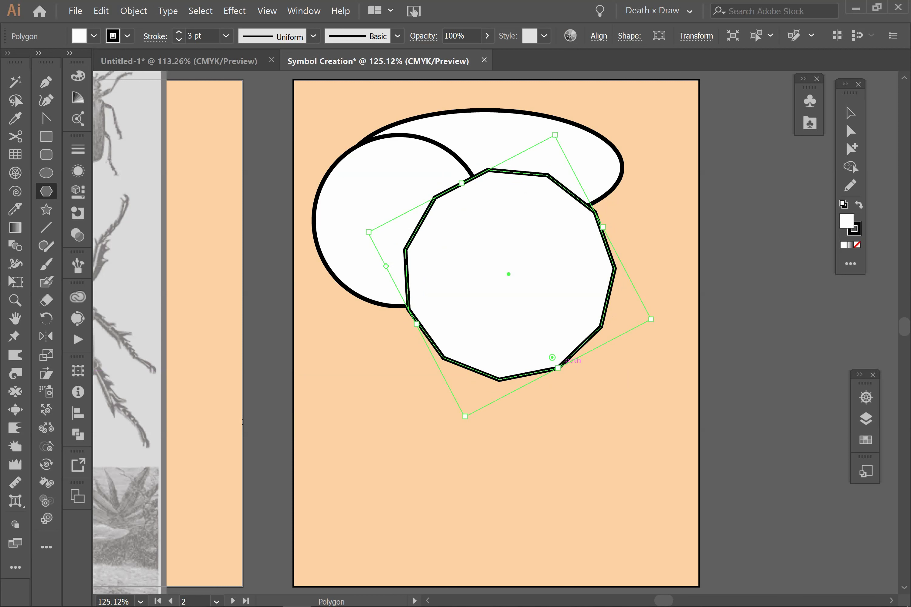
pyautogui.click(51, 210)
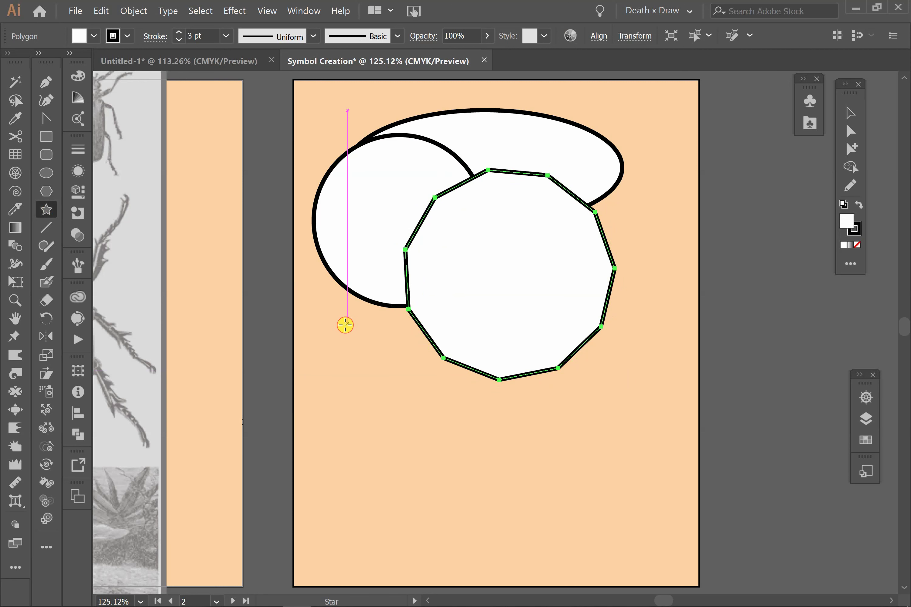
# - Draw a seven-point star left of the polygon
pyautogui.moveTo(345, 325)
pyautogui.mouseDown()
pyautogui.moveTo(491, 407)
pyautogui.moveTo(474, 425)
pyautogui.moveTo(455, 403)
pyautogui.moveTo(464, 361)
pyautogui.moveTo(449, 370)
pyautogui.moveTo(448, 398)
pyautogui.mouseUp()
pyautogui.press('Up')
pyautogui.press('Up')
pyautogui.press('Up')
pyautogui.press('Up')
pyautogui.press('Up')
pyautogui.press('Up')
pyautogui.press('Up')
pyautogui.press('Up')
pyautogui.press('Up')
pyautogui.press('Up')
pyautogui.press('Down')
pyautogui.press('Down')
pyautogui.press('Down')
pyautogui.press('Down')
pyautogui.press('Down')
pyautogui.press('Down')
pyautogui.press('Down')
pyautogui.press('Down')
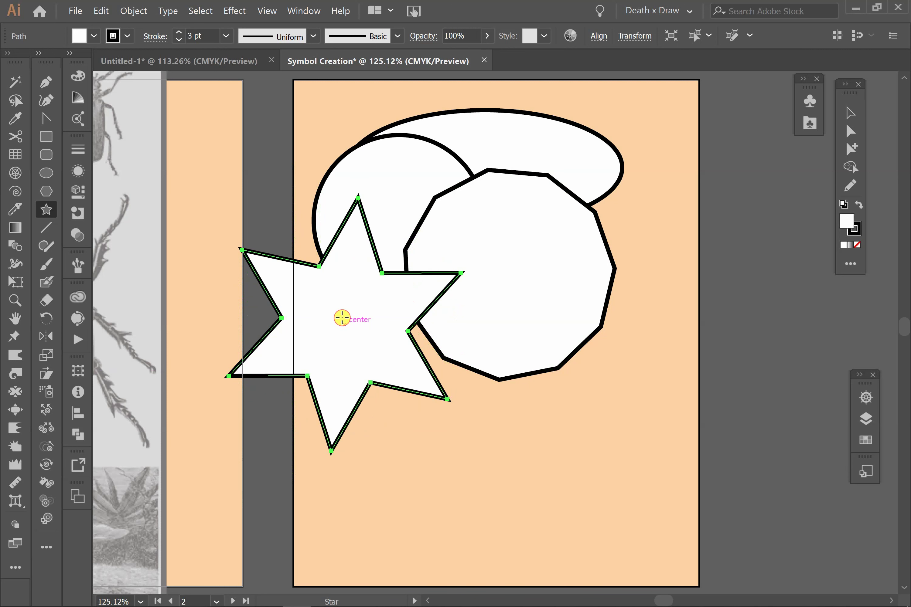
# - Move the star over the polygon and round its corners into a wavy outline
pyautogui.click(850, 113)
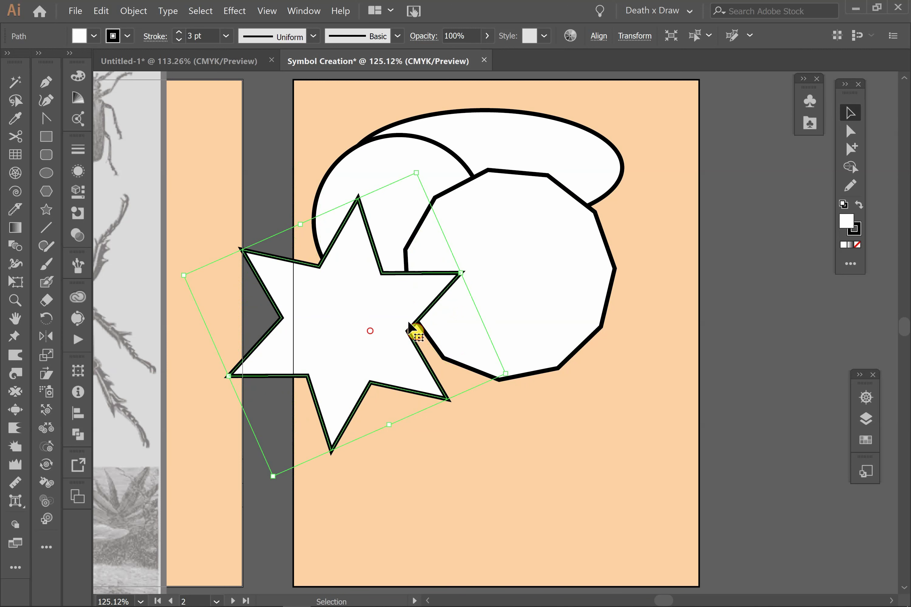
pyautogui.moveTo(414, 330); pyautogui.dragTo(582, 268)
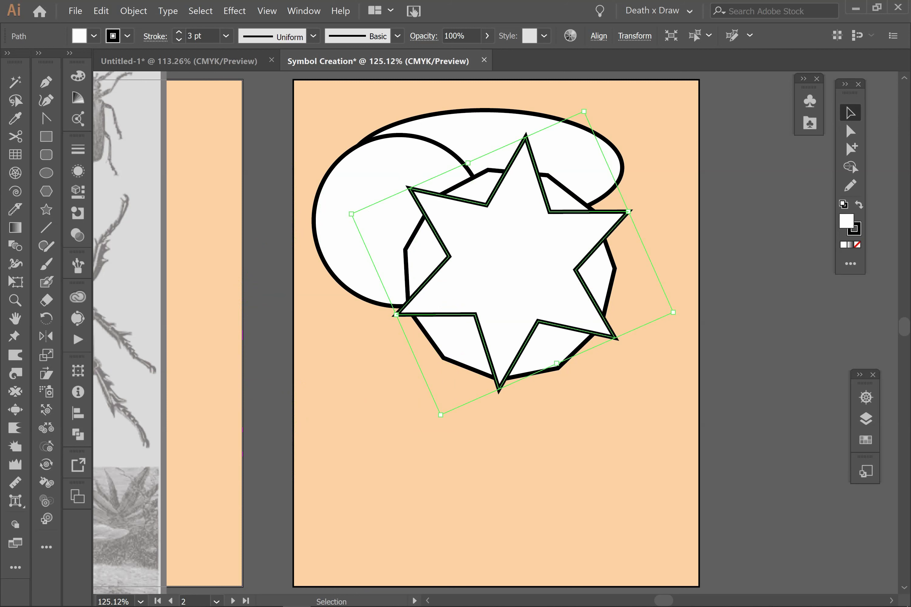
pyautogui.click(630, 218)
pyautogui.click(847, 129)
pyautogui.moveTo(436, 255)
pyautogui.mouseDown()
pyautogui.moveTo(440, 263)
pyautogui.moveTo(417, 263)
pyautogui.moveTo(433, 260)
pyautogui.mouseUp()
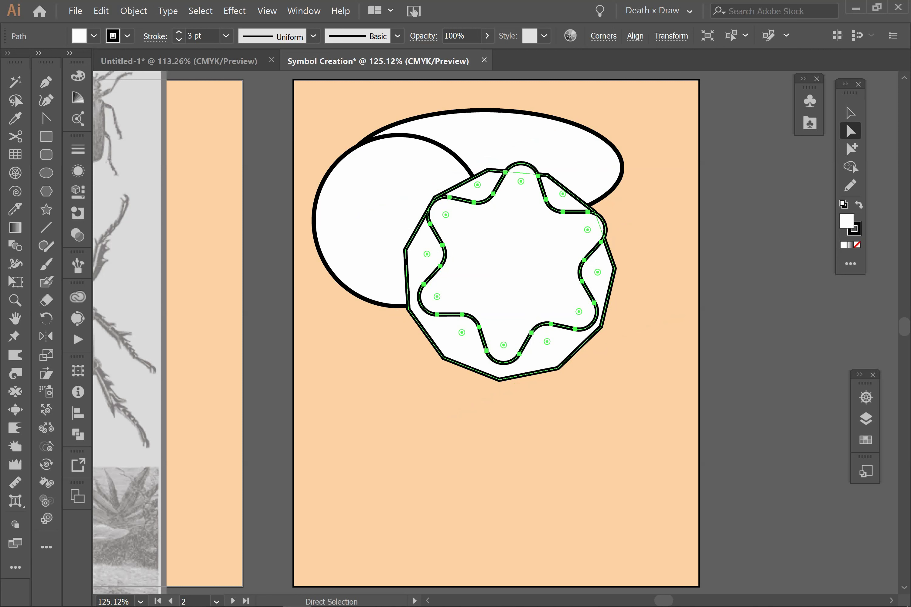
# - Draw five straight lines crisscrossing the shapes with the Line Segment Tool
pyautogui.press('\\')
pyautogui.moveTo(373, 436); pyautogui.dragTo(623, 414)
pyautogui.moveTo(432, 530); pyautogui.dragTo(406, 182)
pyautogui.moveTo(343, 412)
pyautogui.mouseDown()
pyautogui.moveTo(431, 374)
pyautogui.moveTo(664, 242)
pyautogui.mouseUp()
pyautogui.moveTo(357, 123); pyautogui.dragTo(666, 308)
pyautogui.moveTo(539, 514); pyautogui.dragTo(610, 215)
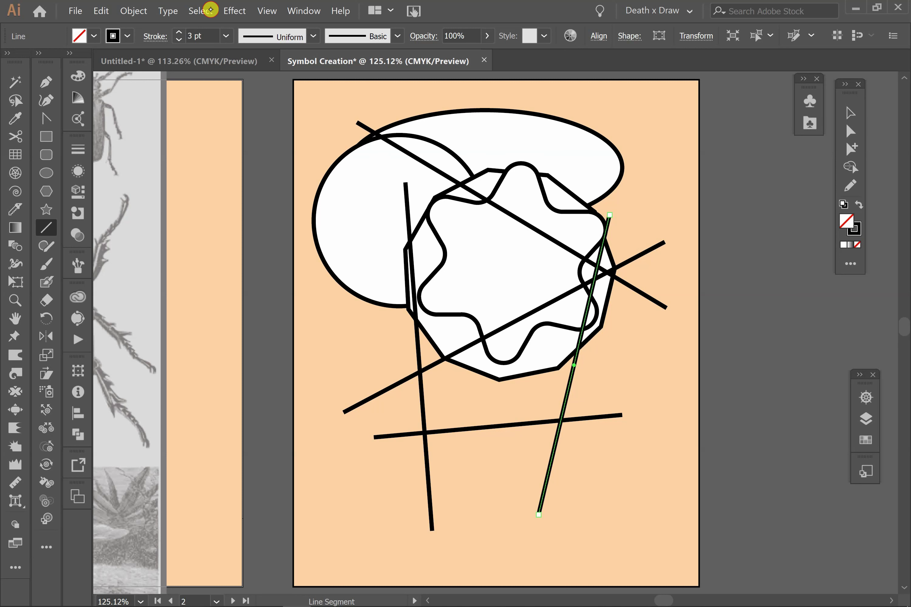
# - Open the Select menu to select all objects on artboard 2
pyautogui.click(208, 10)
# - Delete all practice shapes and switch to artboard 1 with the beetle engravings
pyautogui.click(248, 38)
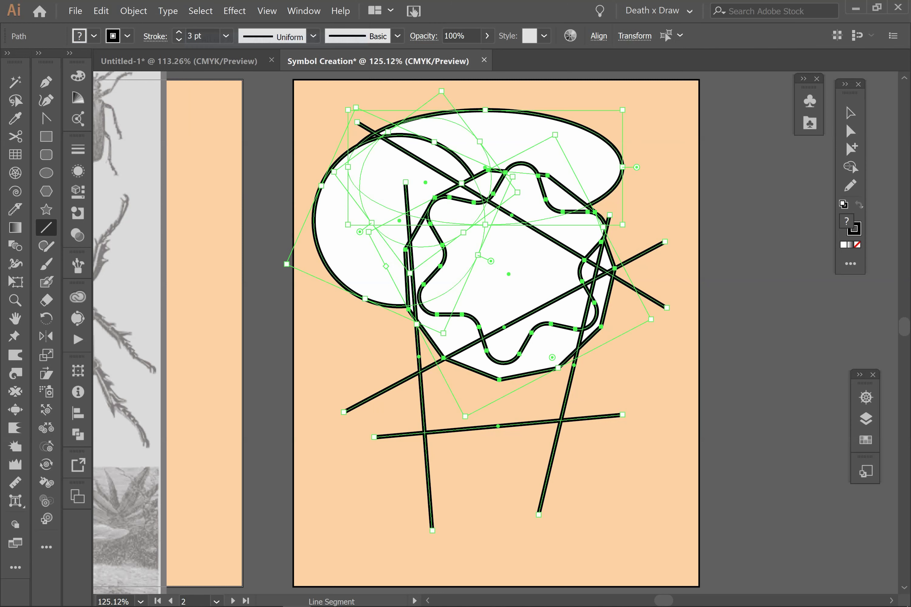
pyautogui.press('Delete')
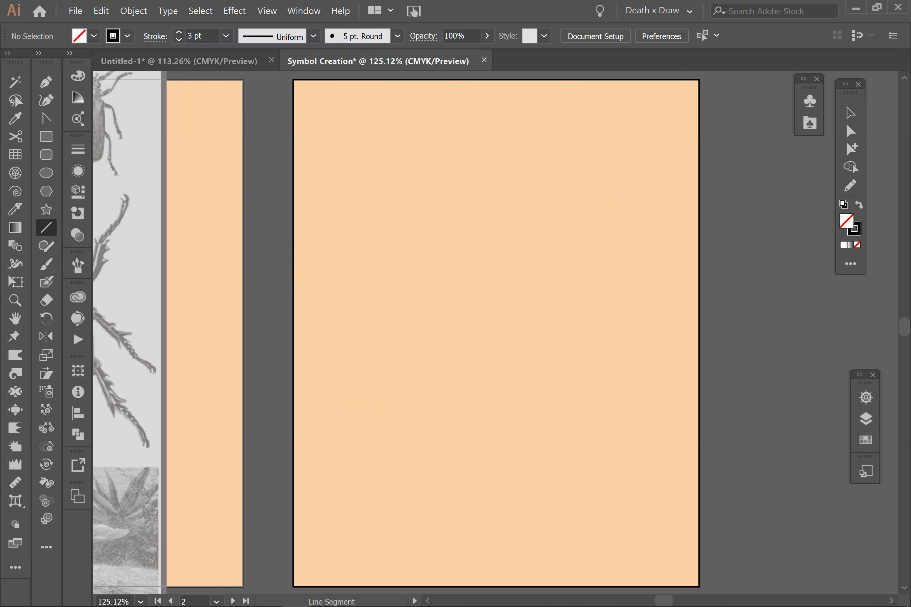
pyautogui.click(215, 600)
pyautogui.click(219, 537)
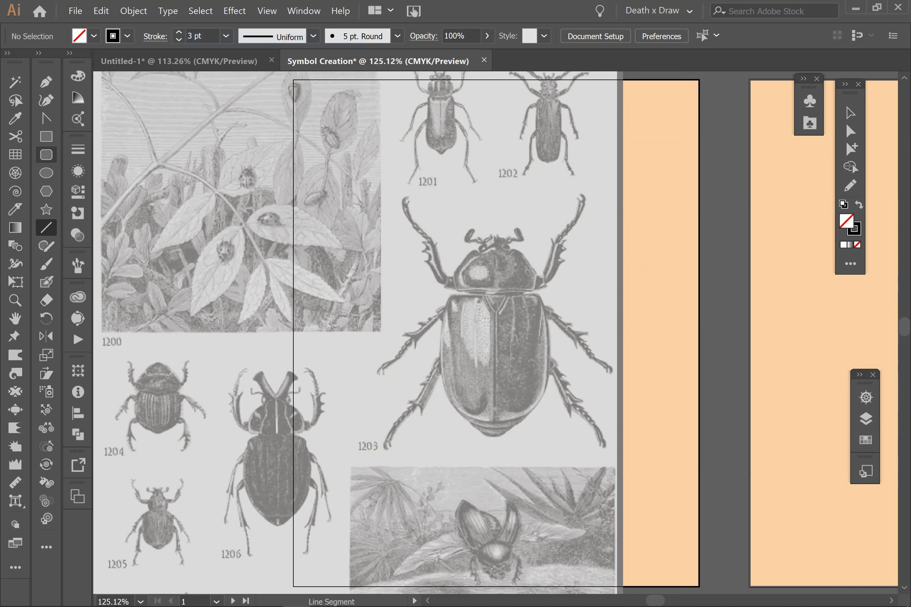
# - Draw a slightly rounded rectangle over the large beetle's wing cases with a 2 pt stroke
pyautogui.click(46, 155)
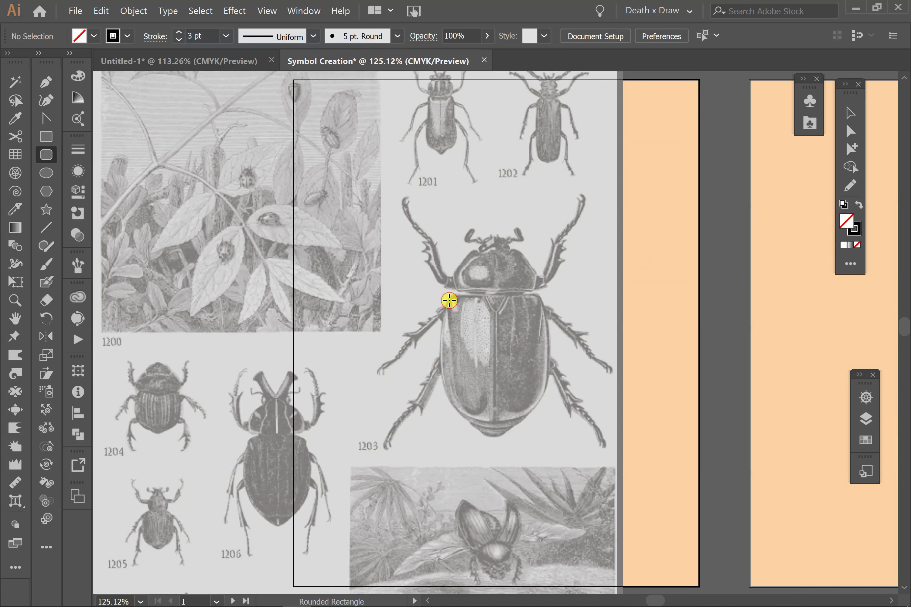
pyautogui.moveTo(450, 299); pyautogui.dragTo(543, 409)
pyautogui.press('Down')
pyautogui.press('Down')
pyautogui.press('Down')
pyautogui.press('Down')
pyautogui.press('Down')
pyautogui.press('Down')
pyautogui.press('Left')
pyautogui.press('Up')
pyautogui.press('Up')
pyautogui.press('Up')
pyautogui.press('space')
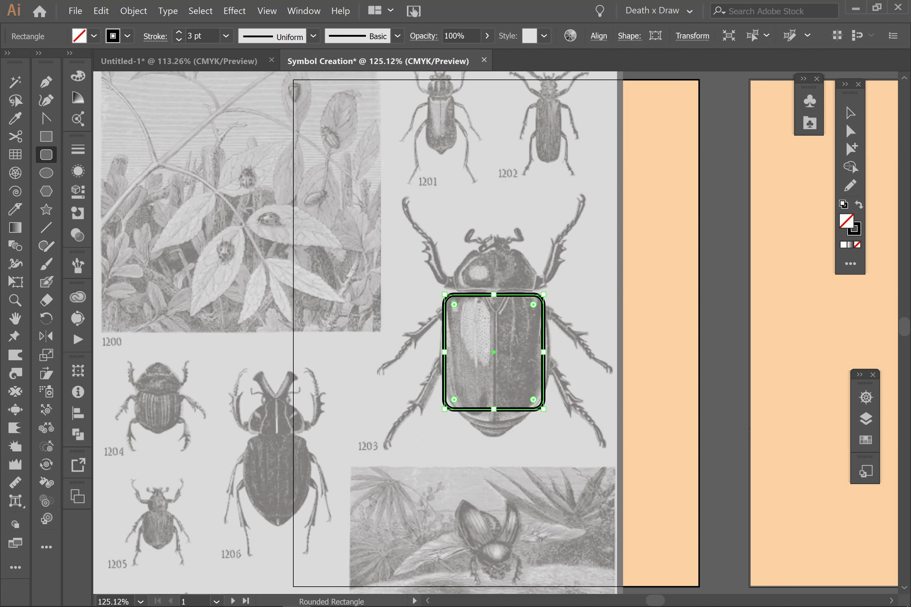
pyautogui.click(177, 40)
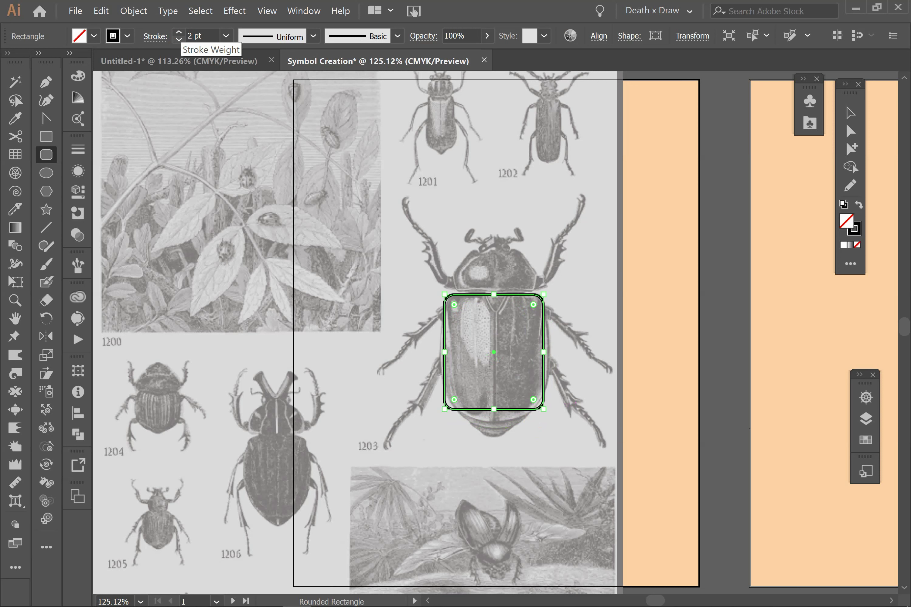
pyautogui.click(48, 168)
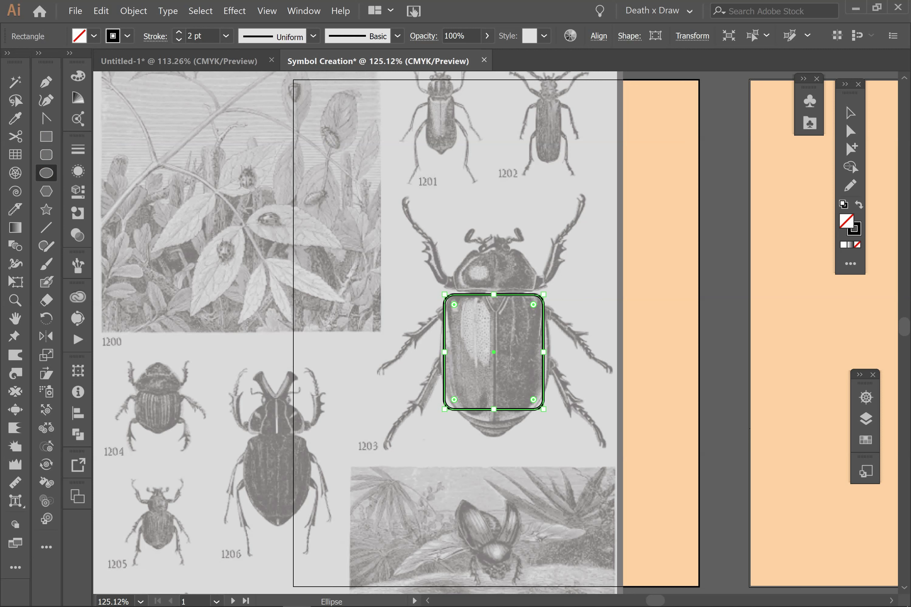
# - Draw three overlapping ellipses over the beetle's body and a thin rectangle across the wing cases' top
pyautogui.moveTo(606, 348); pyautogui.dragTo(556, 418)
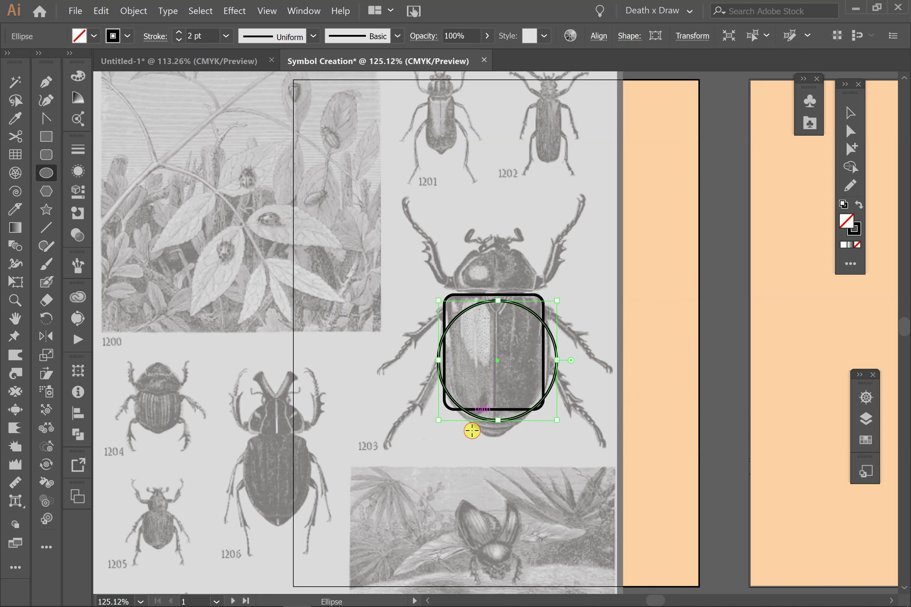
pyautogui.moveTo(643, 253); pyautogui.dragTo(552, 426)
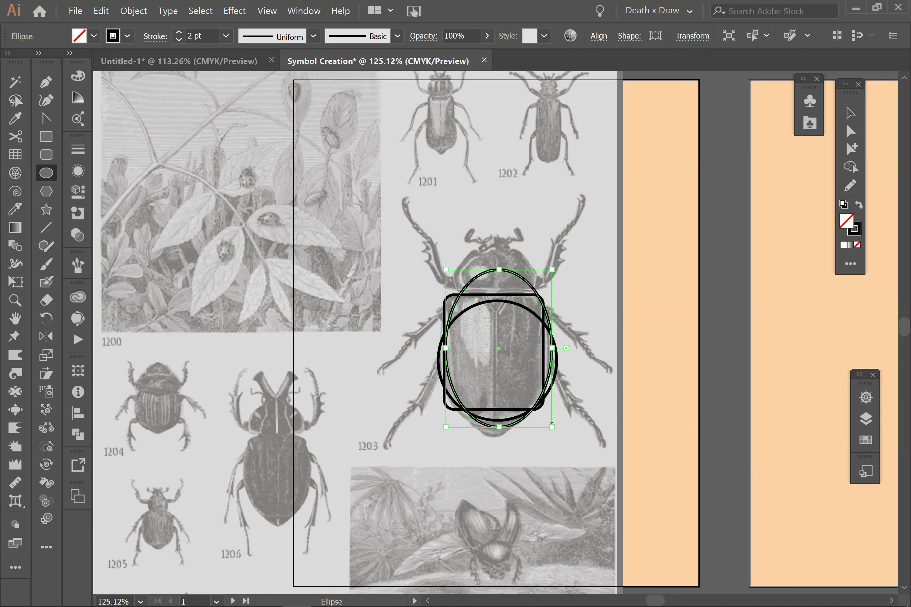
pyautogui.moveTo(662, 308); pyautogui.dragTo(531, 435)
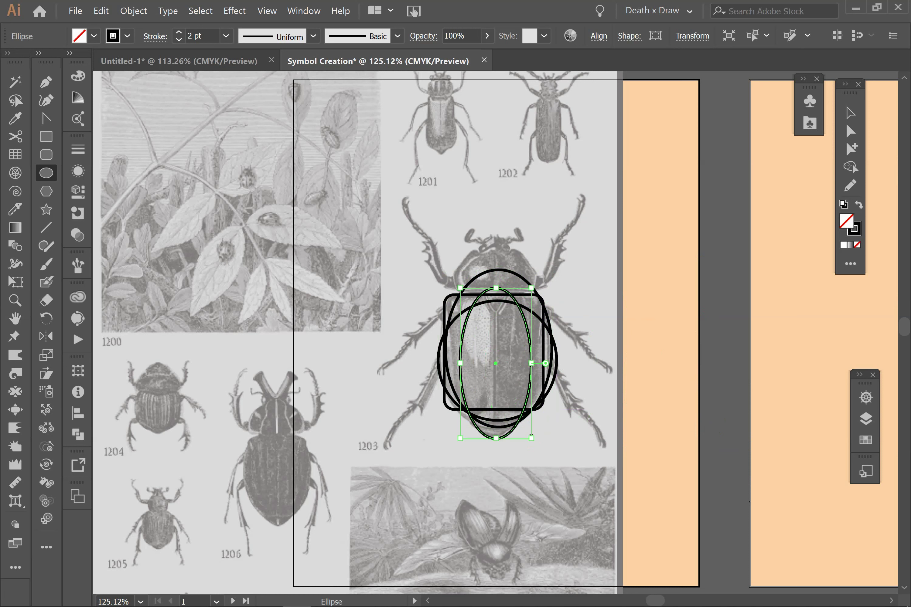
pyautogui.click(46, 136)
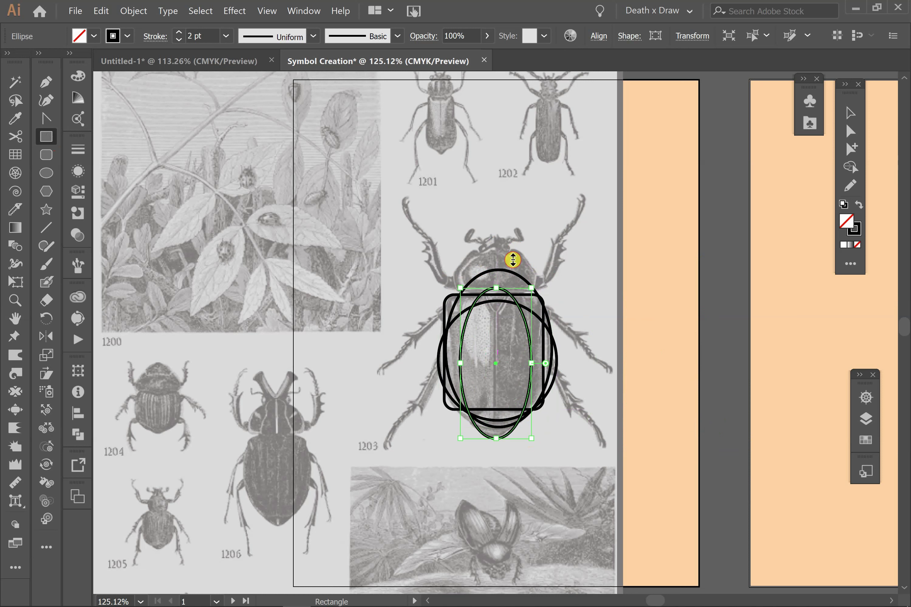
pyautogui.moveTo(633, 270); pyautogui.dragTo(535, 294)
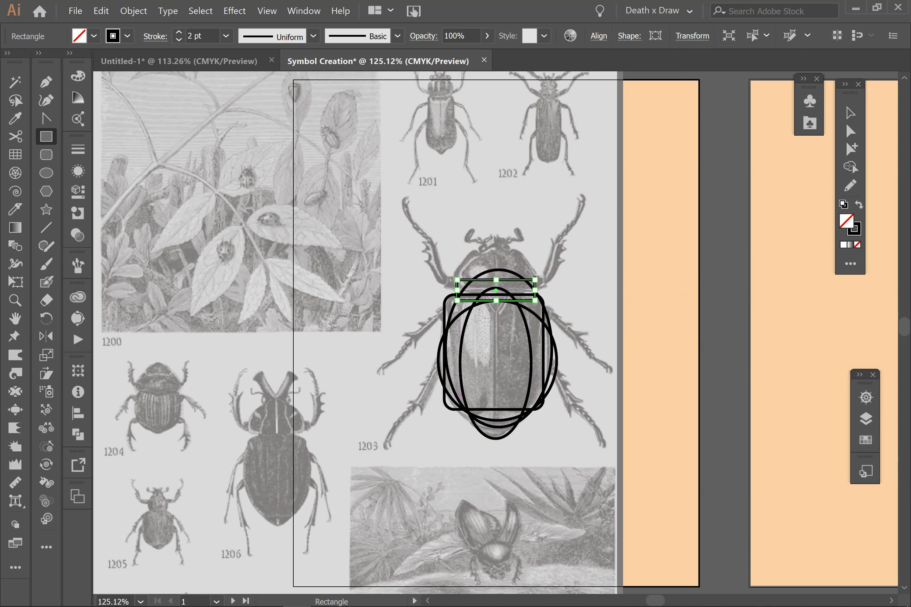
# - Discard a trial head ellipse and draw a five-point star over the beetle's head instead
pyautogui.click(45, 172)
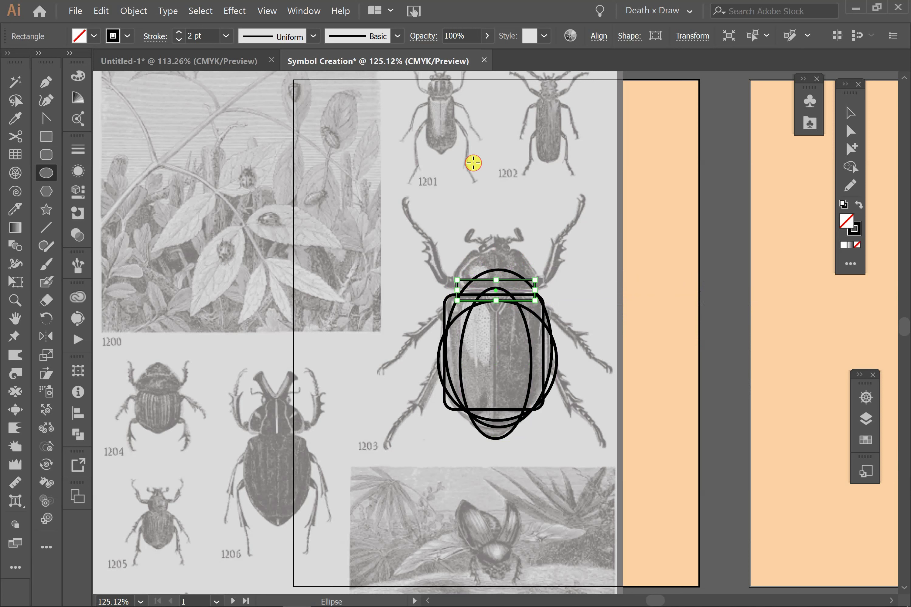
pyautogui.moveTo(468, 164); pyautogui.dragTo(540, 291)
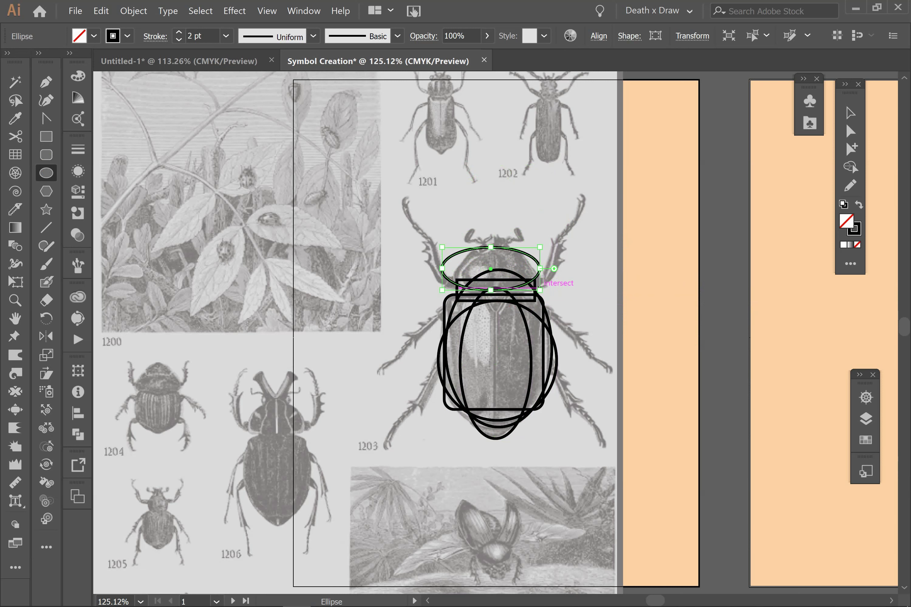
pyautogui.hotkey('ctrl', 'z')
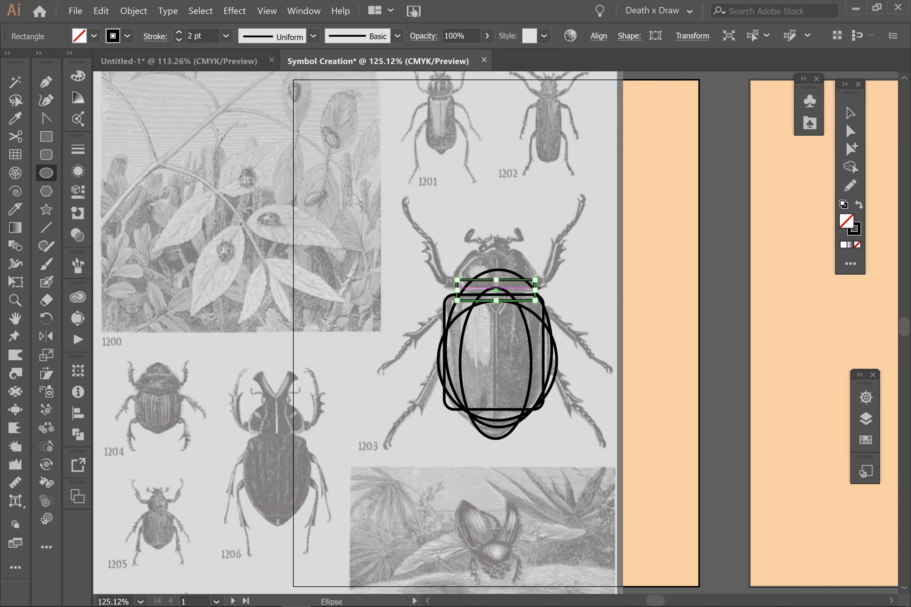
pyautogui.click(46, 209)
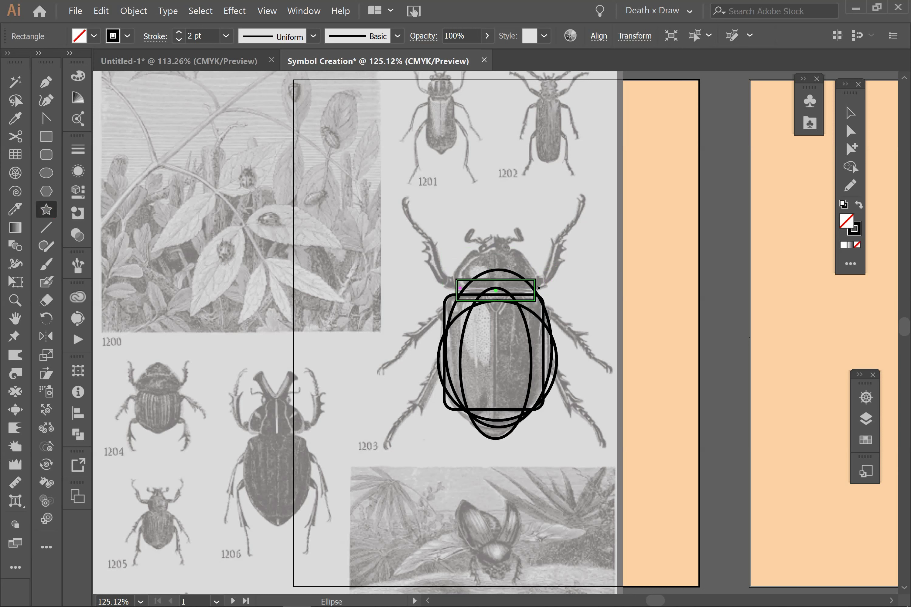
pyautogui.moveTo(212, 192); pyautogui.dragTo(535, 322)
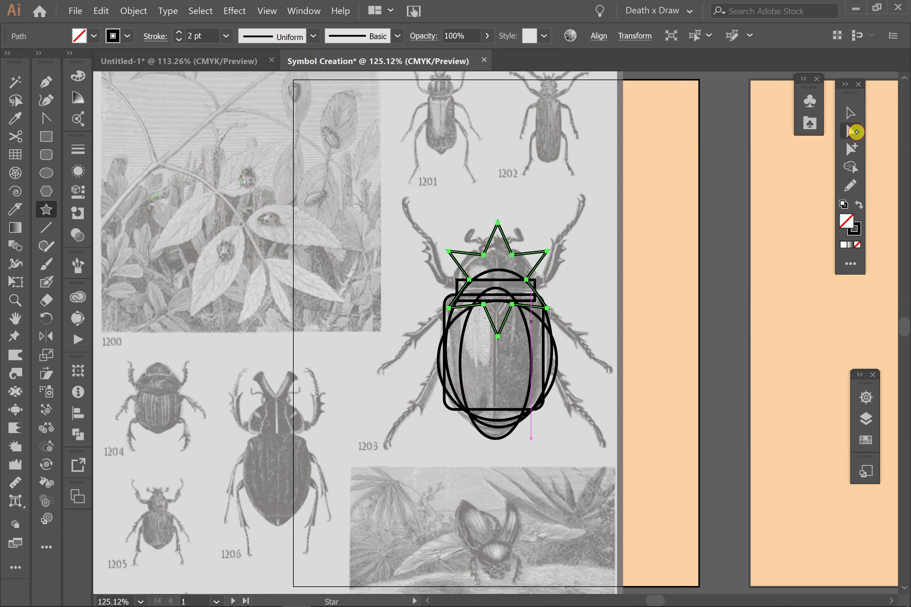
# - Drag the star's live corner widget to round all its points, then deselect it
pyautogui.click(851, 131)
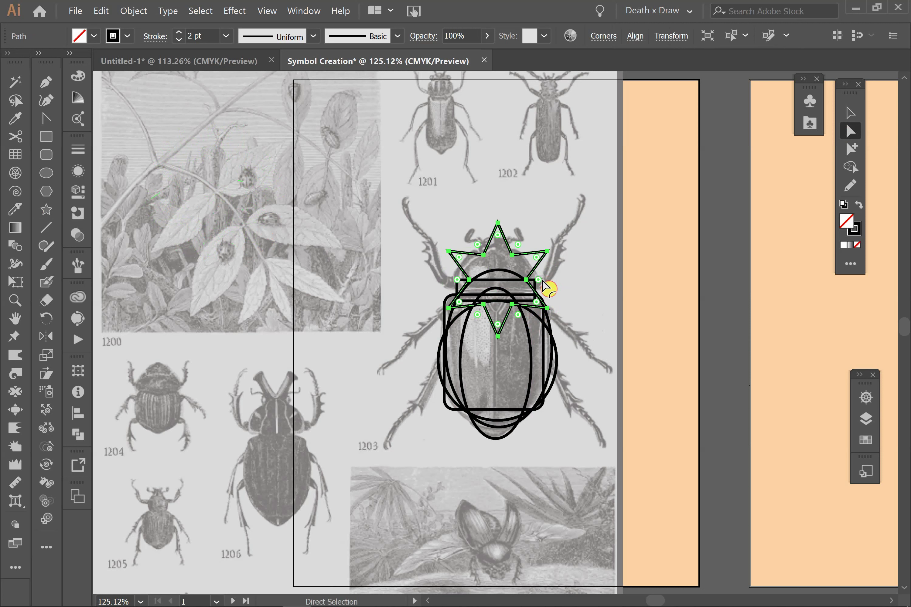
pyautogui.moveTo(545, 280); pyautogui.dragTo(548, 283)
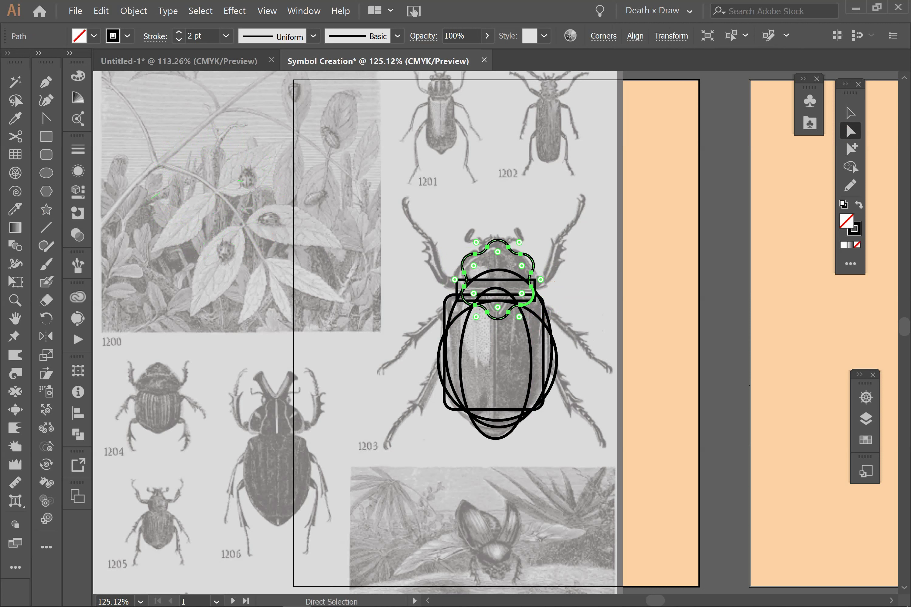
pyautogui.click(850, 113)
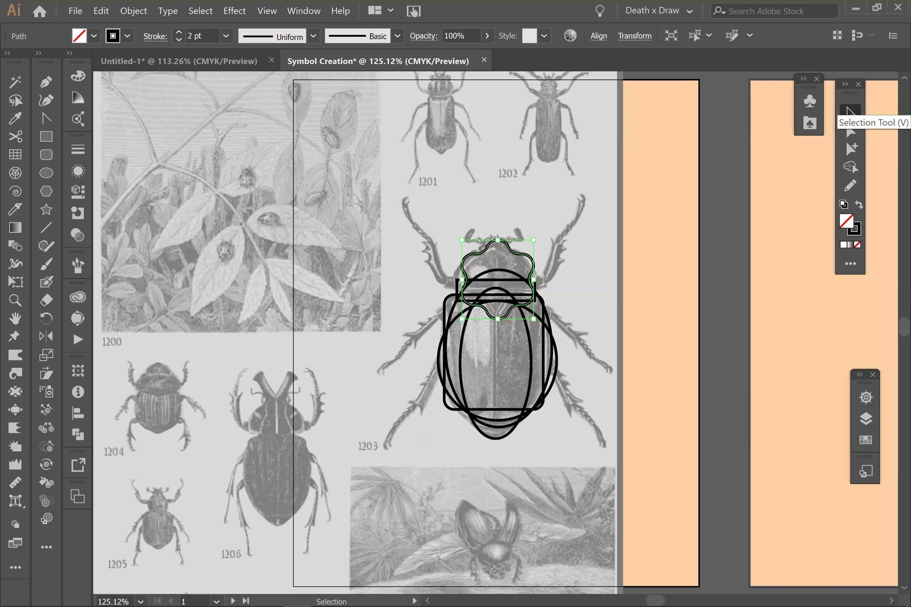
pyautogui.click(673, 238)
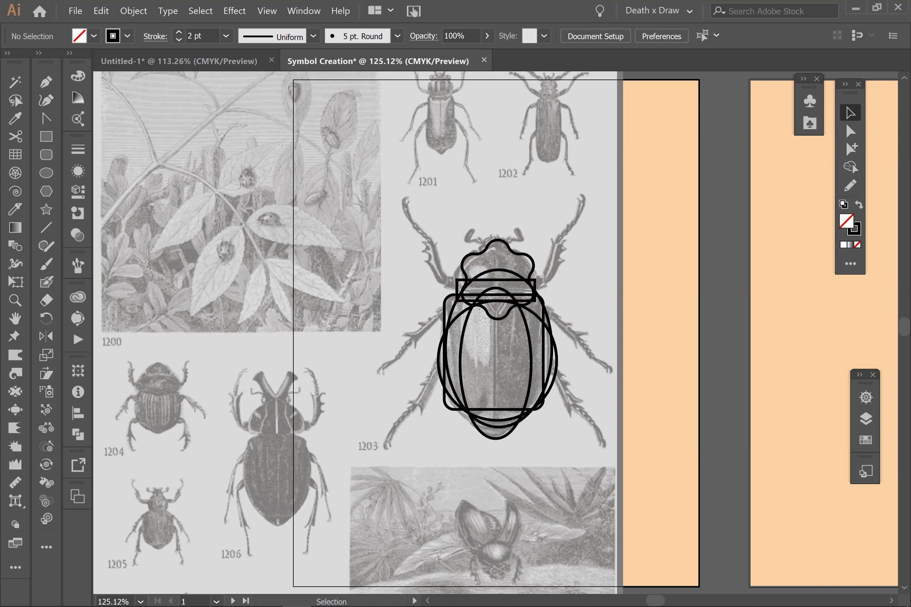
# - Draw a vertical line from above the head to below the abdomen, then deselect it
pyautogui.click(46, 227)
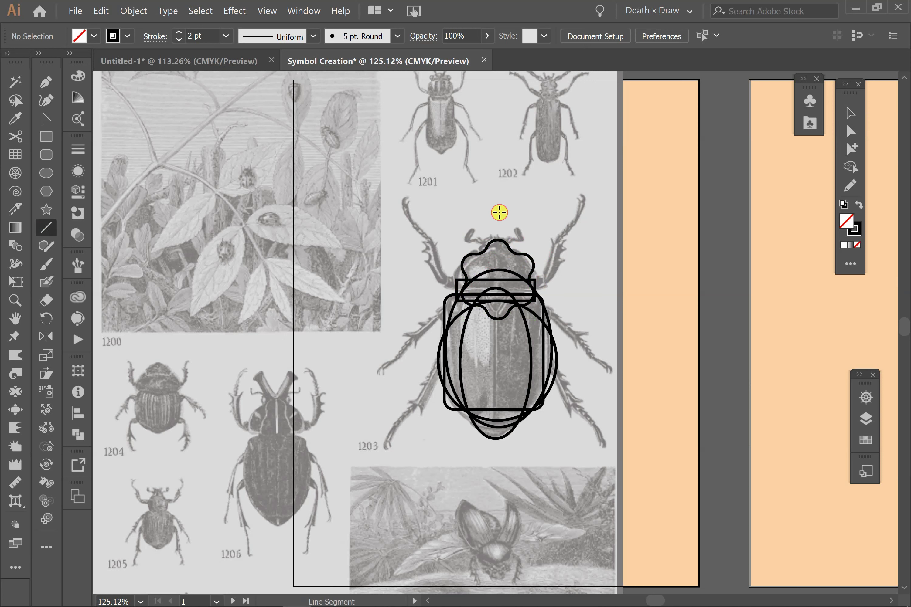
pyautogui.moveTo(499, 201)
pyautogui.mouseDown()
pyautogui.moveTo(490, 436)
pyautogui.moveTo(507, 442)
pyautogui.moveTo(483, 466)
pyautogui.moveTo(499, 464)
pyautogui.mouseUp()
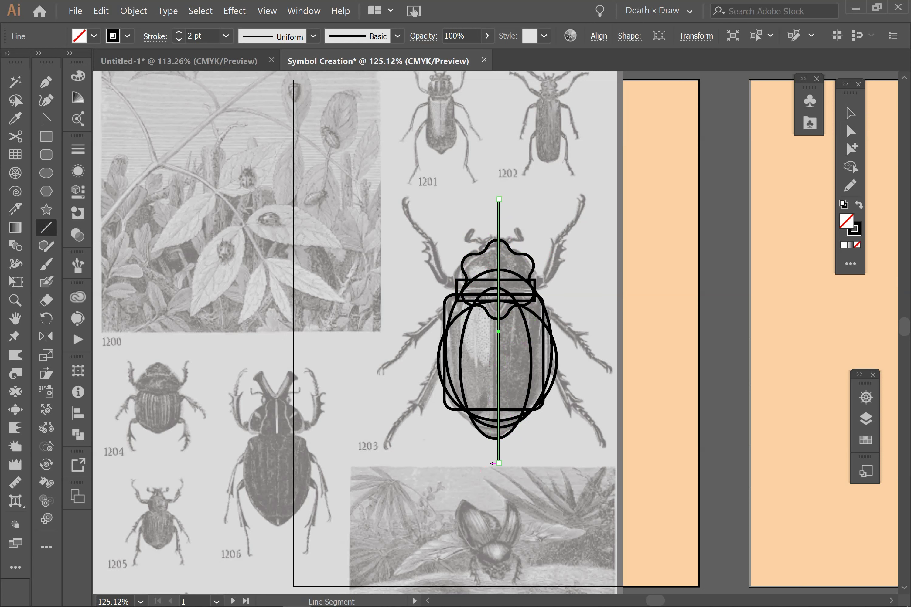
pyautogui.click(850, 114)
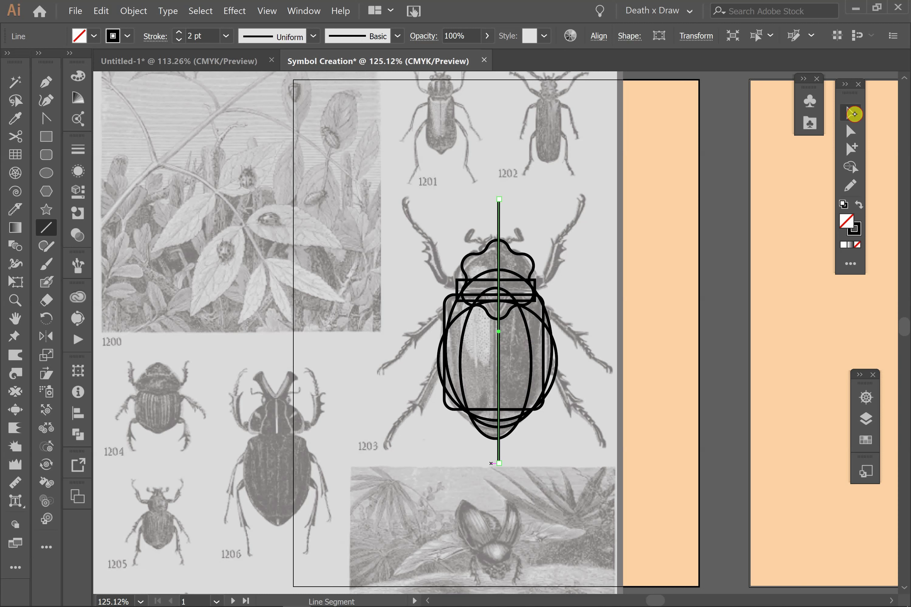
pyautogui.click(678, 197)
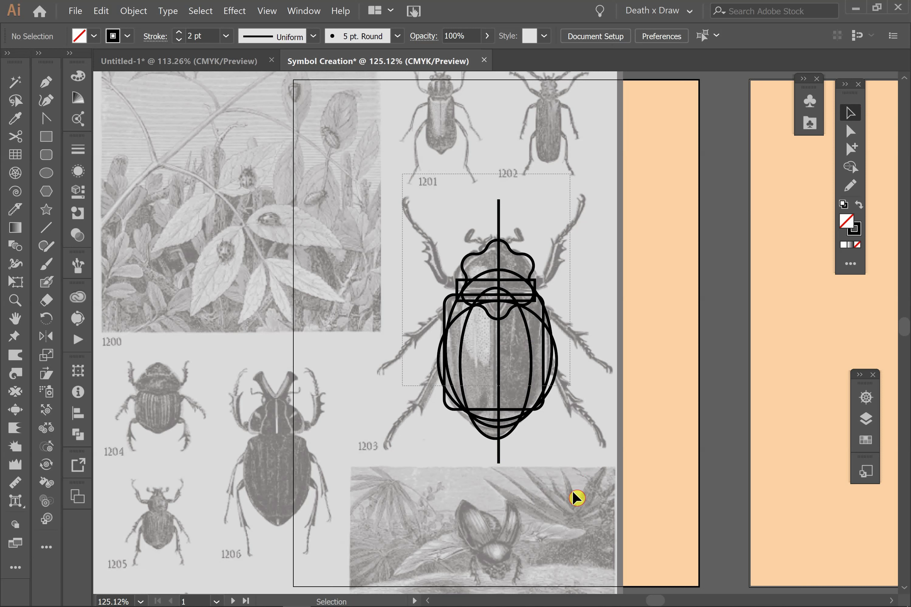
# - Select all beetle outline paths and apply Horizontal Align Center and Vertical Align Center
pyautogui.hotkey('ctrl', 'a')
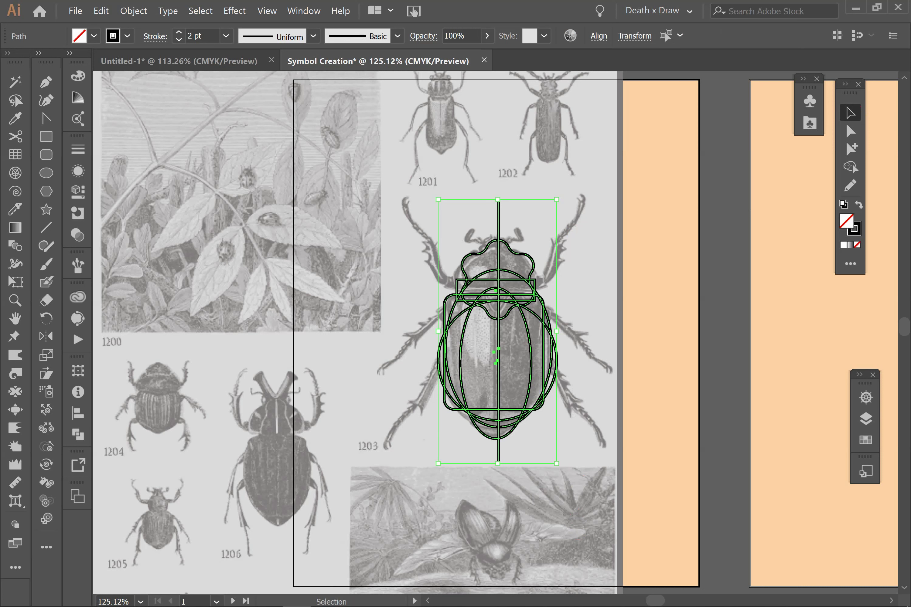
pyautogui.click(78, 415)
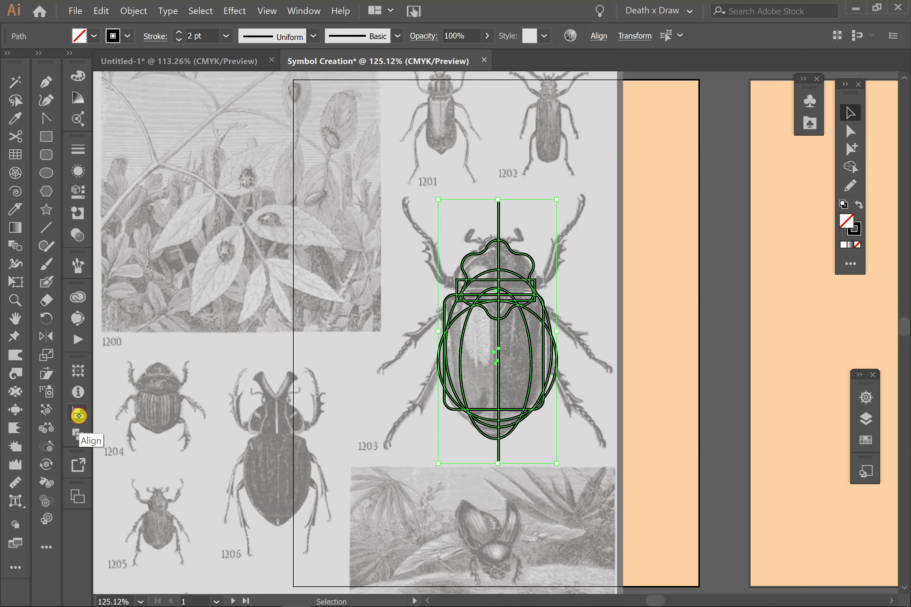
pyautogui.click(78, 416)
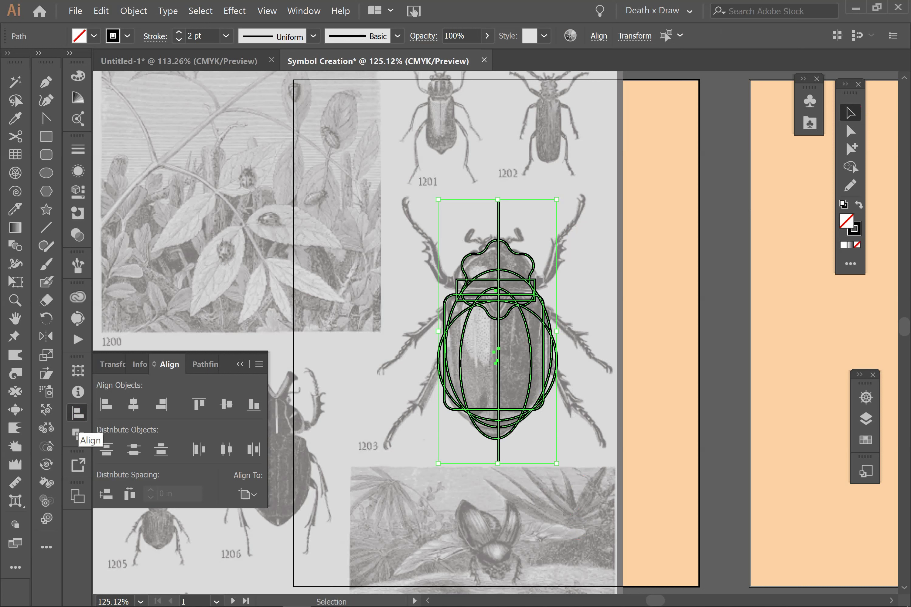
pyautogui.click(134, 405)
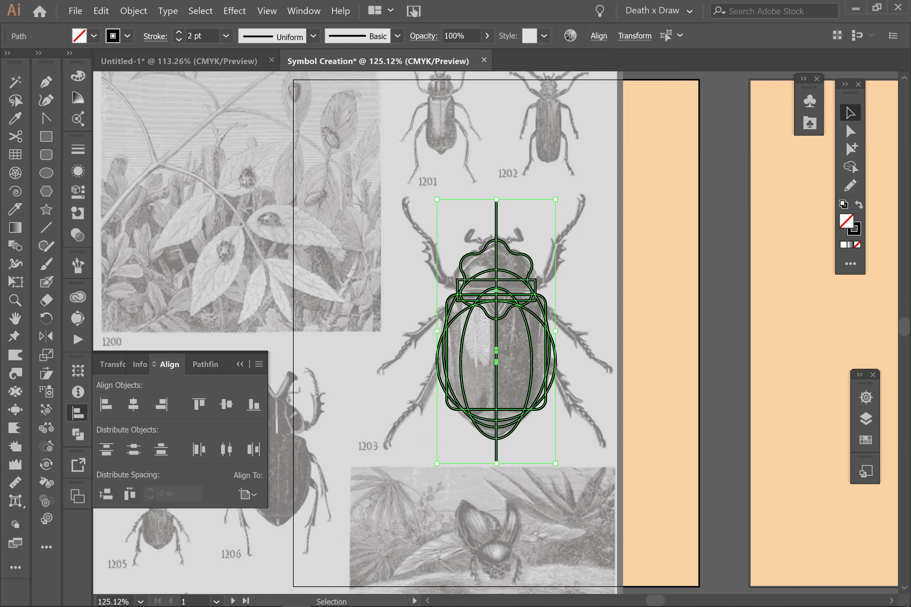
pyautogui.click(226, 405)
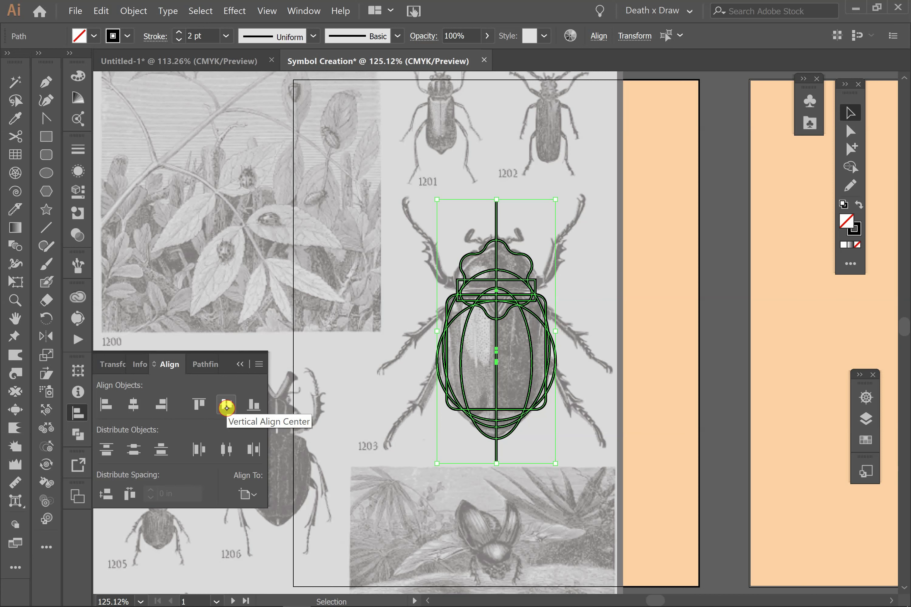
pyautogui.click(132, 407)
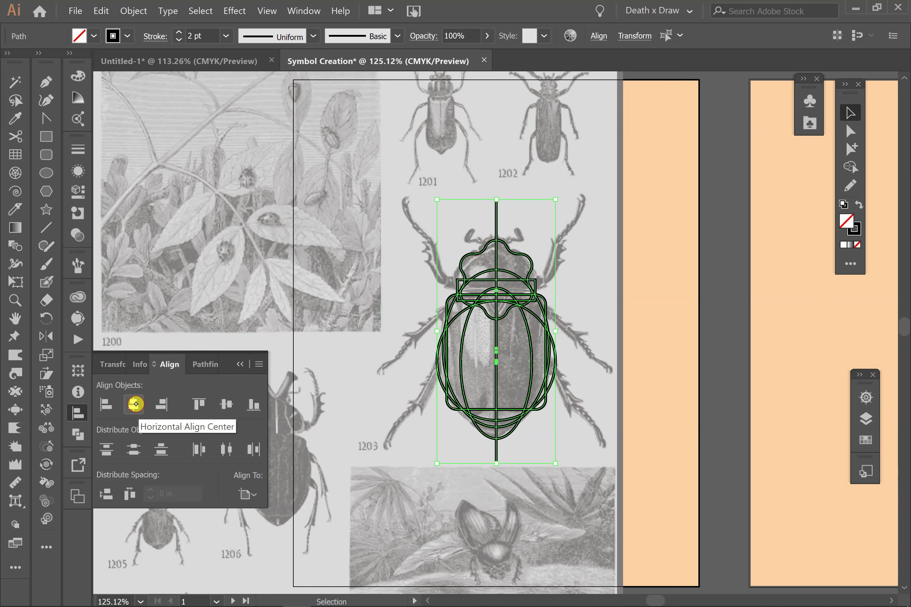
pyautogui.click(229, 405)
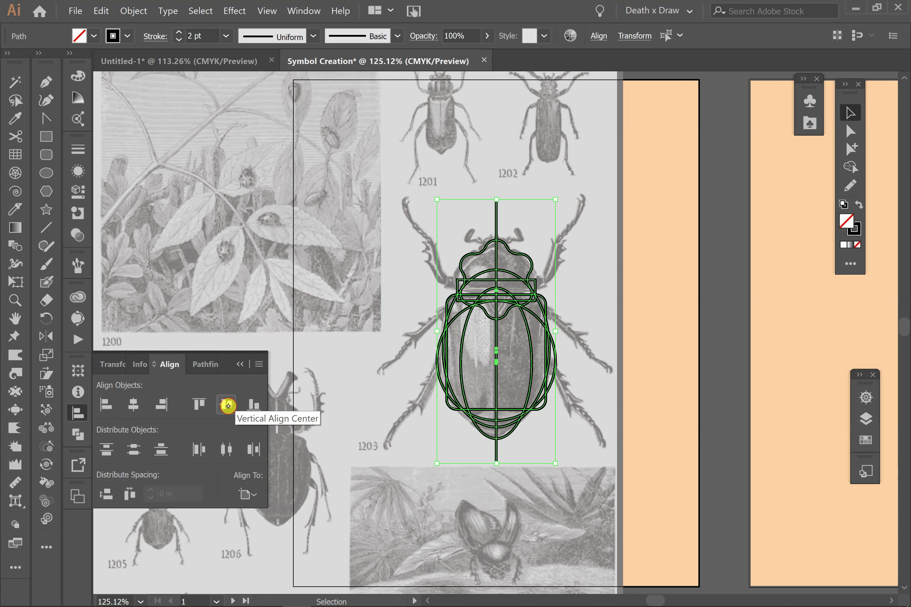
pyautogui.click(227, 406)
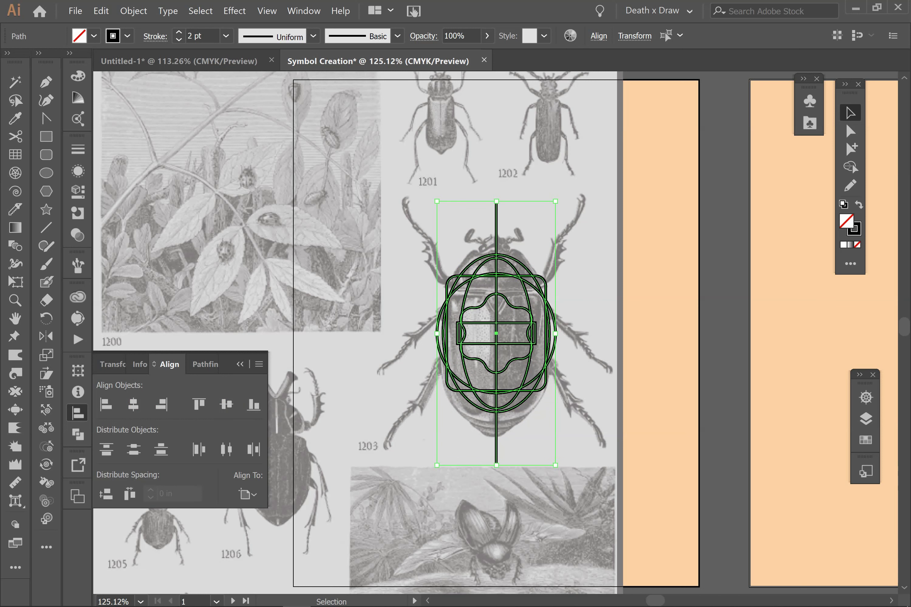
# - Hide and lock Layer 2, the engraving reference, in the Layers panel
pyautogui.click(866, 418)
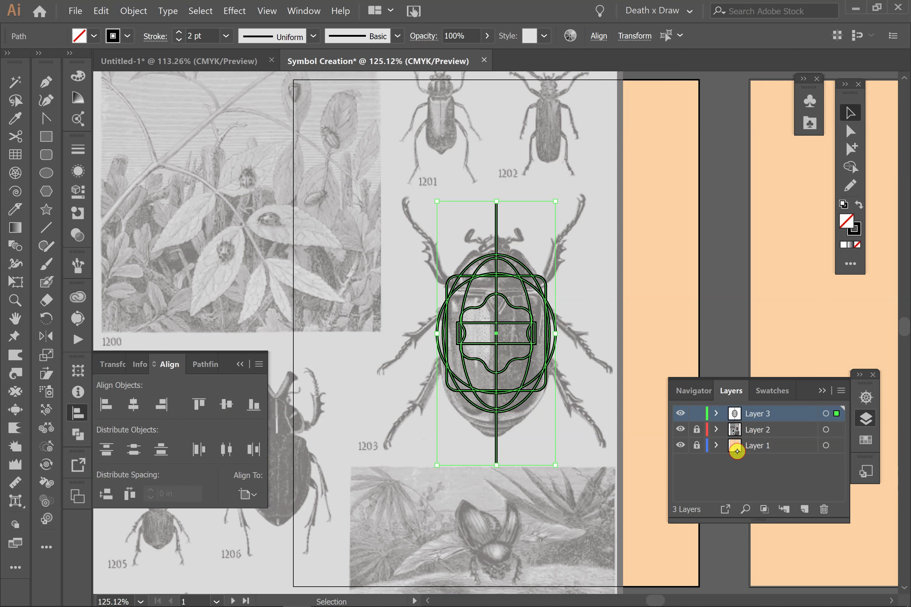
pyautogui.click(681, 430)
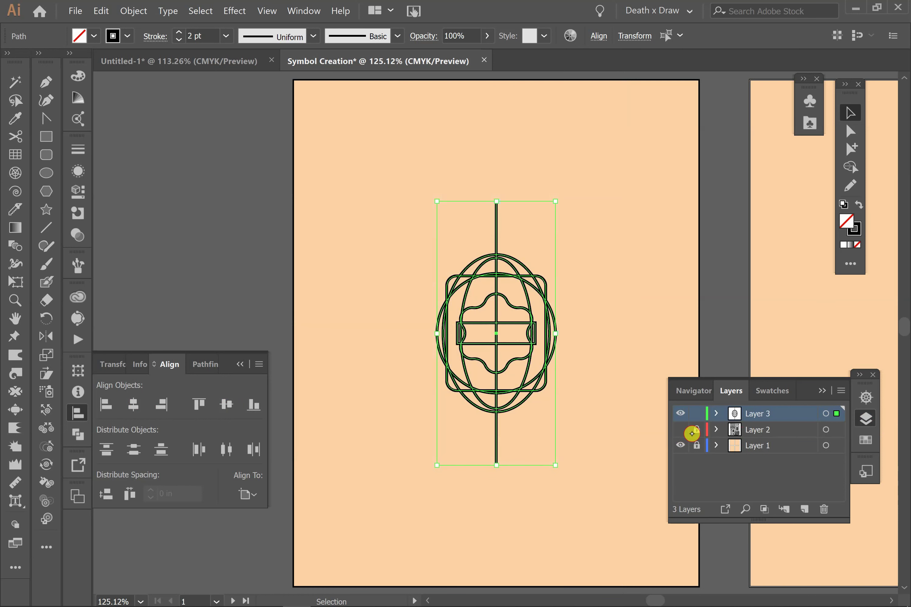
pyautogui.click(698, 430)
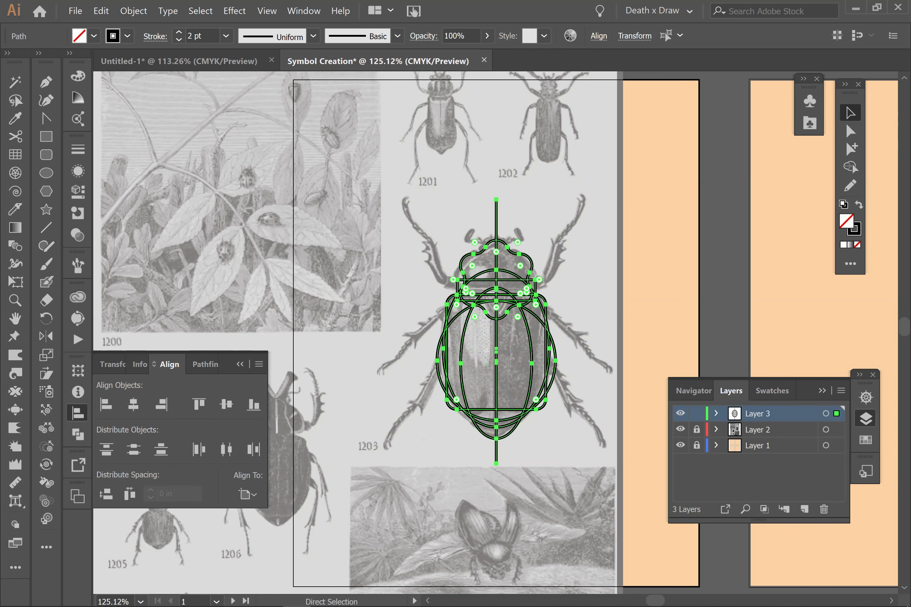
# - Undo the centring, hide the bounding box, and zoom in on the beetle
pyautogui.press('v')
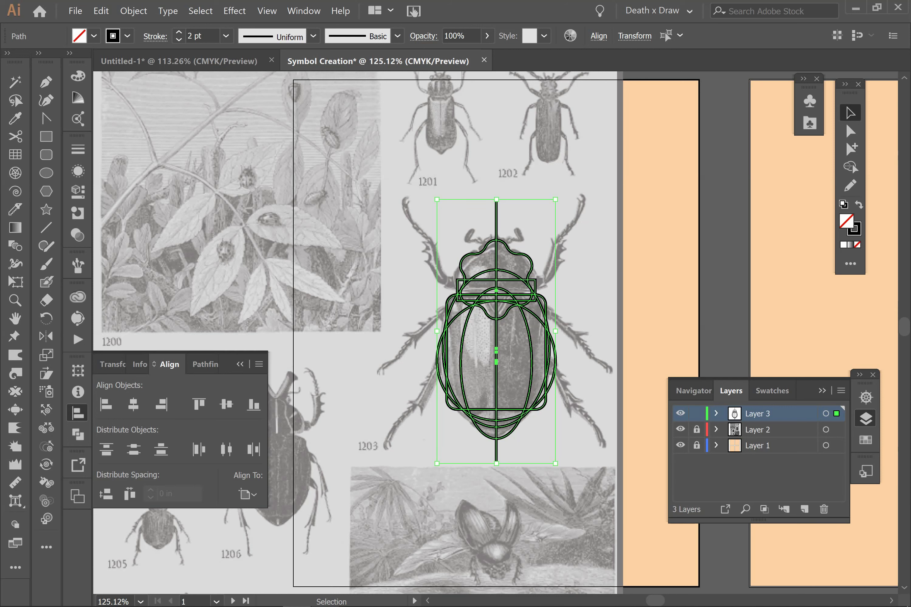
pyautogui.hotkey('ctrl', 'shift', 'b')
pyautogui.hotkey('ctrl', '=')
pyautogui.hotkey('ctrl', '=')
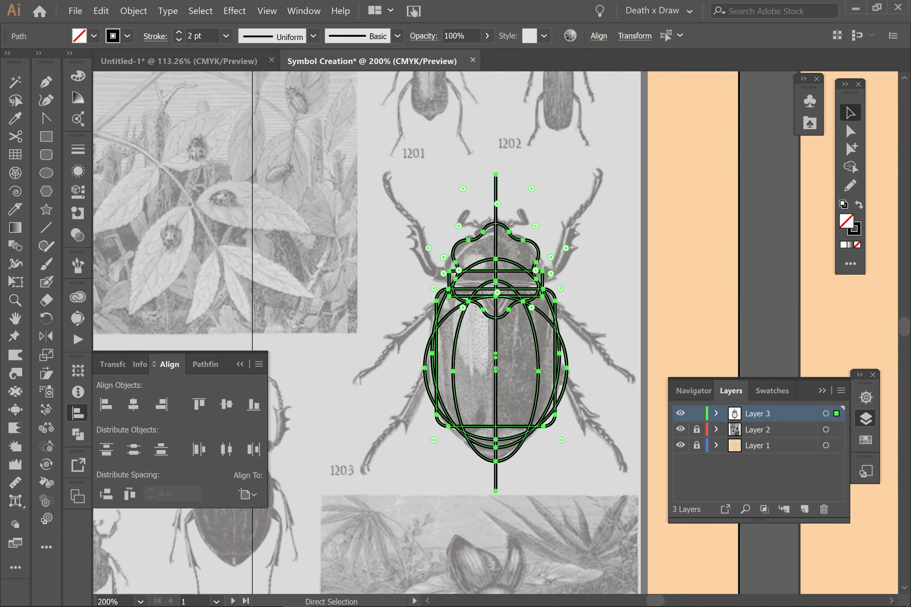
# - Zoom to 300% on the head and merge both head halves with the Shape Builder Tool
pyautogui.hotkey('ctrl', '=')
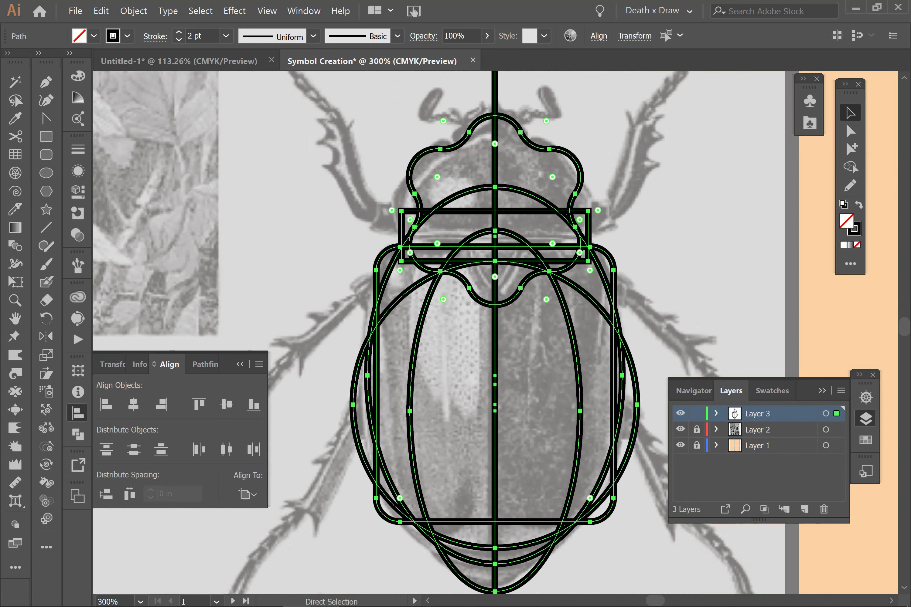
pyautogui.press('v')
pyautogui.press('space')
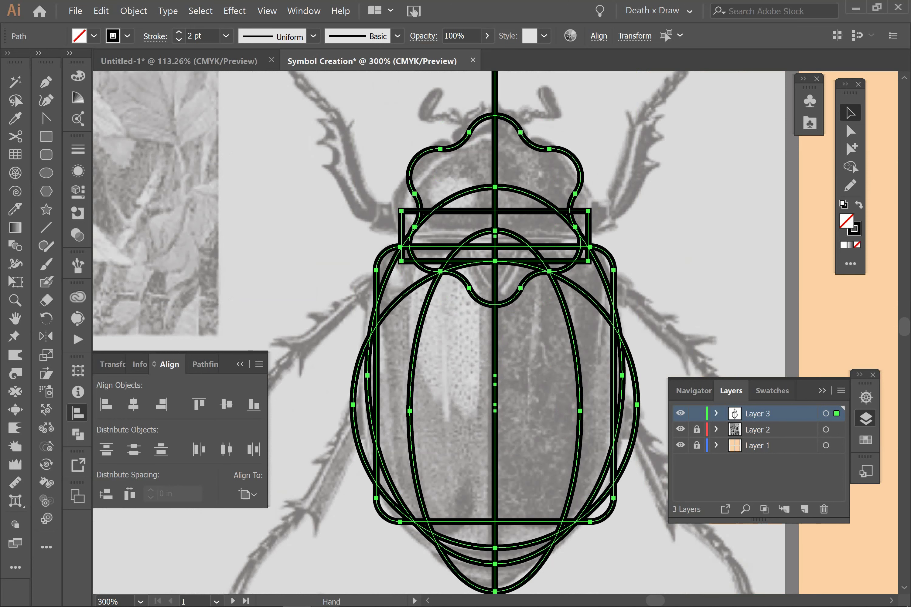
pyautogui.moveTo(528, 368); pyautogui.dragTo(496, 345)
pyautogui.hotkey('shift', 'm')
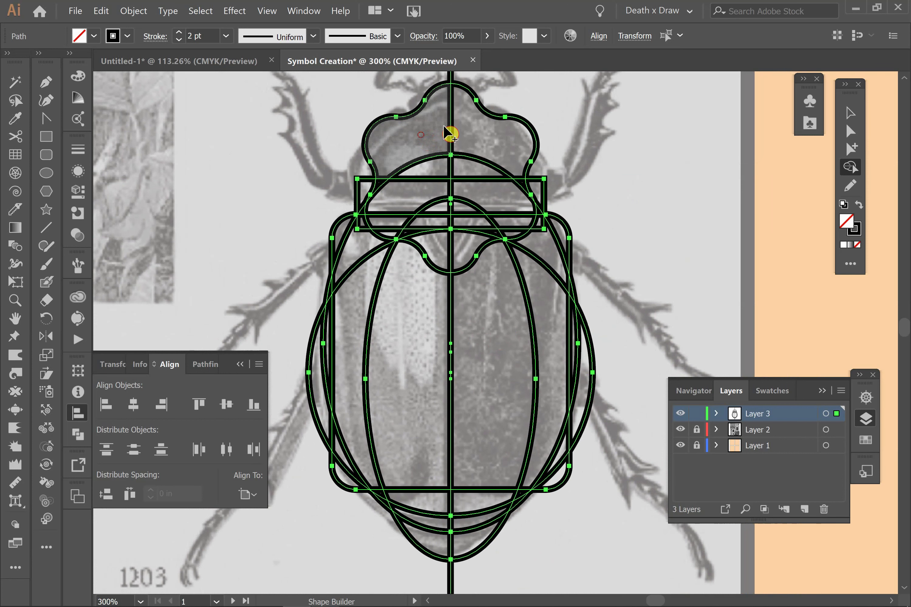
pyautogui.moveTo(449, 134)
pyautogui.mouseDown()
pyautogui.moveTo(487, 143)
pyautogui.moveTo(484, 171)
pyautogui.moveTo(456, 179)
pyautogui.moveTo(398, 173)
pyautogui.mouseUp()
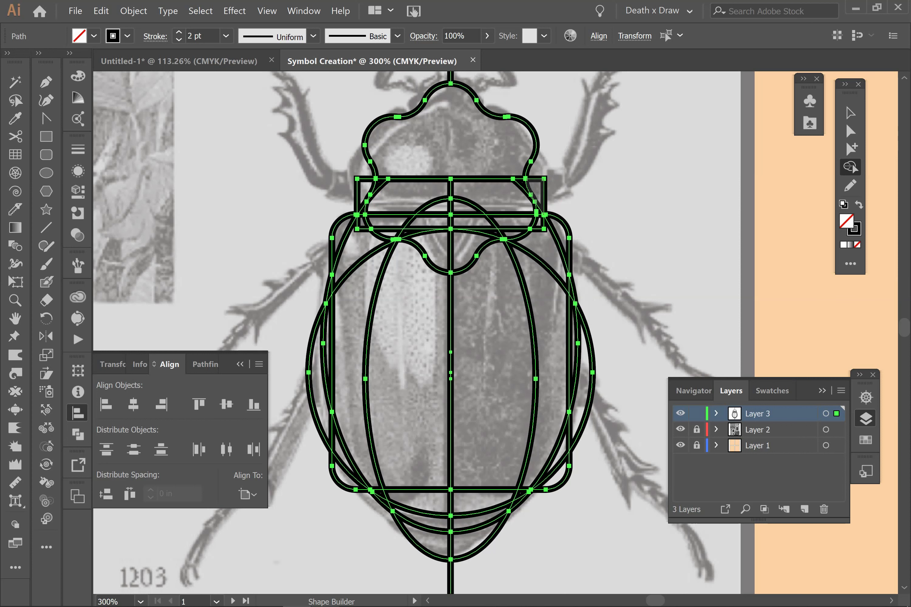
# - Delete the bracket's top-left and top-right corner edges with Shape Builder in delete mode
pyautogui.press('alt')
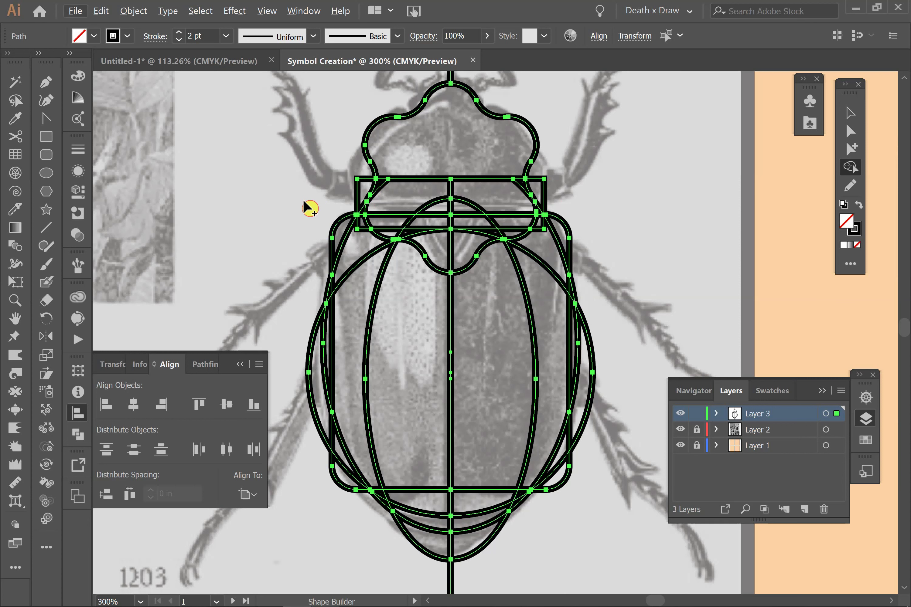
pyautogui.press('alt')
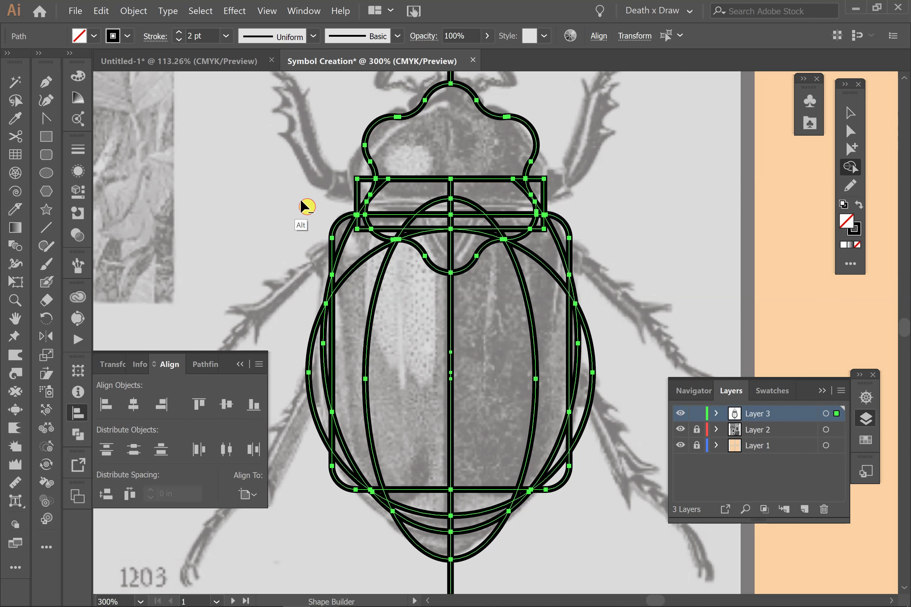
pyautogui.keyDown('alt'); pyautogui.click(349, 173); pyautogui.keyUp('alt')
pyautogui.moveTo(361, 186)
pyautogui.mouseDown()
pyautogui.moveTo(372, 188)
pyautogui.moveTo(365, 214)
pyautogui.mouseUp()
pyautogui.moveTo(560, 175); pyautogui.dragTo(534, 215)
# - Delete the stray band edges, the arc tip and the short corner edges at both band ends
pyautogui.scroll(1, 324, 214)
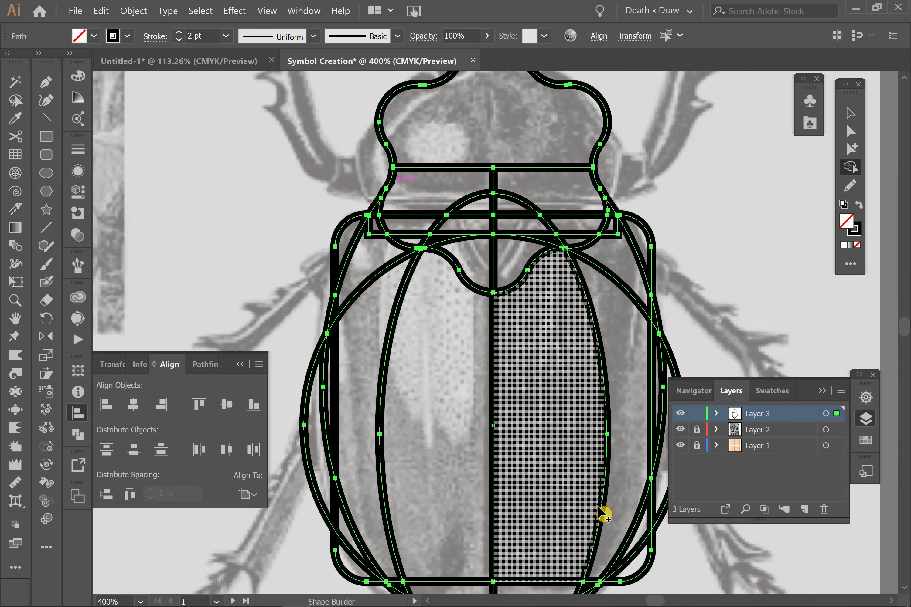
pyautogui.press('space')
pyautogui.moveTo(514, 460); pyautogui.dragTo(505, 74)
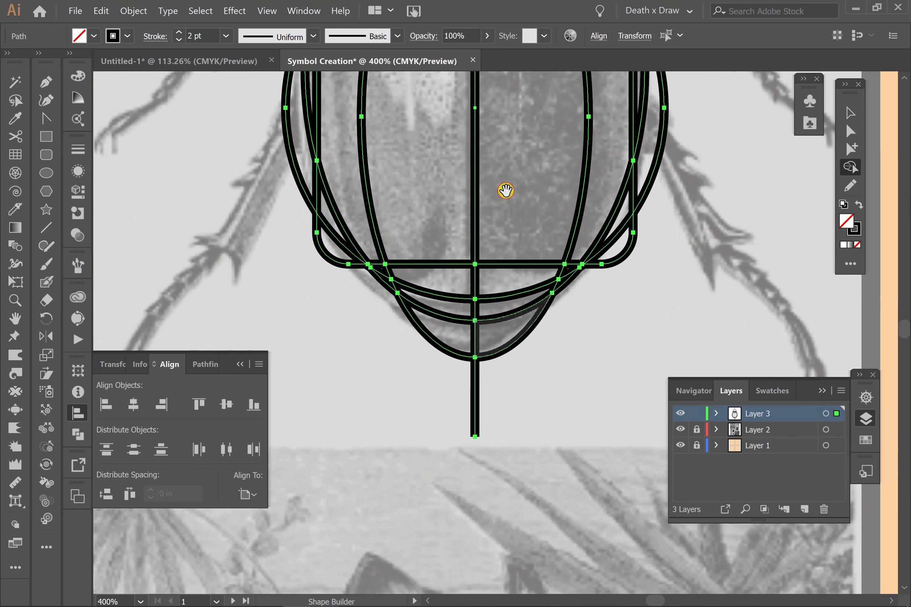
pyautogui.scroll(5, 496, 339)
pyautogui.moveTo(509, 354); pyautogui.dragTo(514, 448)
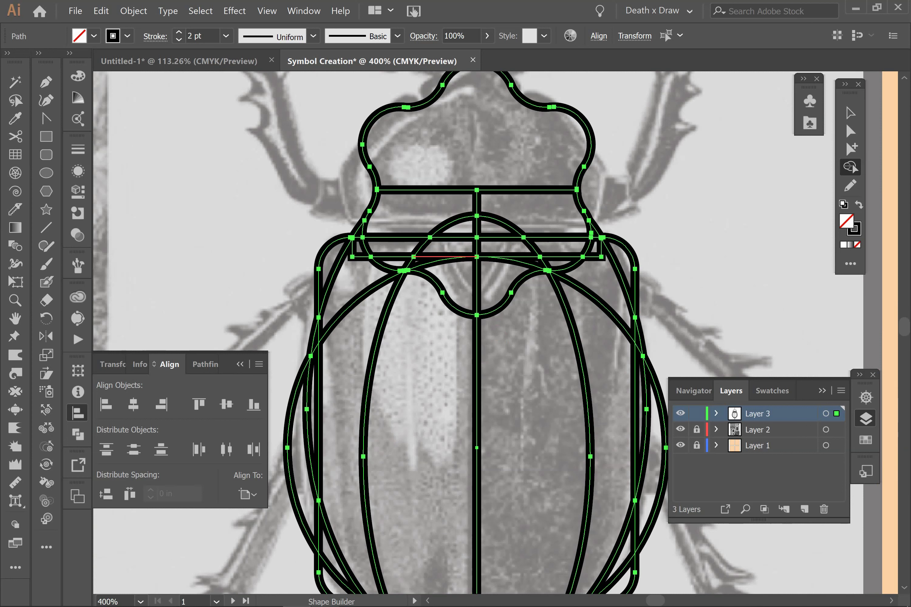
pyautogui.press('space')
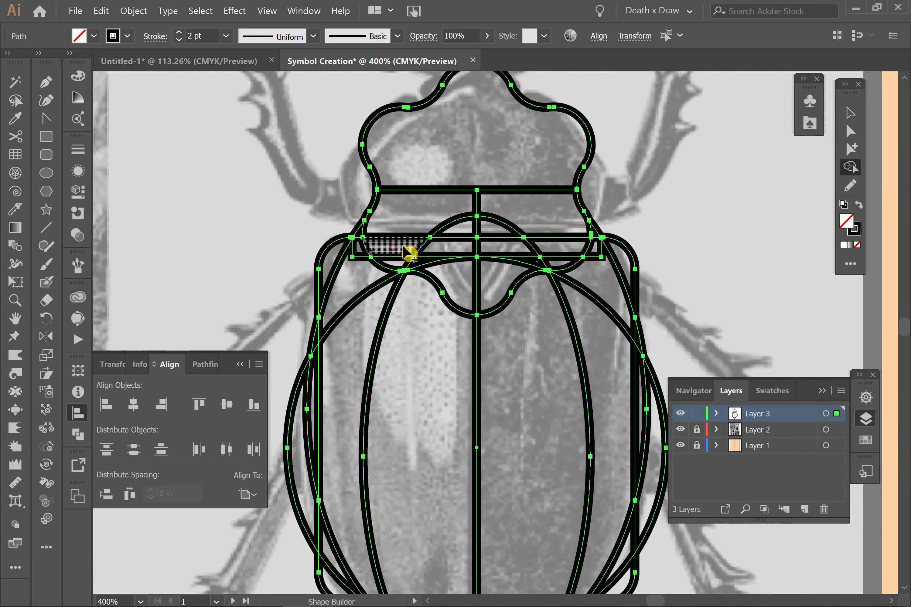
pyautogui.keyDown('alt'); pyautogui.click(435, 253); pyautogui.keyUp('alt')
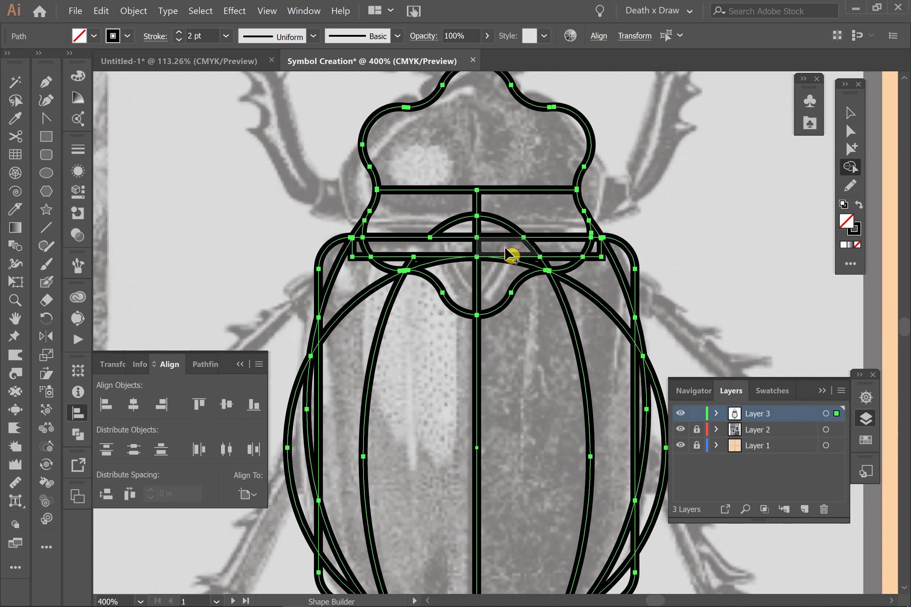
pyautogui.moveTo(509, 255); pyautogui.dragTo(580, 252)
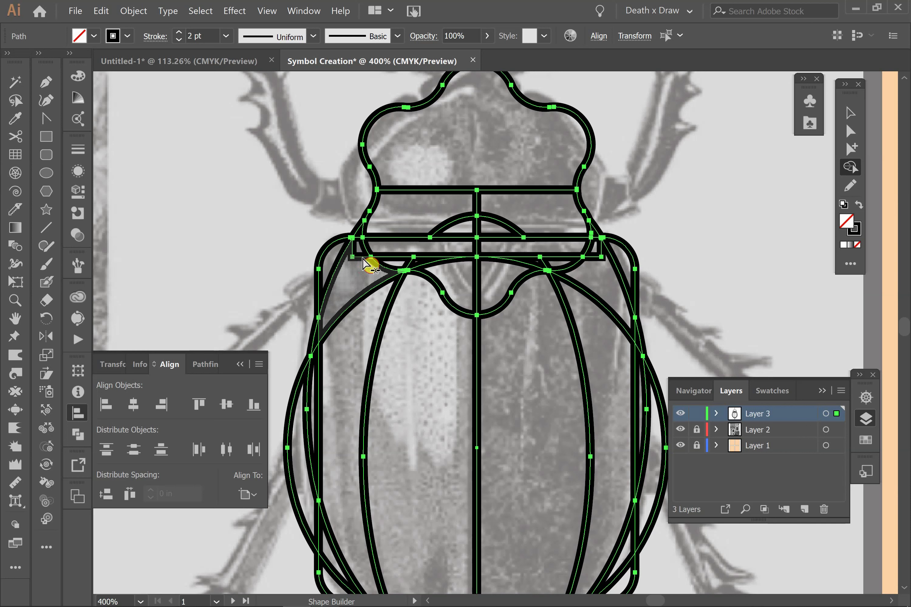
pyautogui.keyDown('alt'); pyautogui.click(361, 250); pyautogui.keyUp('alt')
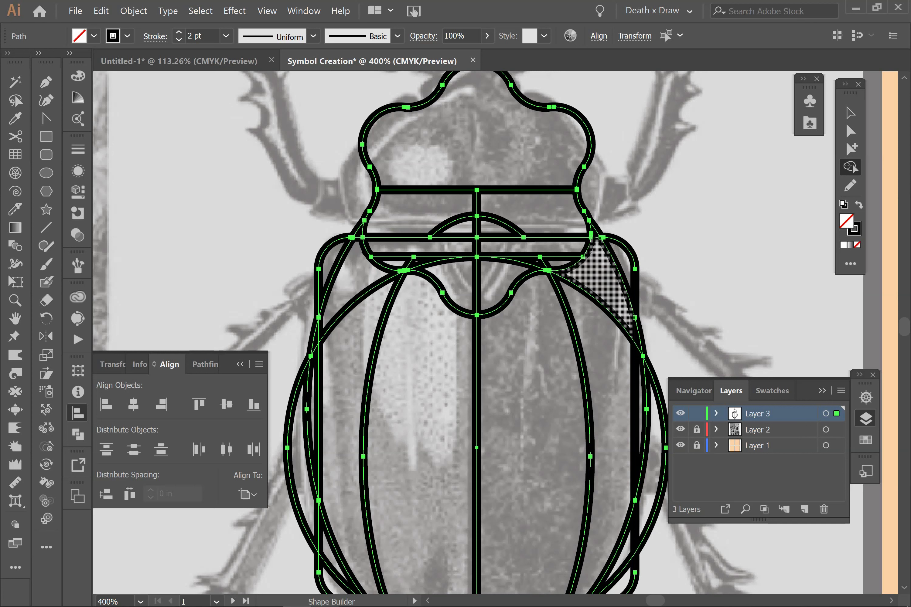
pyautogui.keyDown('alt'); pyautogui.click(359, 238); pyautogui.keyUp('alt')
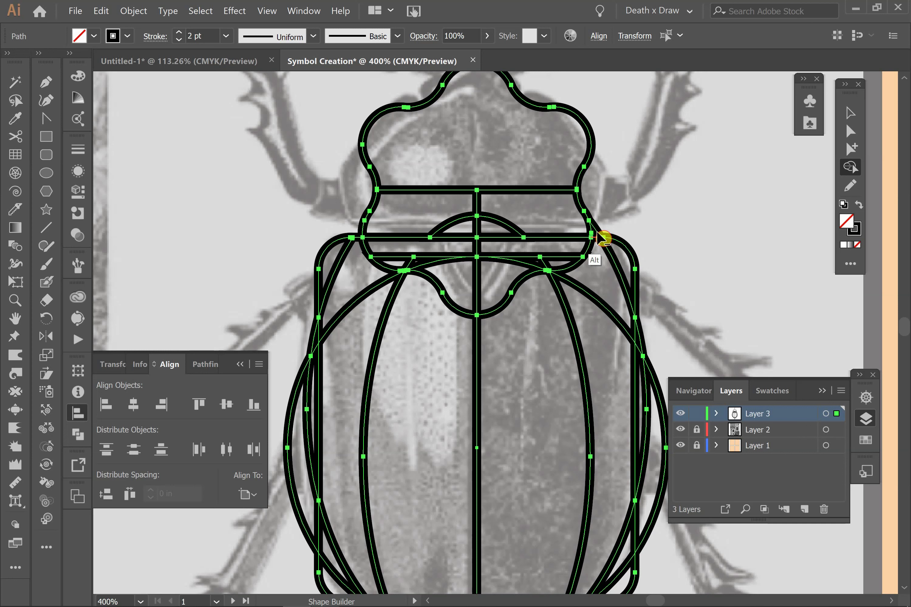
pyautogui.keyDown('alt'); pyautogui.click(602, 237); pyautogui.keyUp('alt')
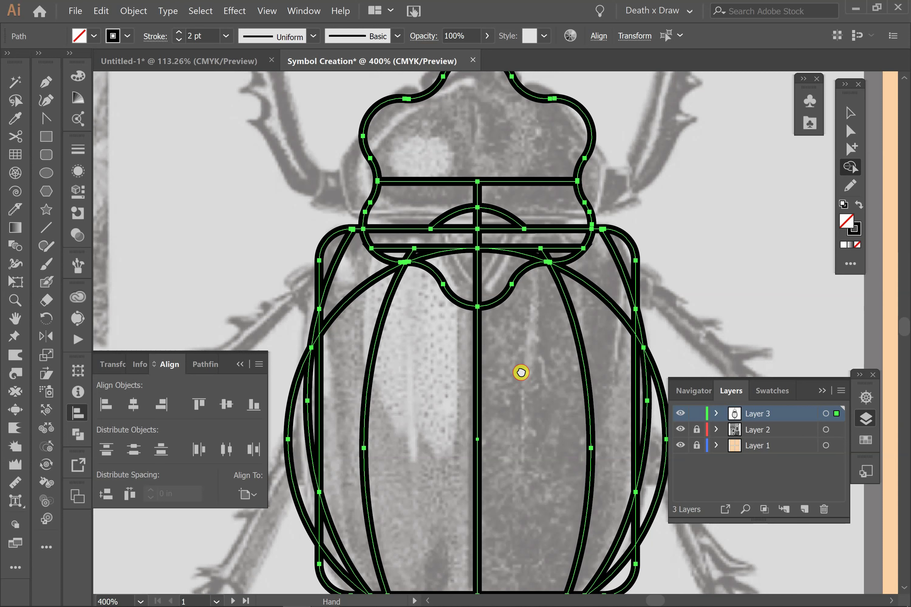
# - Merge the upper-left body regions, then the top-right corner with the right body regions
pyautogui.scroll(-3, 518, 368)
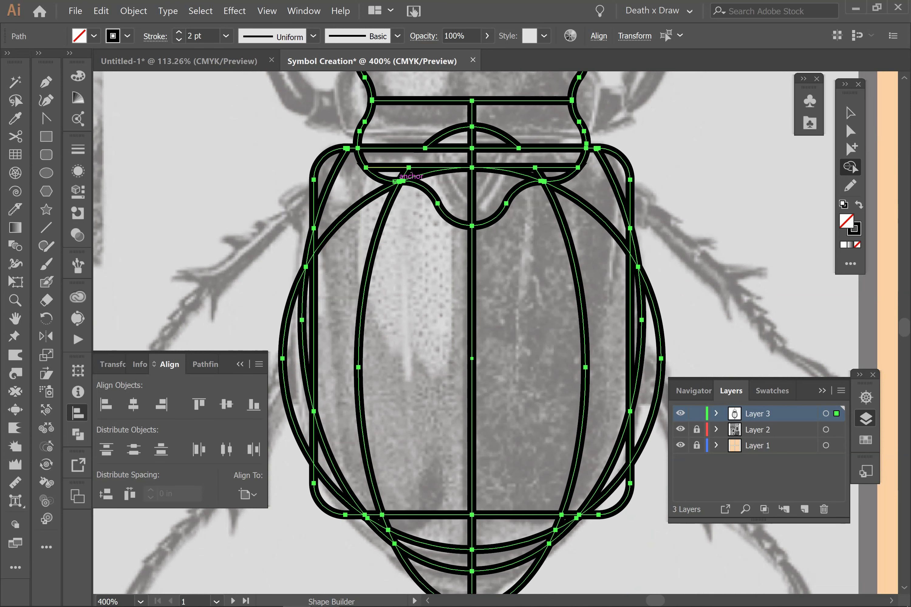
pyautogui.moveTo(331, 173); pyautogui.dragTo(366, 203)
pyautogui.moveTo(621, 196)
pyautogui.mouseDown()
pyautogui.moveTo(620, 176)
pyautogui.moveTo(600, 214)
pyautogui.moveTo(588, 274)
pyautogui.mouseUp()
pyautogui.press('a')
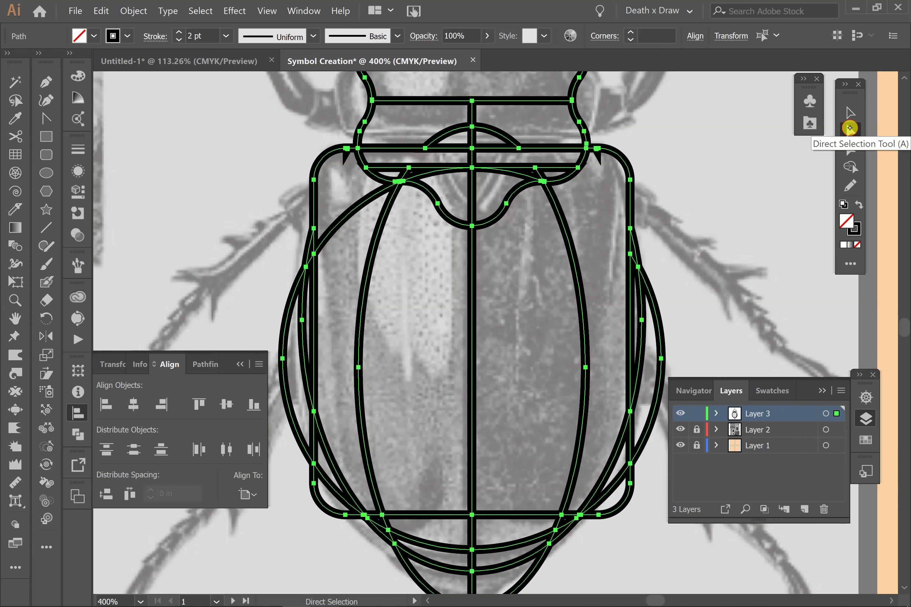
# - Select the top-left corner path and lock its row under Layer 3
pyautogui.click(351, 151)
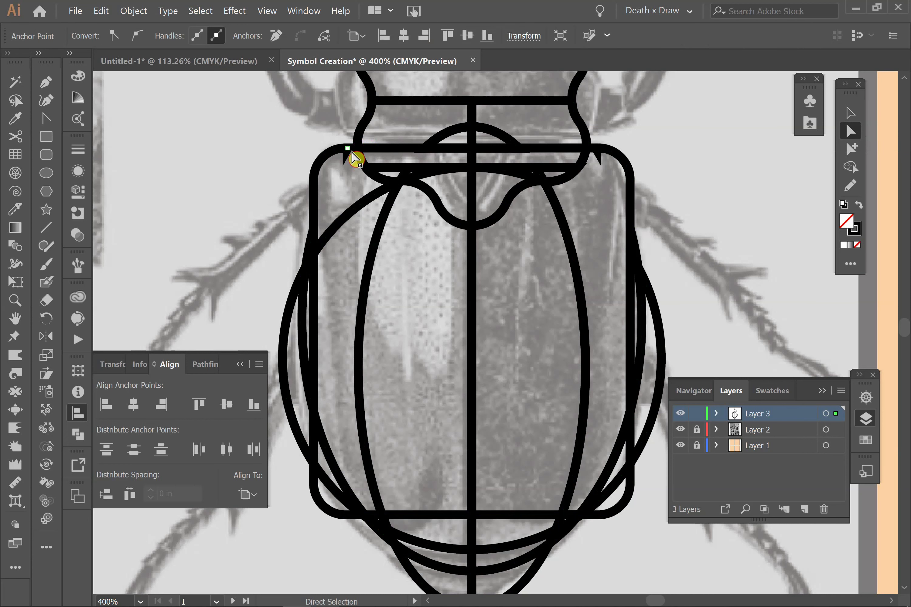
pyautogui.click(850, 113)
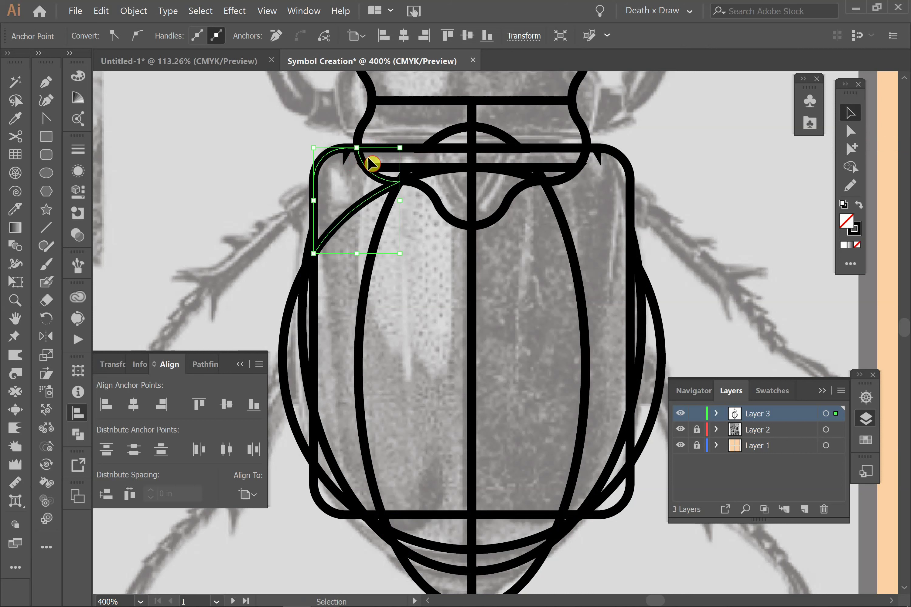
pyautogui.click(337, 160)
pyautogui.click(716, 413)
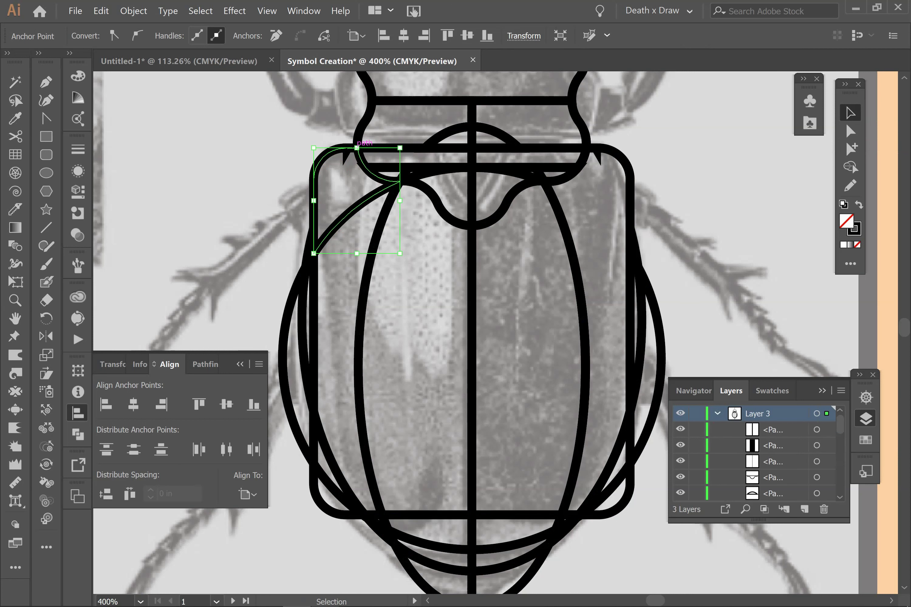
pyautogui.moveTo(840, 421); pyautogui.dragTo(840, 459)
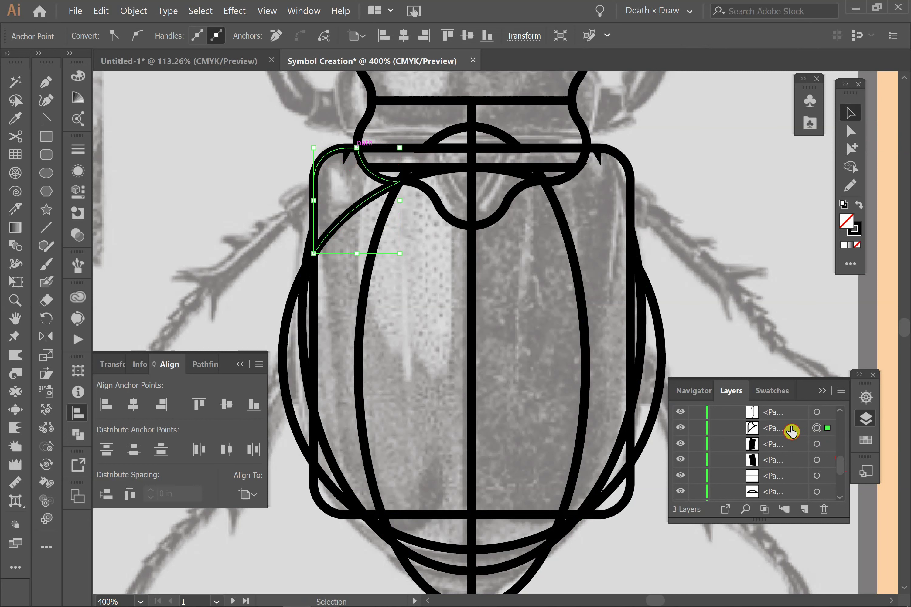
pyautogui.click(697, 428)
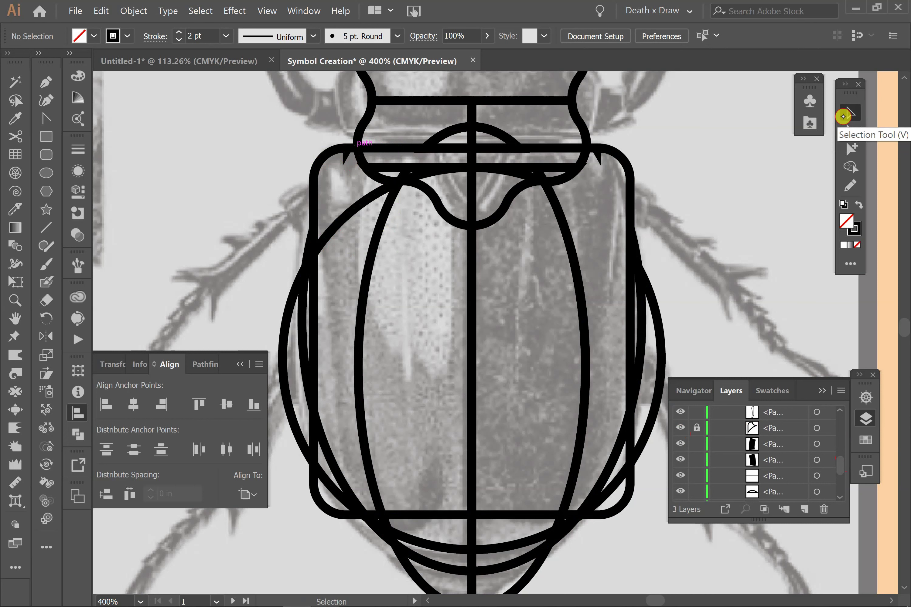
# - Check the top-left corner with Direct Selection, then deselect everything
pyautogui.click(850, 131)
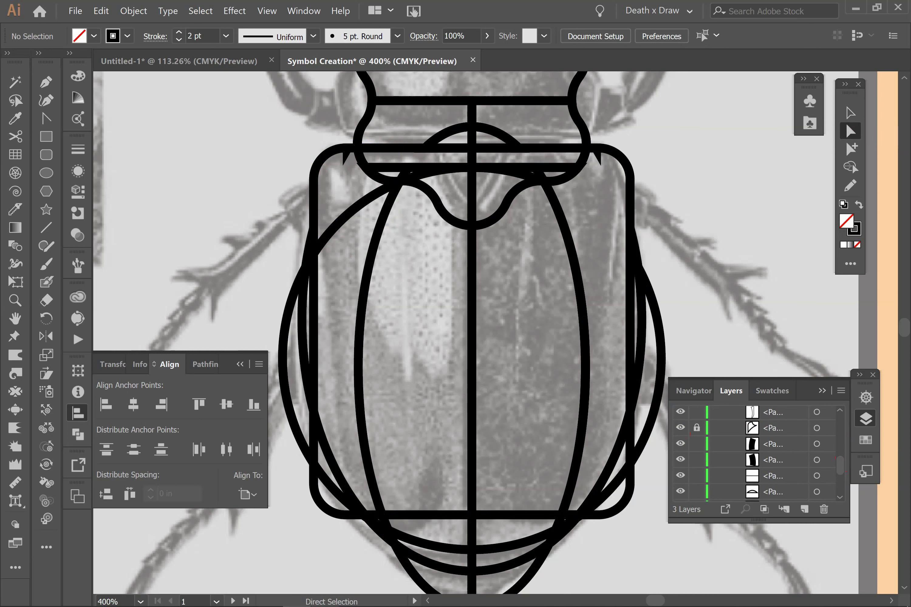
pyautogui.click(350, 151)
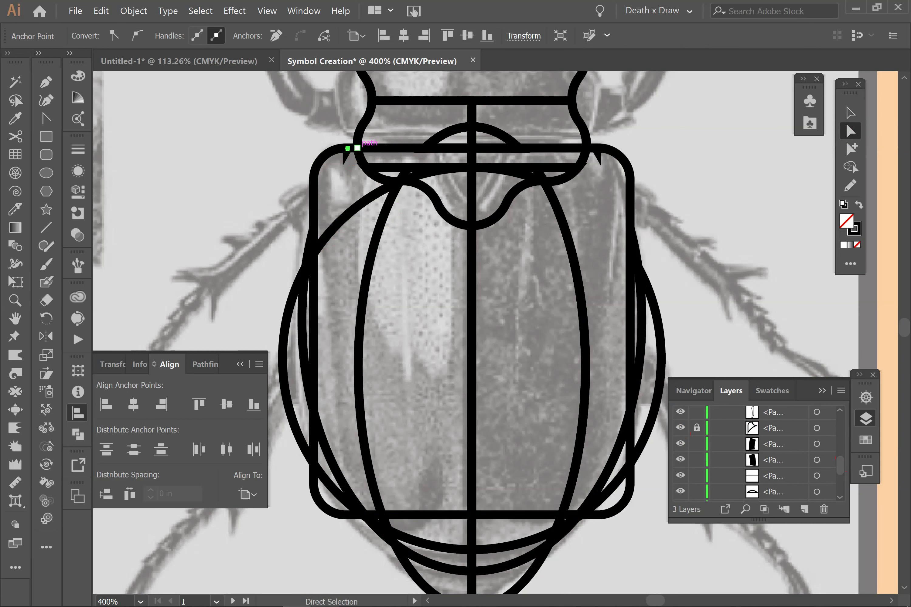
pyautogui.click(347, 148)
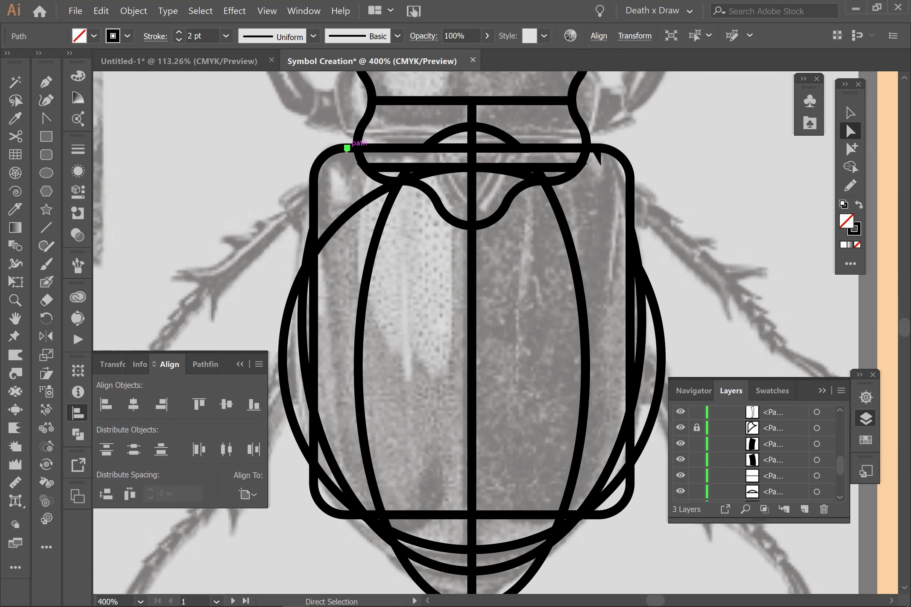
pyautogui.hotkey('ctrl', 'shift', 'a')
pyautogui.click(847, 112)
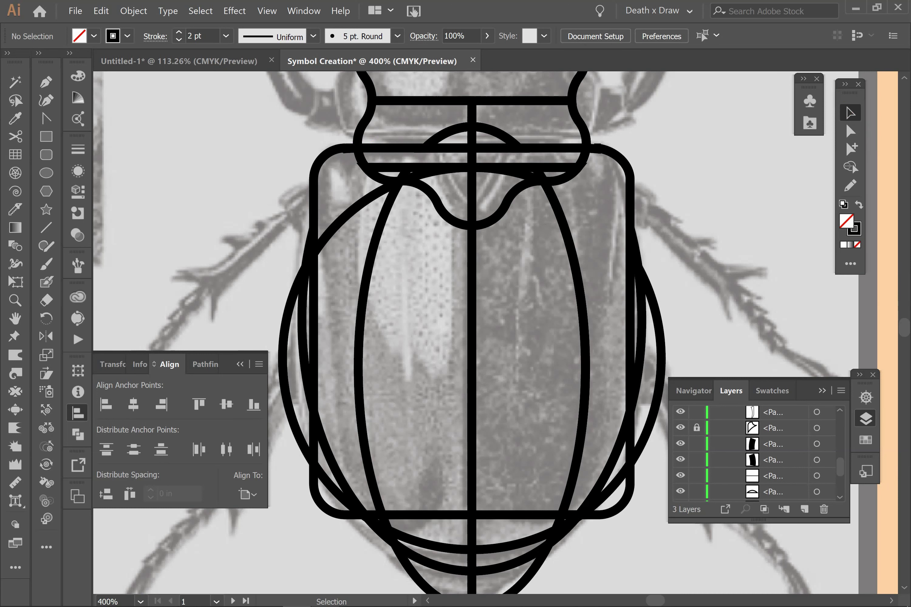
# - Select all paths, zoom out to 300% and marquee-select the whole beetle outline
pyautogui.click(850, 166)
pyautogui.hotkey('ctrl', 'a')
pyautogui.hotkey('ctrl', '-')
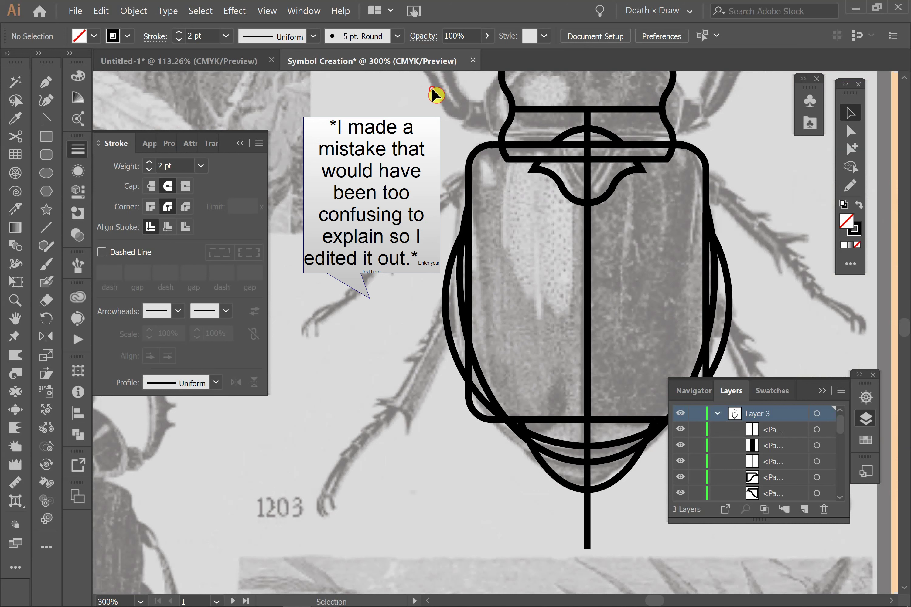
pyautogui.moveTo(432, 90); pyautogui.dragTo(746, 510)
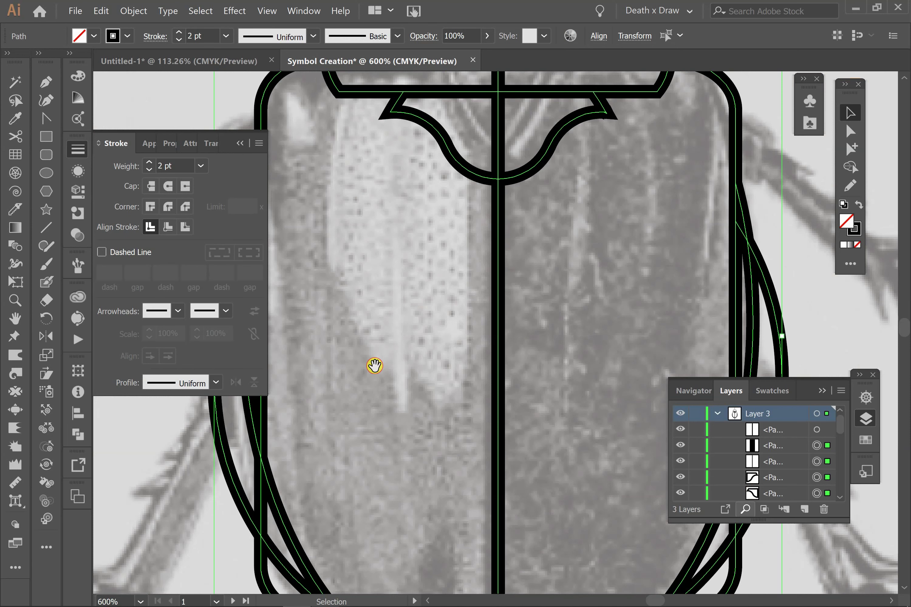
# - Delete the straight left-side vertical edge and merge the right sliver into the large right region
pyautogui.moveTo(375, 365); pyautogui.dragTo(537, 373)
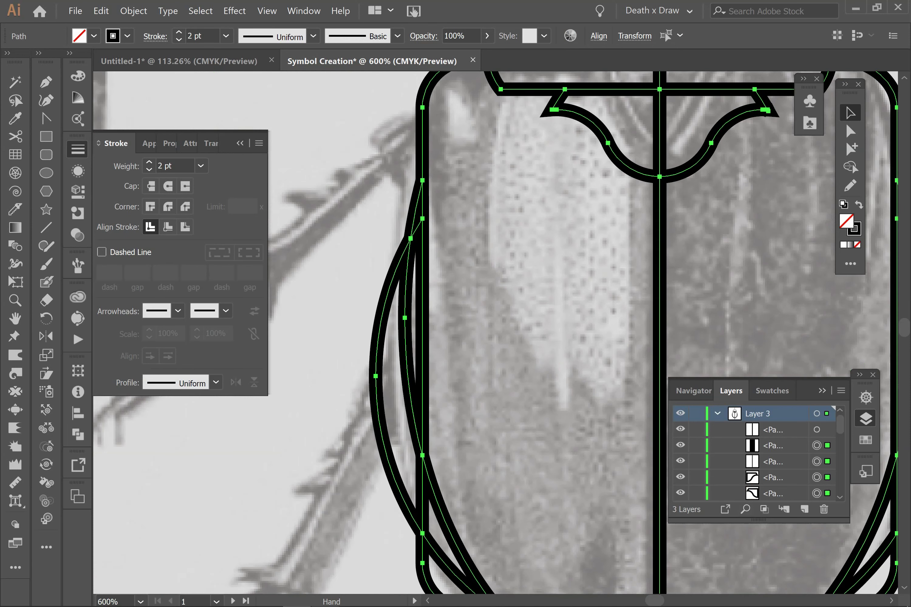
pyautogui.click(851, 170)
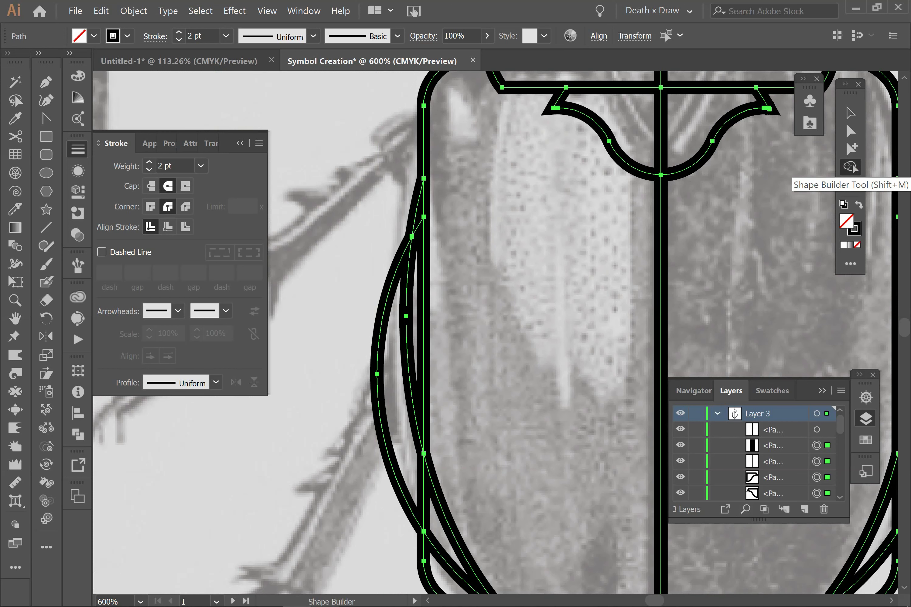
pyautogui.moveTo(474, 121)
pyautogui.mouseDown()
pyautogui.moveTo(423, 219)
pyautogui.moveTo(430, 286)
pyautogui.moveTo(458, 365)
pyautogui.mouseUp()
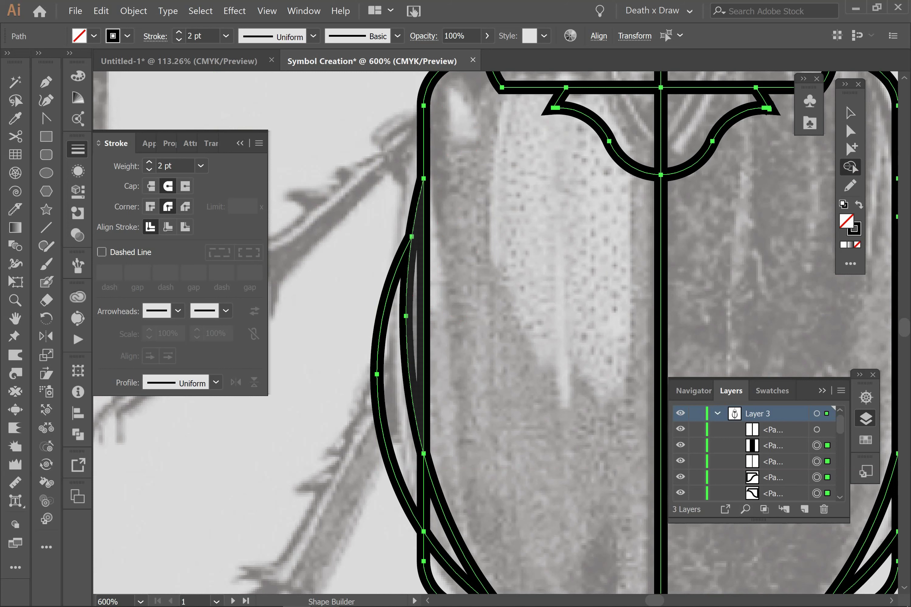
pyautogui.press('alt')
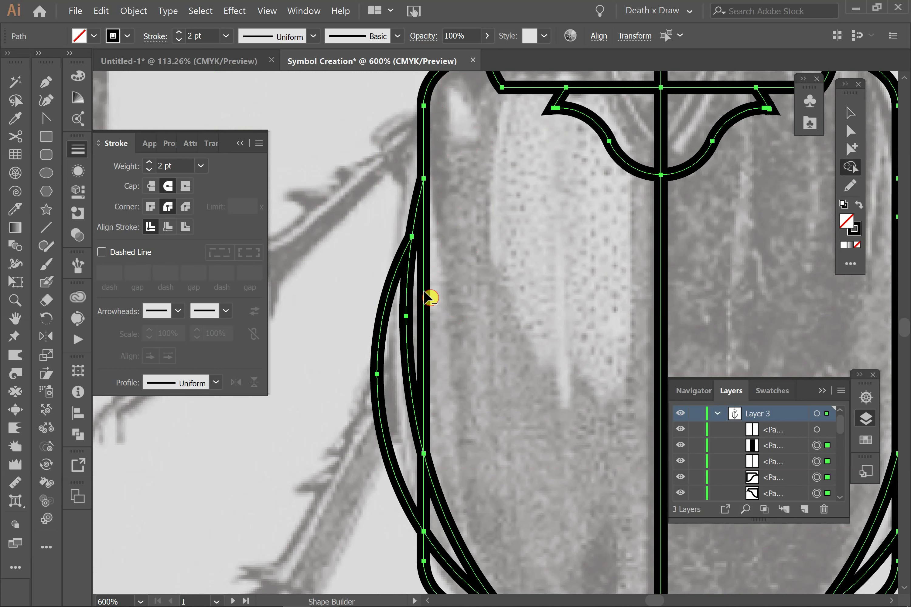
pyautogui.keyDown('alt'); pyautogui.click(425, 298); pyautogui.keyUp('alt')
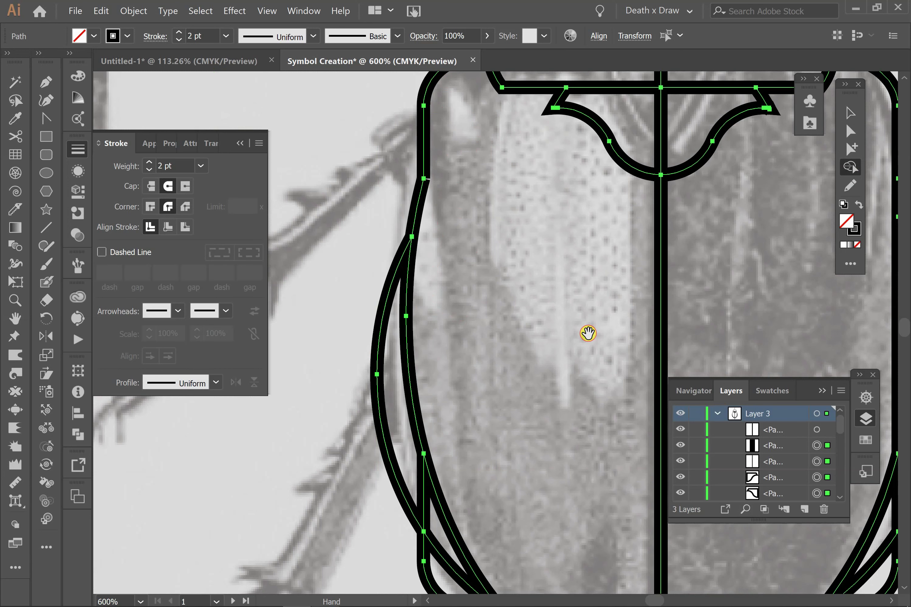
pyautogui.moveTo(454, 360); pyautogui.dragTo(368, 372)
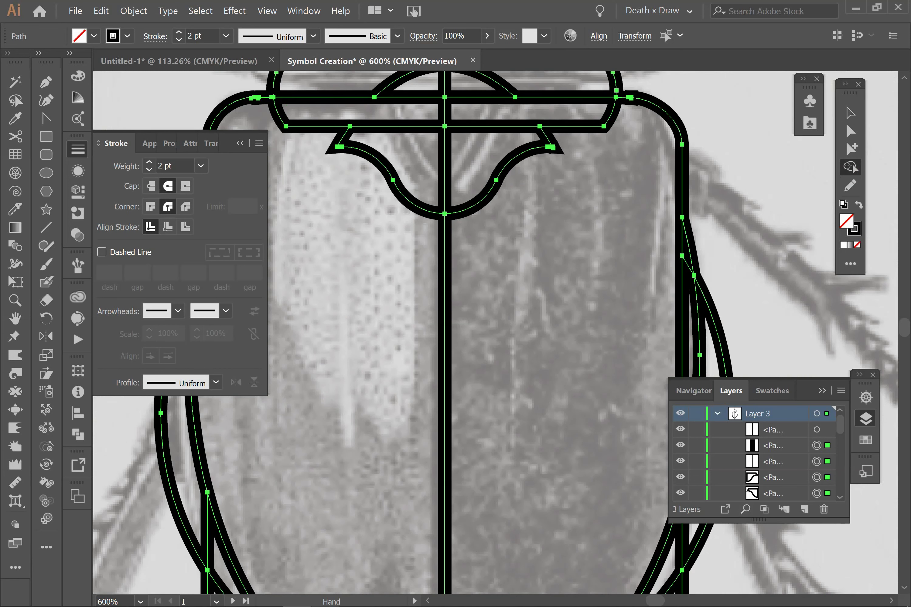
pyautogui.click(865, 418)
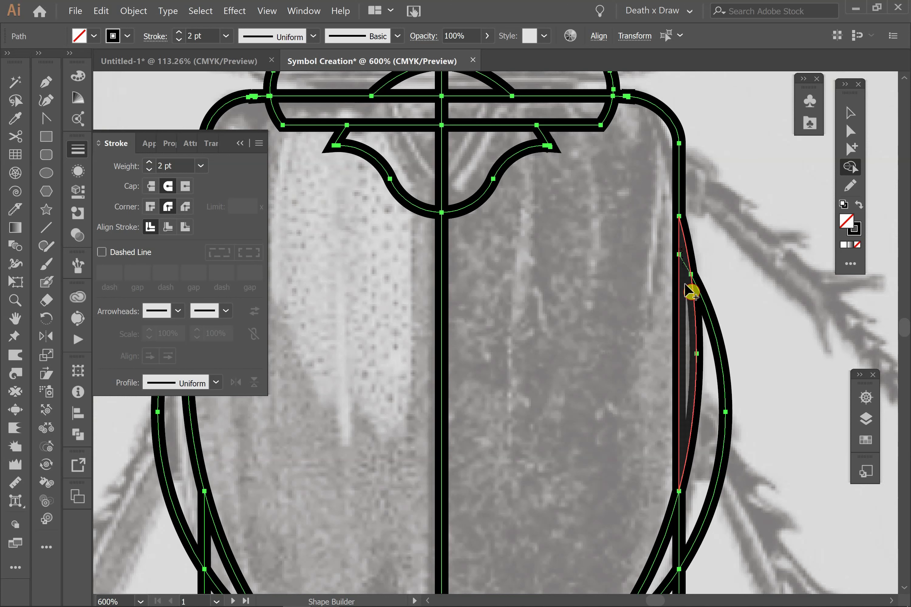
pyautogui.moveTo(684, 339)
pyautogui.mouseDown()
pyautogui.moveTo(662, 353)
pyautogui.moveTo(666, 392)
pyautogui.mouseUp()
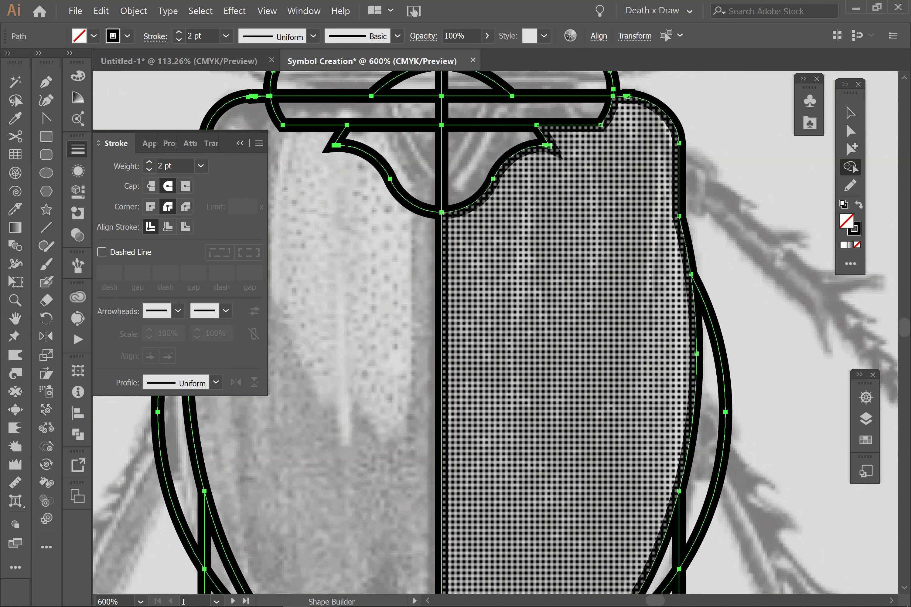
pyautogui.moveTo(406, 457); pyautogui.dragTo(564, 345)
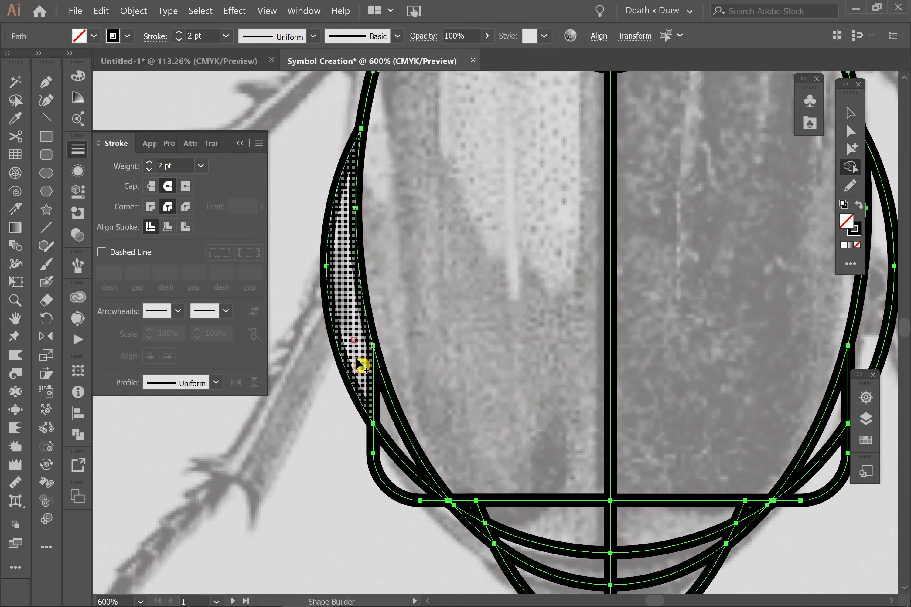
# - Merge away the left wing-edge sliver and delete the bumps at both lower wing corners
pyautogui.moveTo(361, 365)
pyautogui.mouseDown()
pyautogui.moveTo(392, 433)
pyautogui.moveTo(389, 423)
pyautogui.mouseUp()
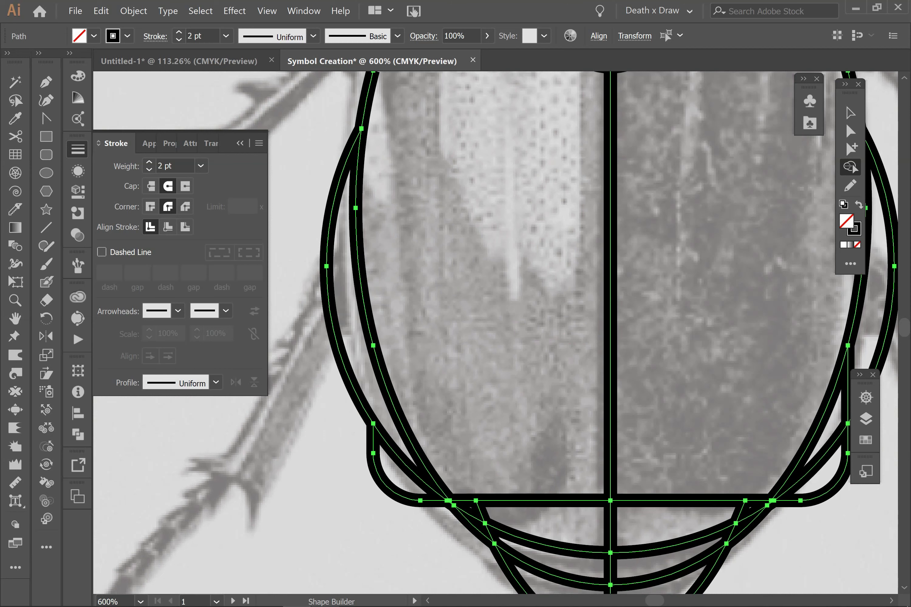
pyautogui.moveTo(671, 314); pyautogui.dragTo(566, 302)
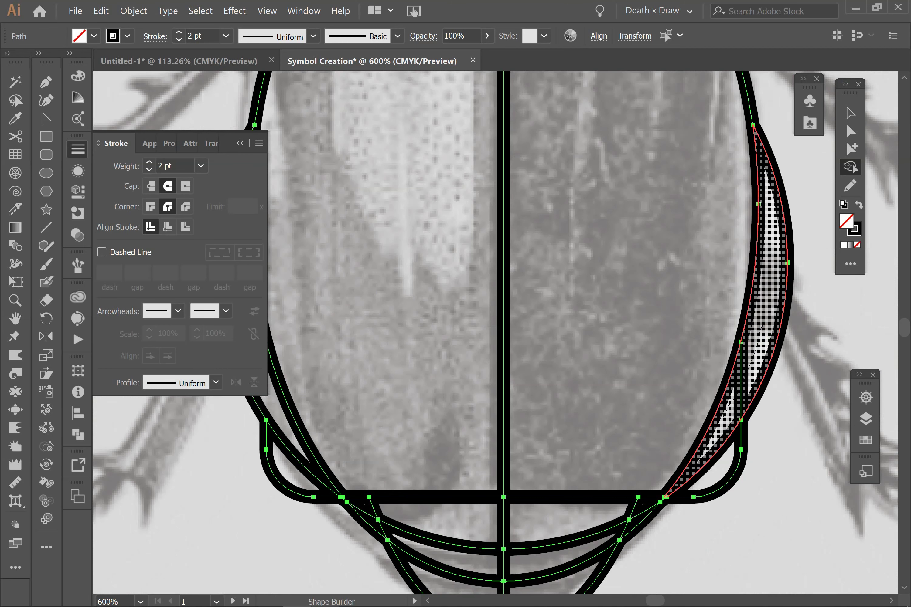
pyautogui.moveTo(588, 330); pyautogui.dragTo(604, 300)
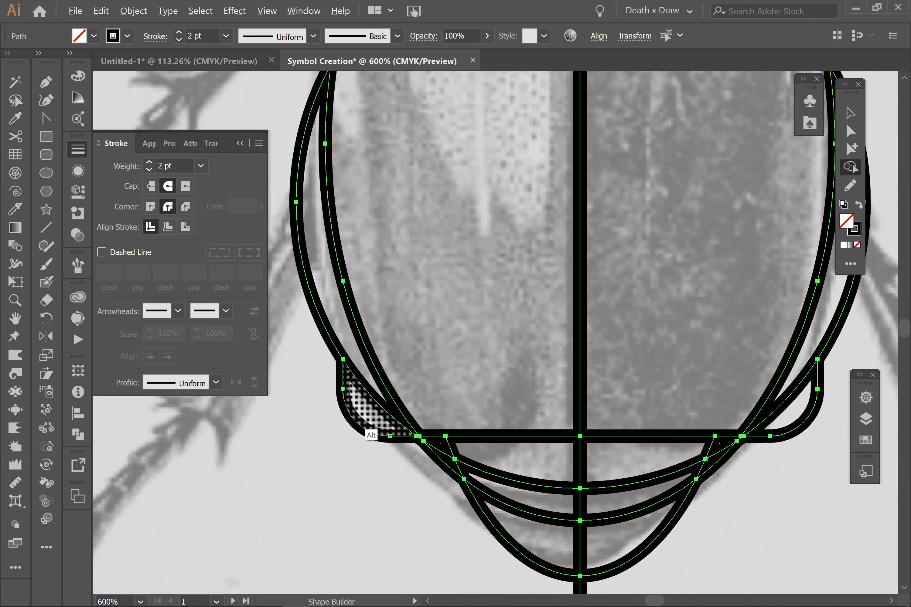
pyautogui.keyDown('alt'); pyautogui.click(362, 423); pyautogui.keyUp('alt')
pyautogui.keyDown('alt'); pyautogui.click(795, 415); pyautogui.keyUp('alt')
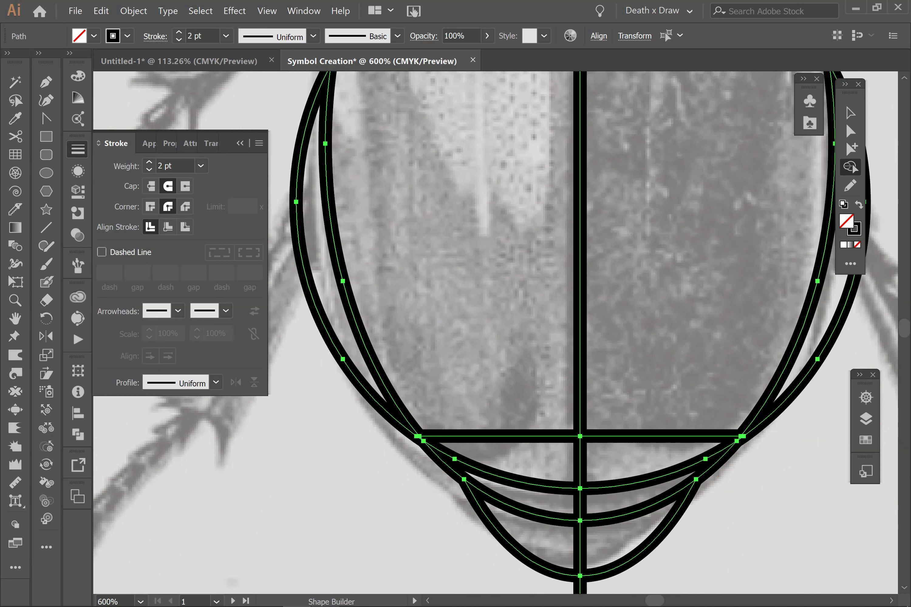
pyautogui.hotkey('ctrl', '-')
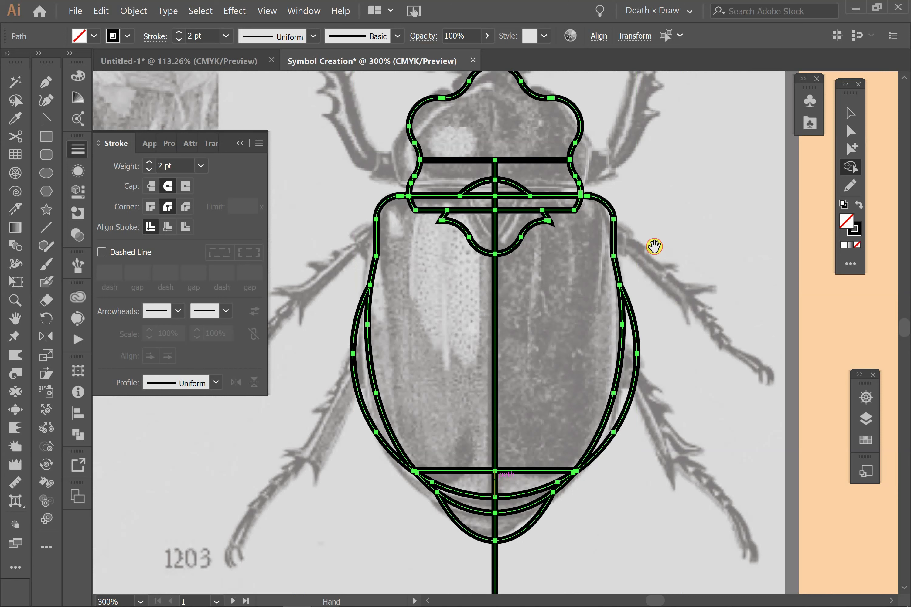
# - Alt-click away the centre line's tail protruding below the beetle's bottom edge
pyautogui.moveTo(654, 247); pyautogui.dragTo(639, 283)
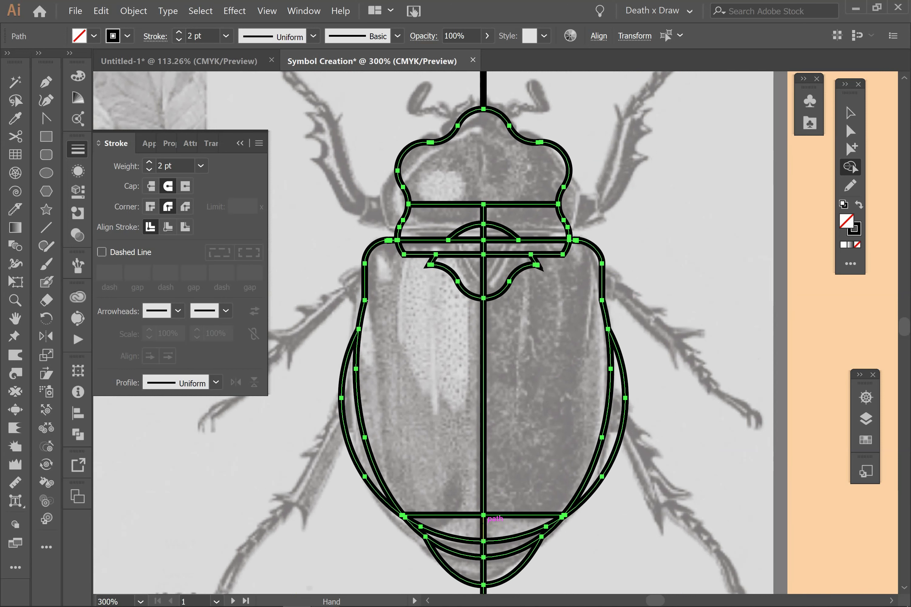
pyautogui.scroll(-4, 610, 342)
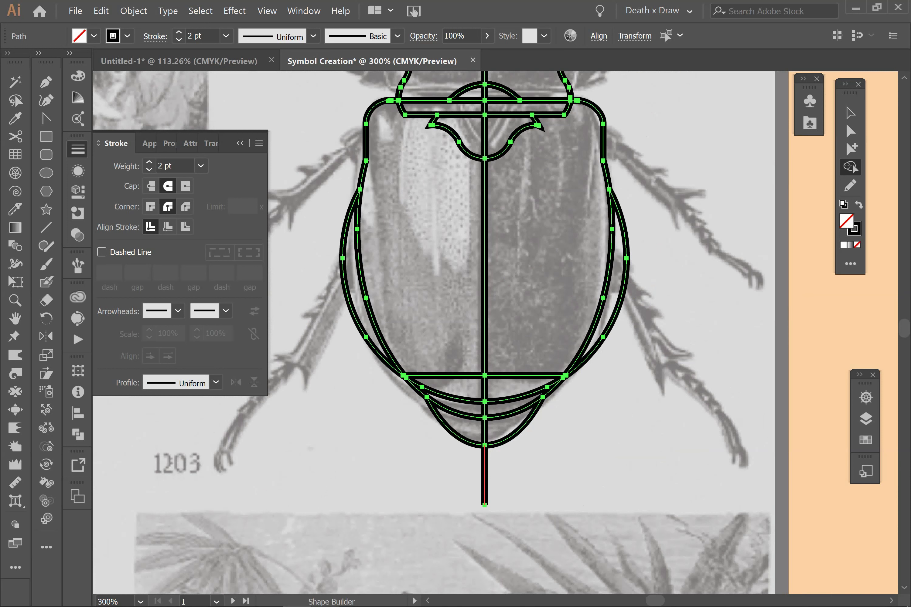
pyautogui.keyDown('alt'); pyautogui.click(484, 481); pyautogui.keyUp('alt')
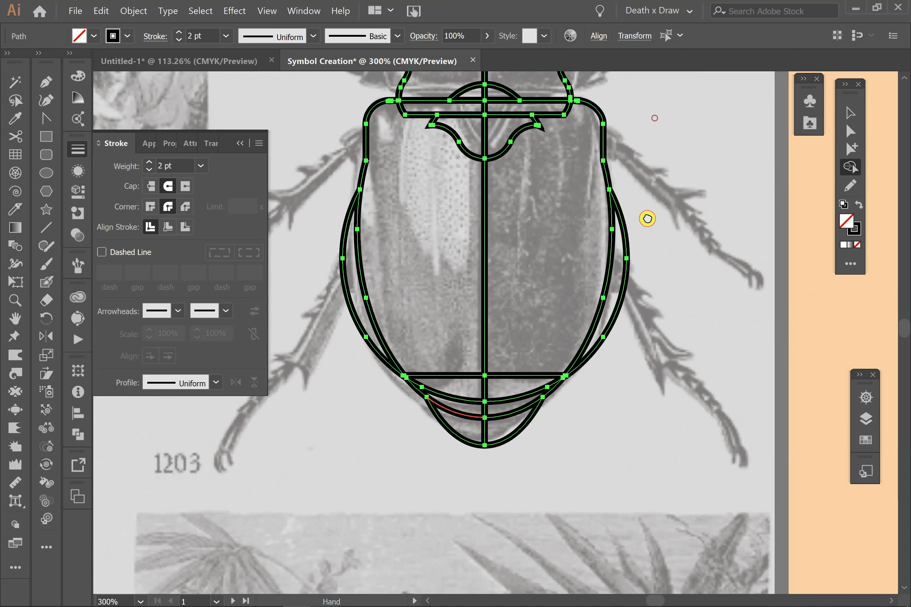
pyautogui.moveTo(630, 256); pyautogui.dragTo(622, 366)
pyautogui.scroll(5, 621, 366)
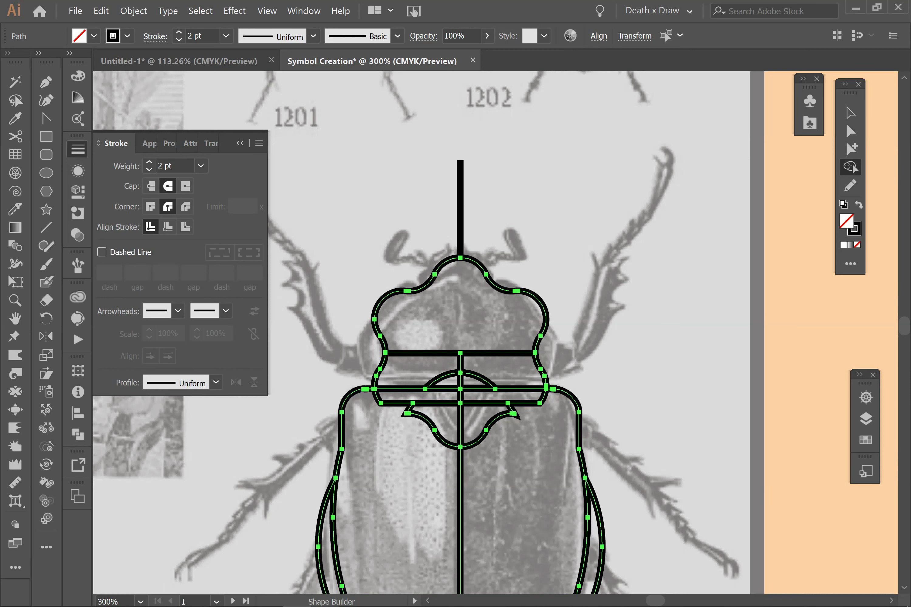
# - Delete the vertical line above the beetle's head and fit the artboard in view
pyautogui.click(133, 10)
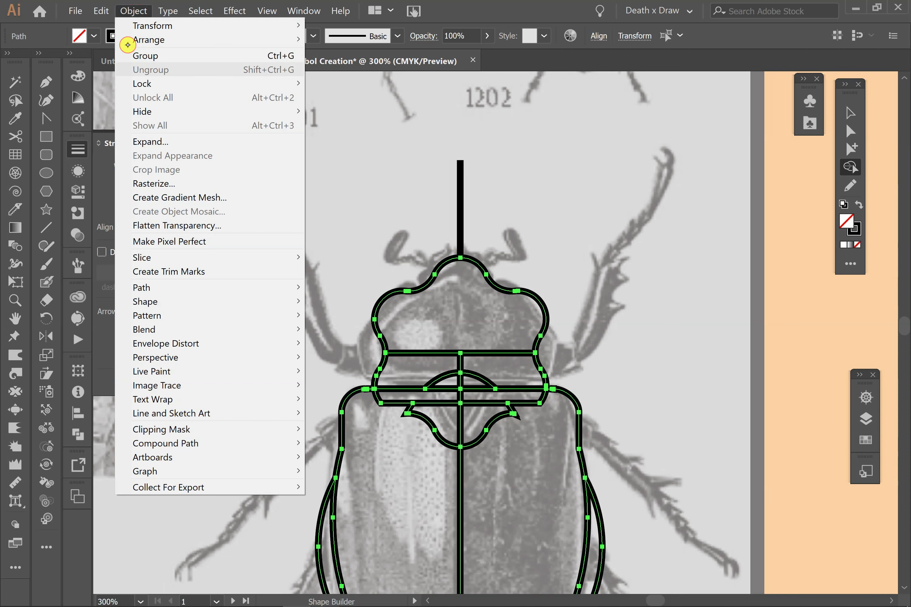
pyautogui.moveTo(117, 39)
pyautogui.click(866, 418)
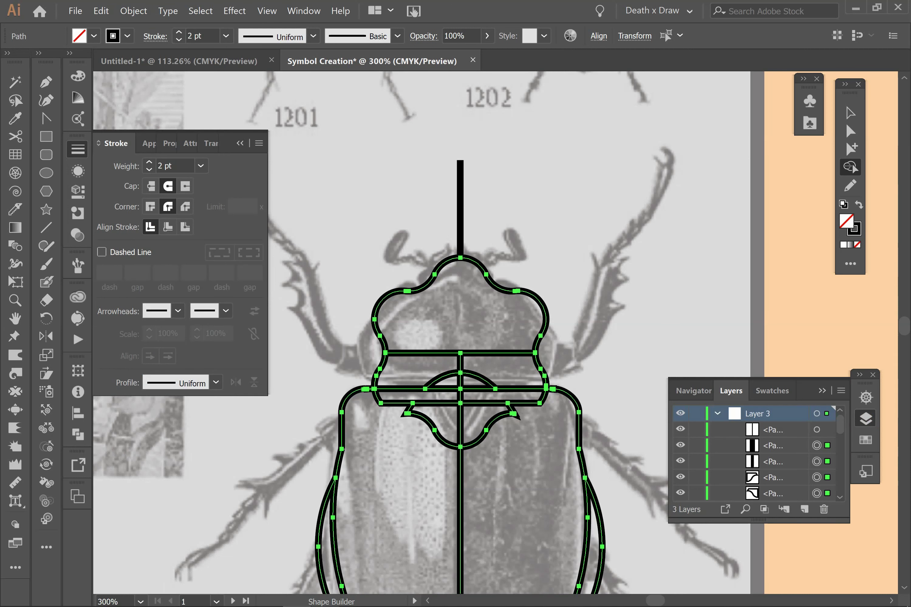
pyautogui.click(817, 430)
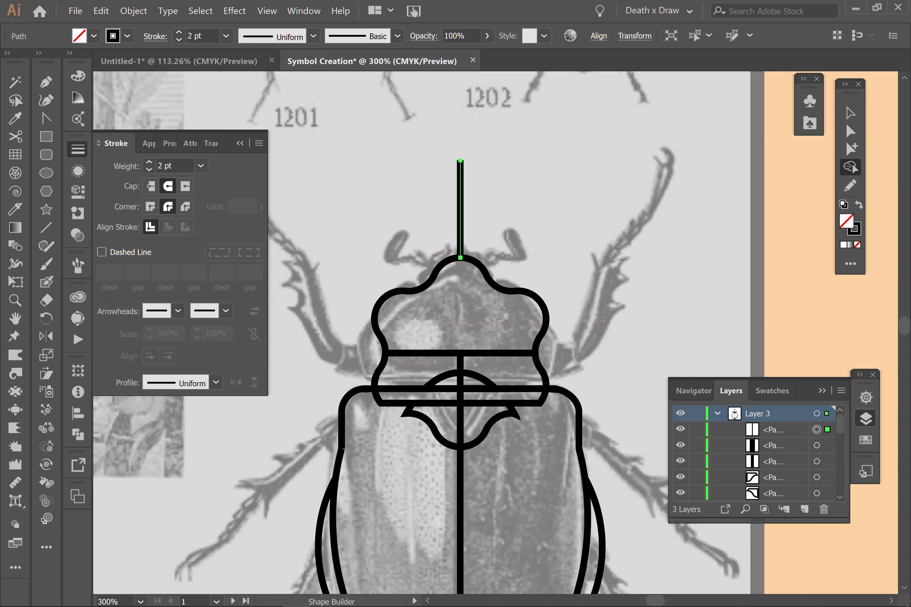
pyautogui.press('Delete')
pyautogui.hotkey('ctrl', '0')
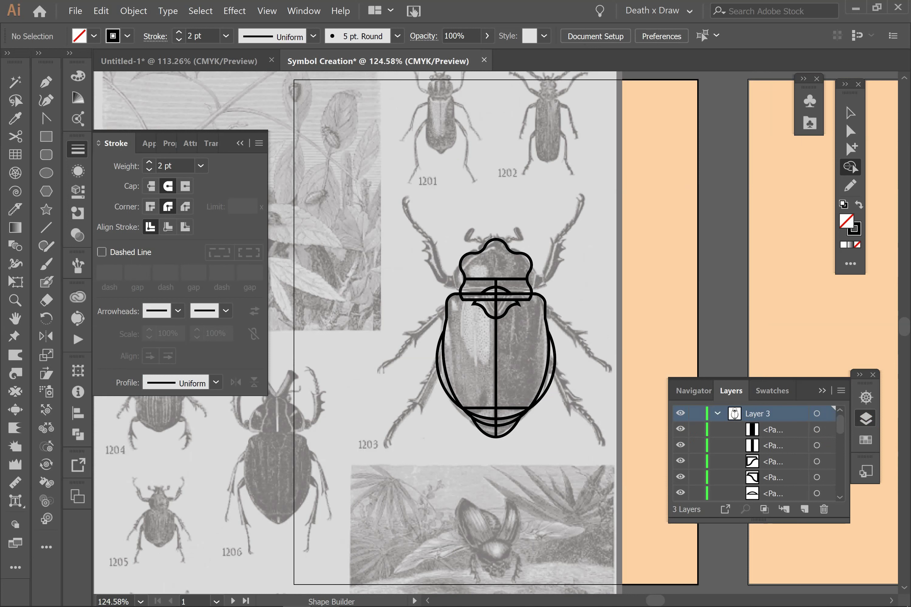
# - Lock Layer 3 and add a new Layer 4 on top
pyautogui.click(717, 414)
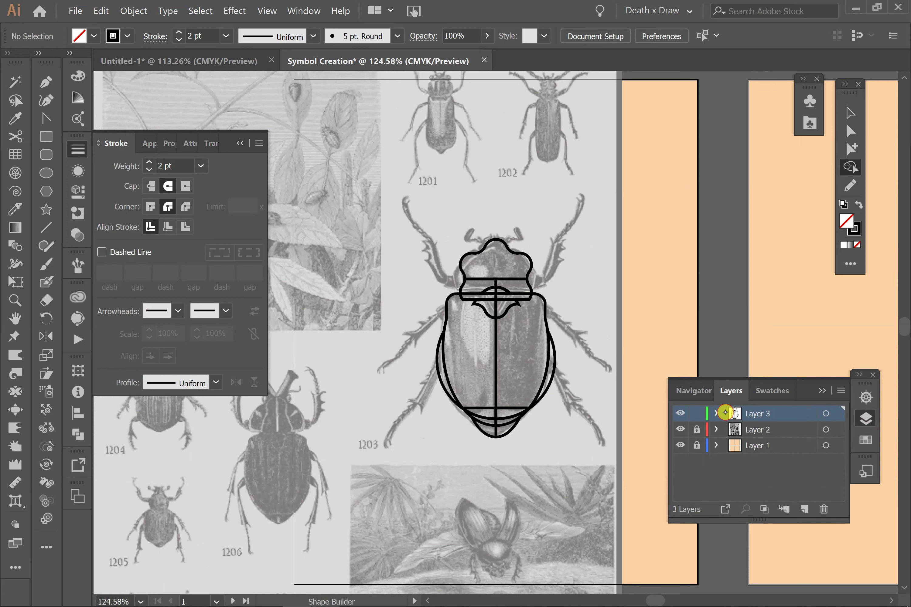
pyautogui.click(697, 413)
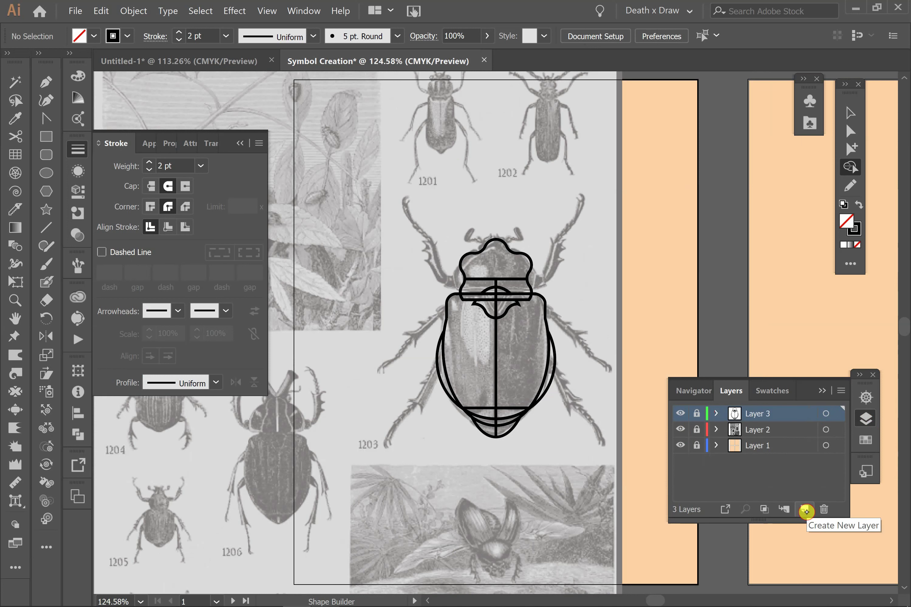
pyautogui.click(804, 509)
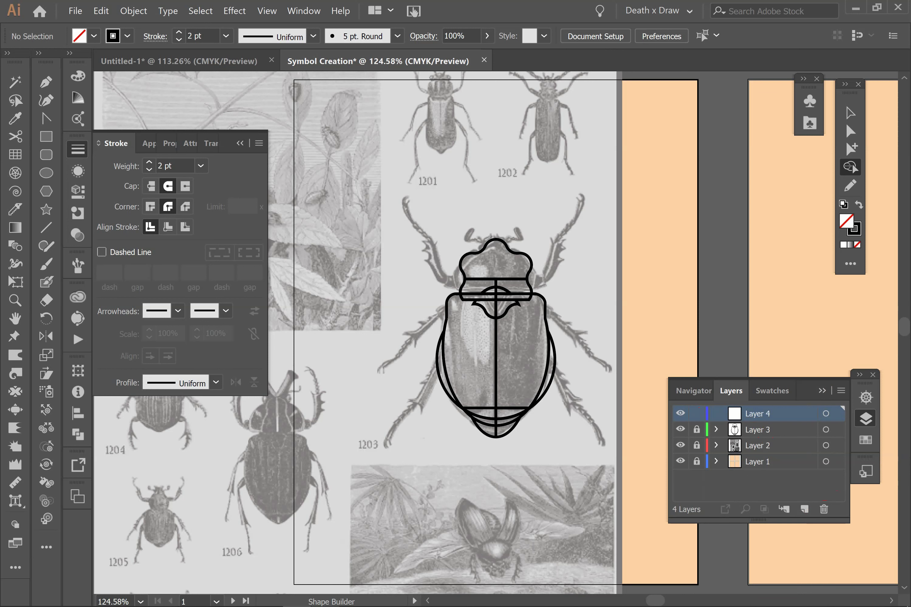
pyautogui.click(822, 391)
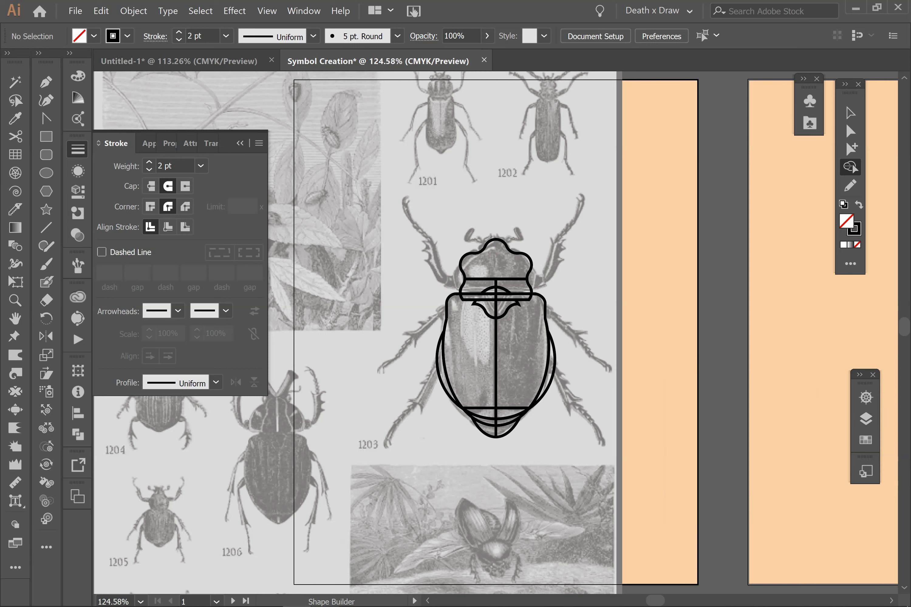
# - At 200% zoom, draw leg-joint ellipses along the beetle's right side and select all three
pyautogui.hotkey('ctrl', '=')
pyautogui.hotkey('ctrl', '=')
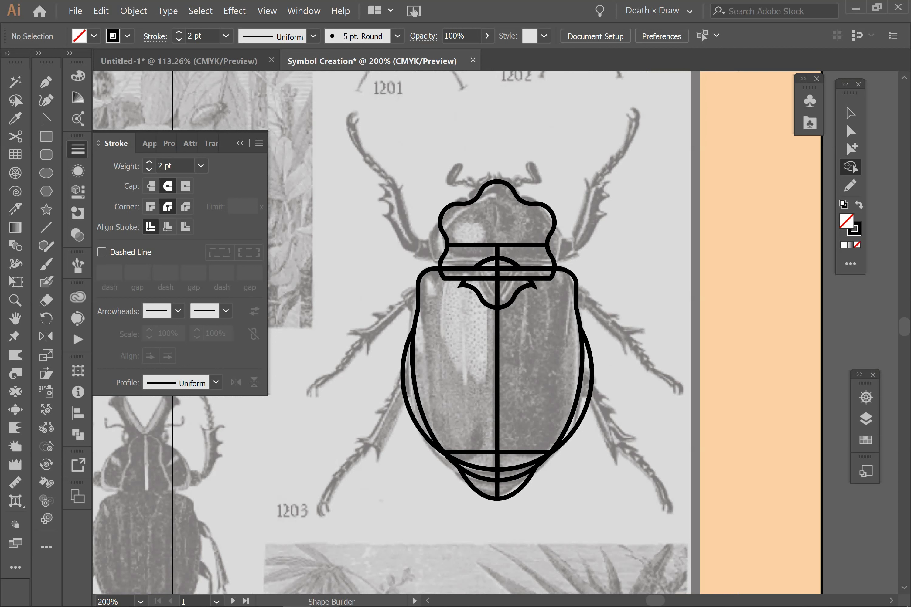
pyautogui.click(47, 172)
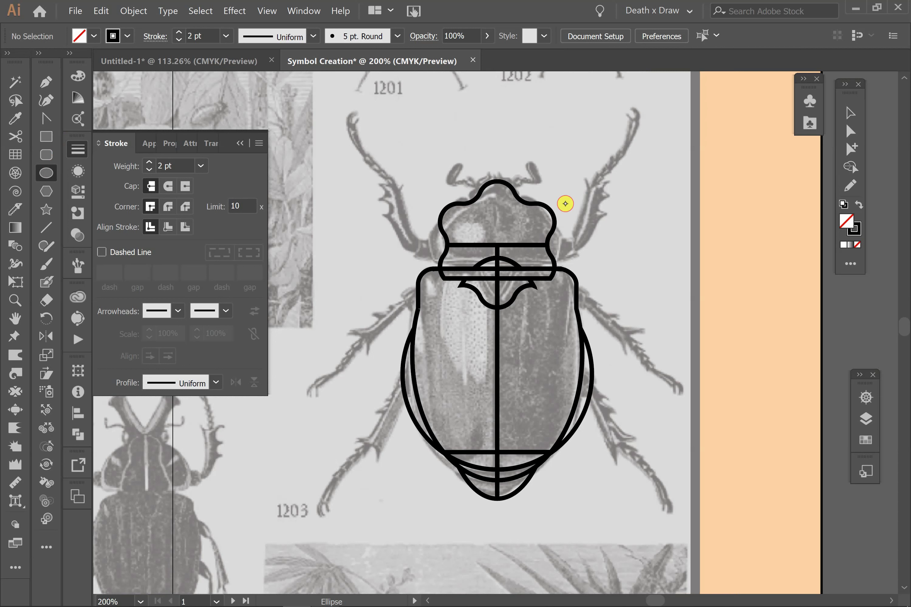
pyautogui.moveTo(546, 219); pyautogui.dragTo(592, 313)
pyautogui.hotkey('ctrl', 'z')
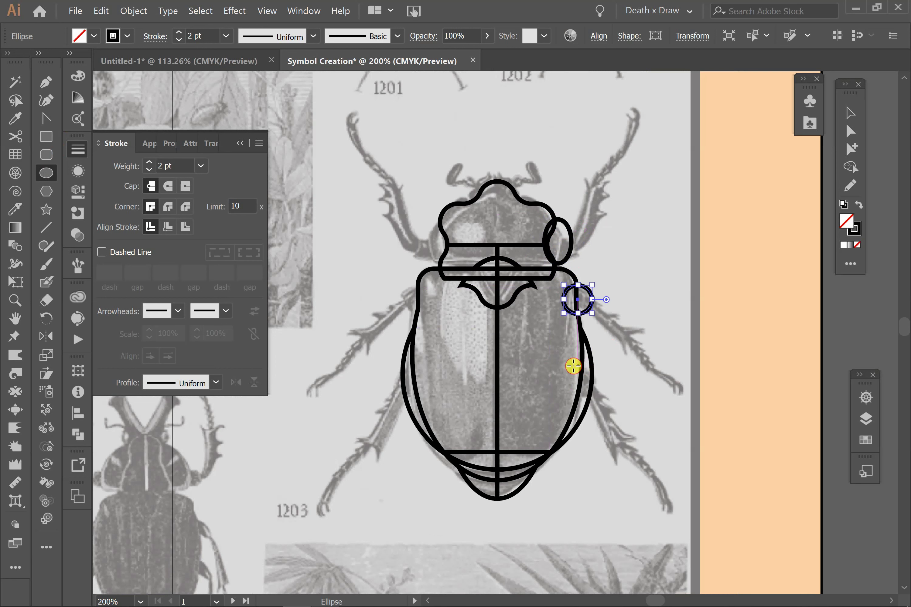
pyautogui.moveTo(567, 360); pyautogui.dragTo(603, 411)
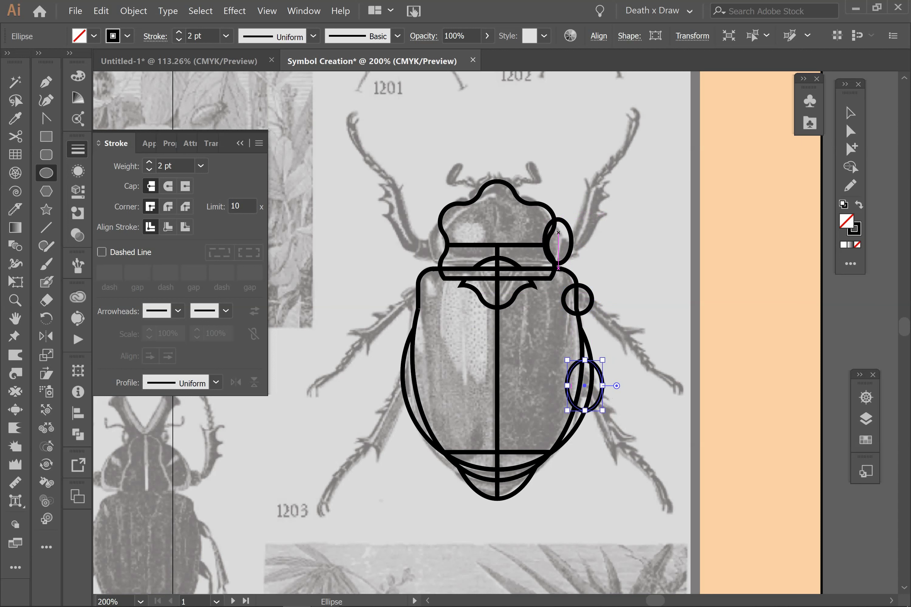
pyautogui.click(851, 113)
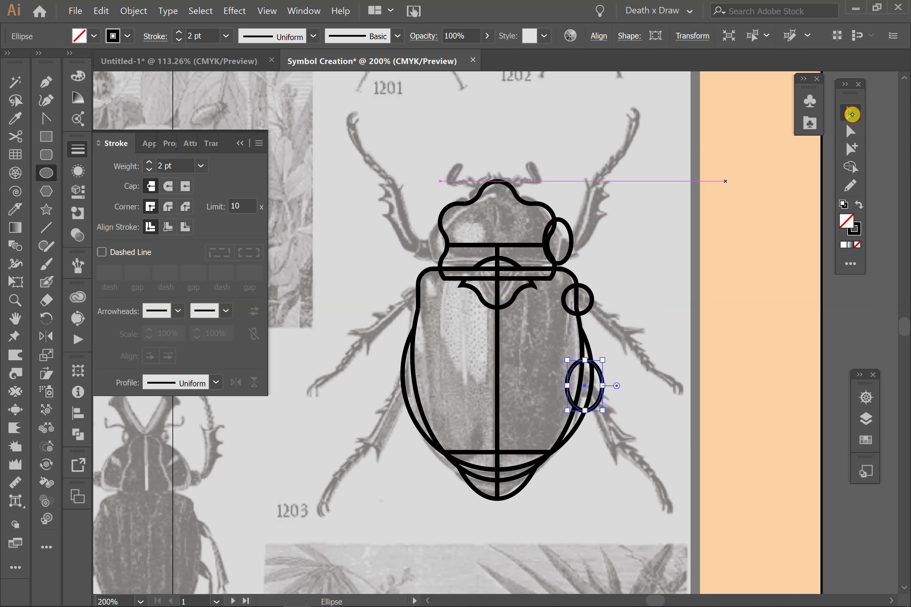
pyautogui.keyDown('shift'); pyautogui.click(591, 307); pyautogui.keyUp('shift')
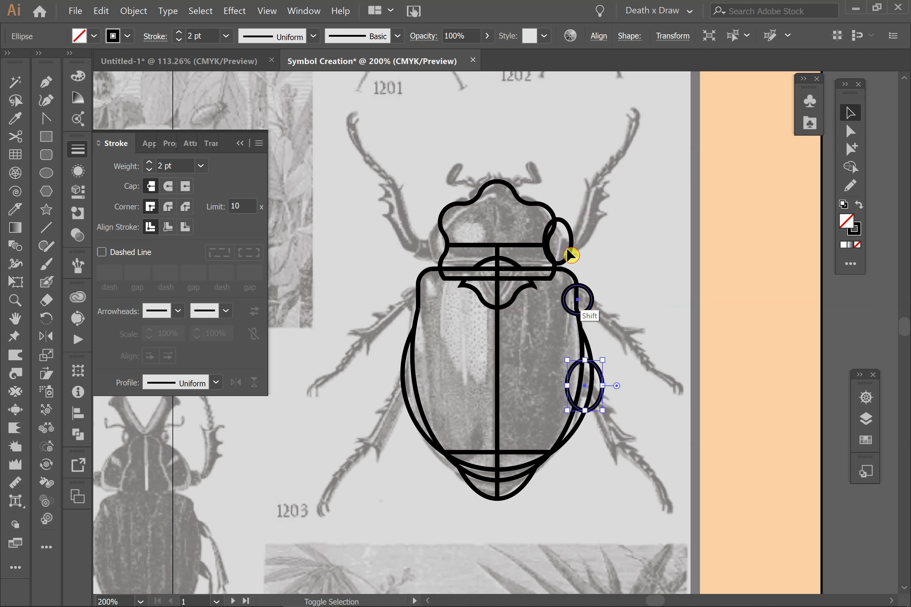
pyautogui.keyDown('shift'); pyautogui.click(572, 252); pyautogui.keyUp('shift')
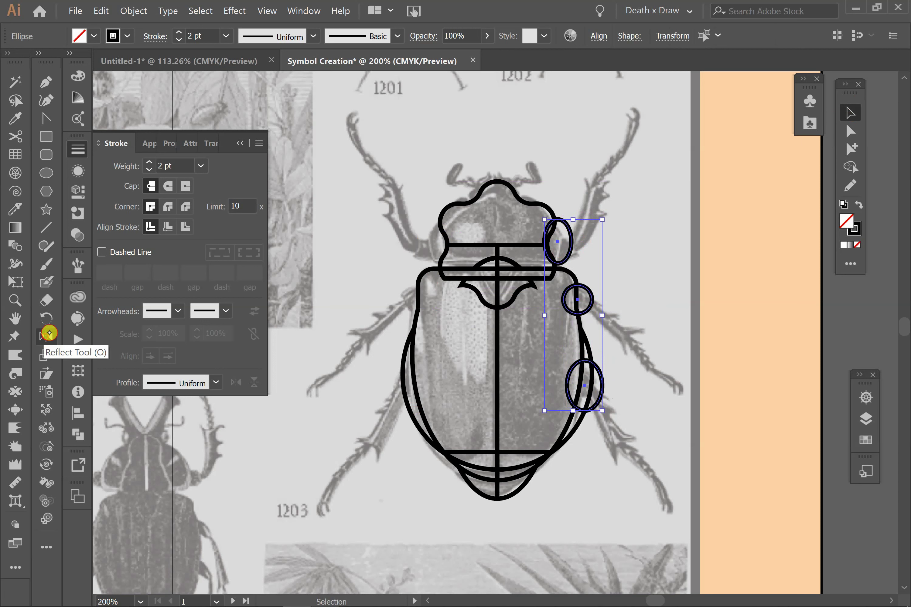
# - Reflect copies of the three ellipses across a vertical axis centred on the head crossbar
pyautogui.click(46, 337)
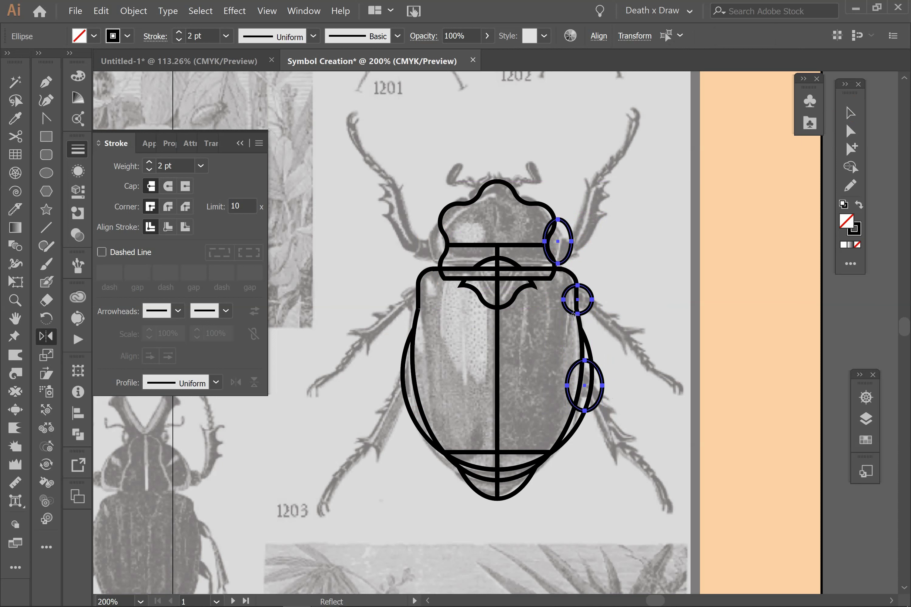
pyautogui.keyDown('alt'); pyautogui.click(497, 246); pyautogui.keyUp('alt')
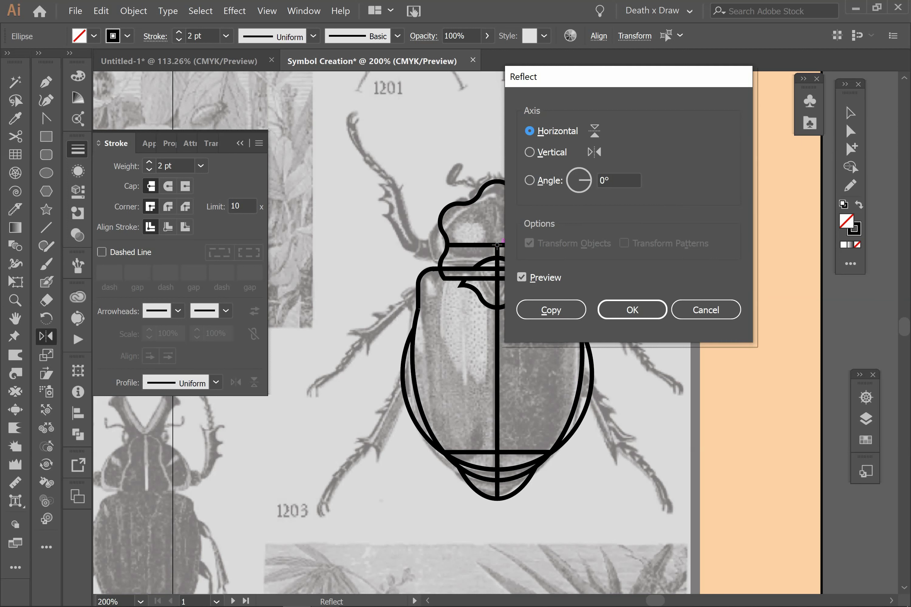
pyautogui.click(530, 152)
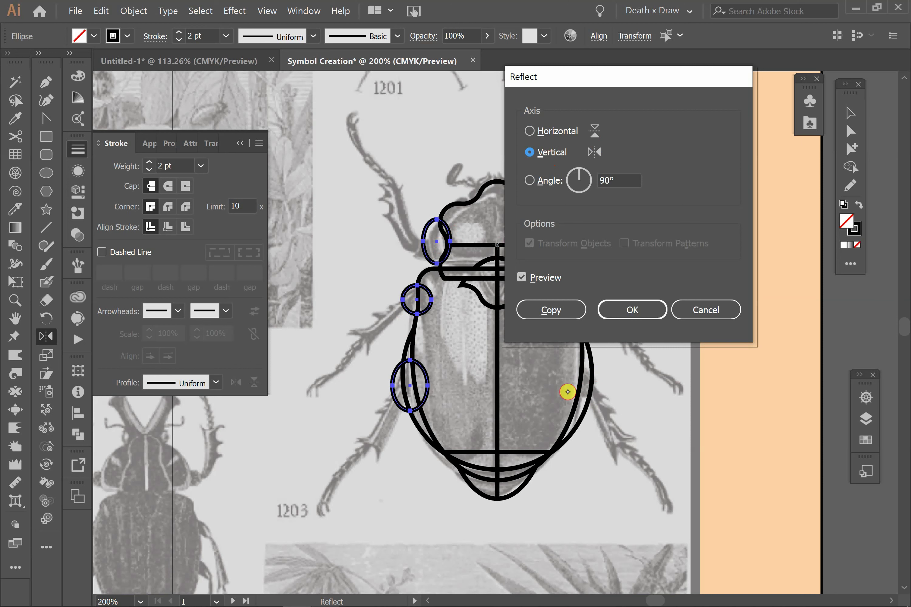
pyautogui.click(552, 311)
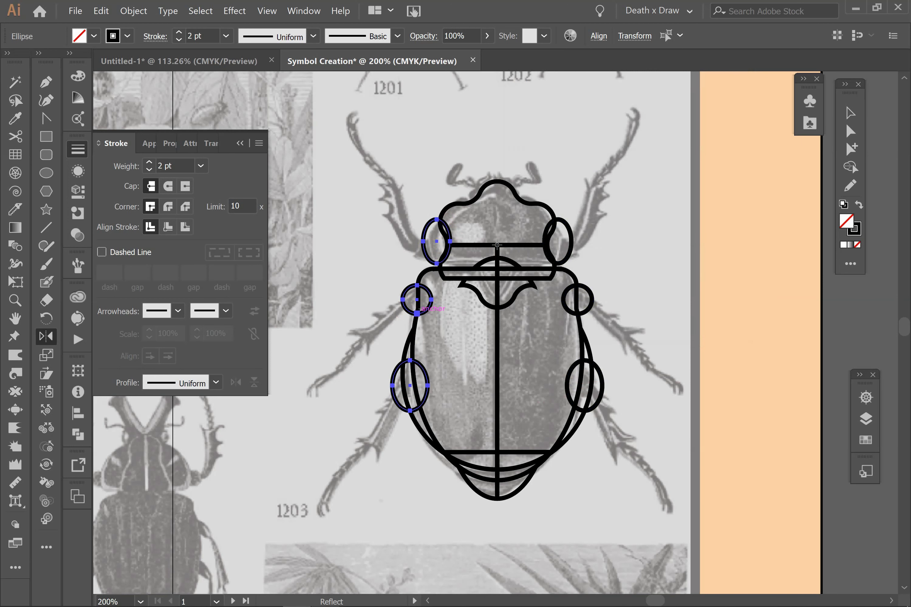
pyautogui.hotkey('ctrl', '=')
pyautogui.hotkey('ctrl', '=')
pyautogui.hotkey('shift', 'm')
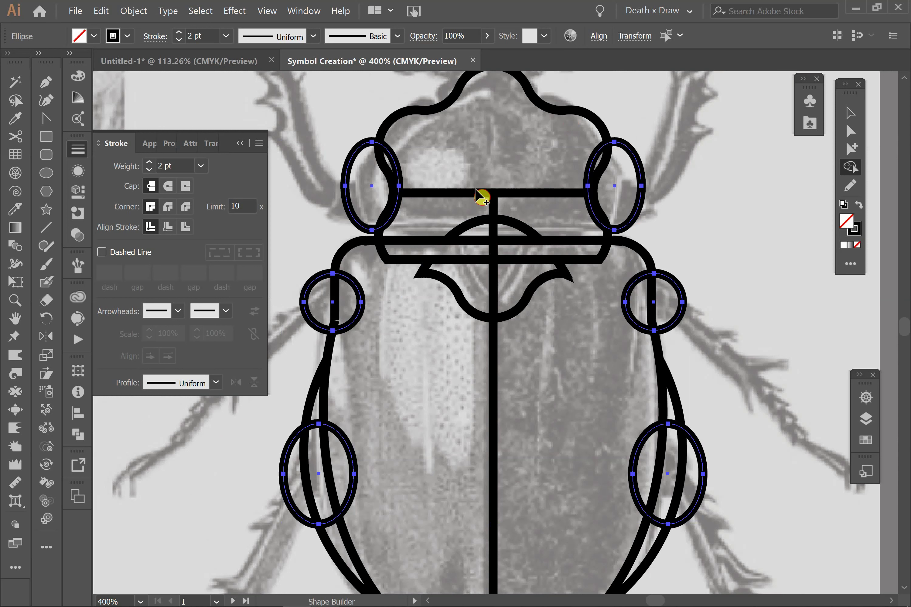
# - Unlock Layer 3 and marquee-select all of the beetle's outline paths
pyautogui.click(866, 418)
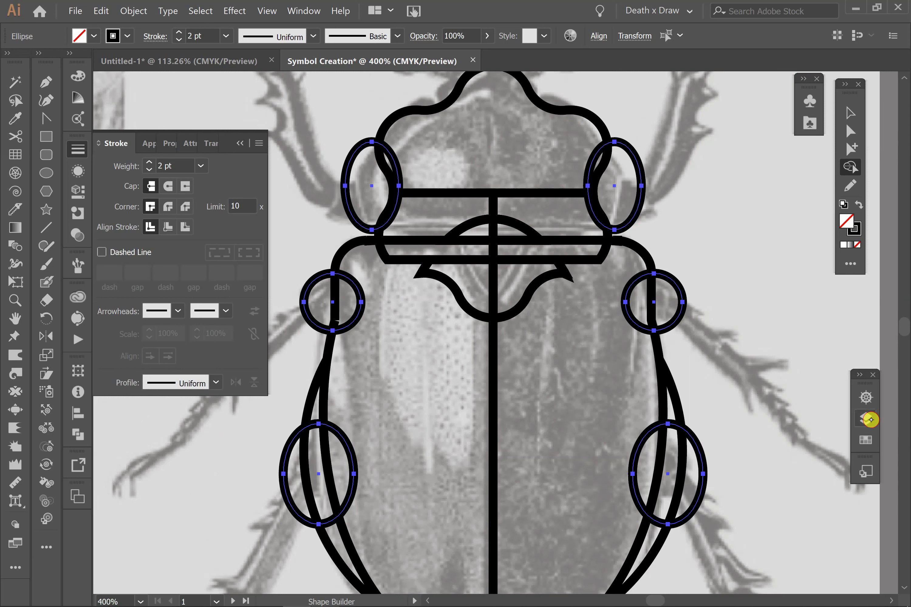
pyautogui.click(696, 429)
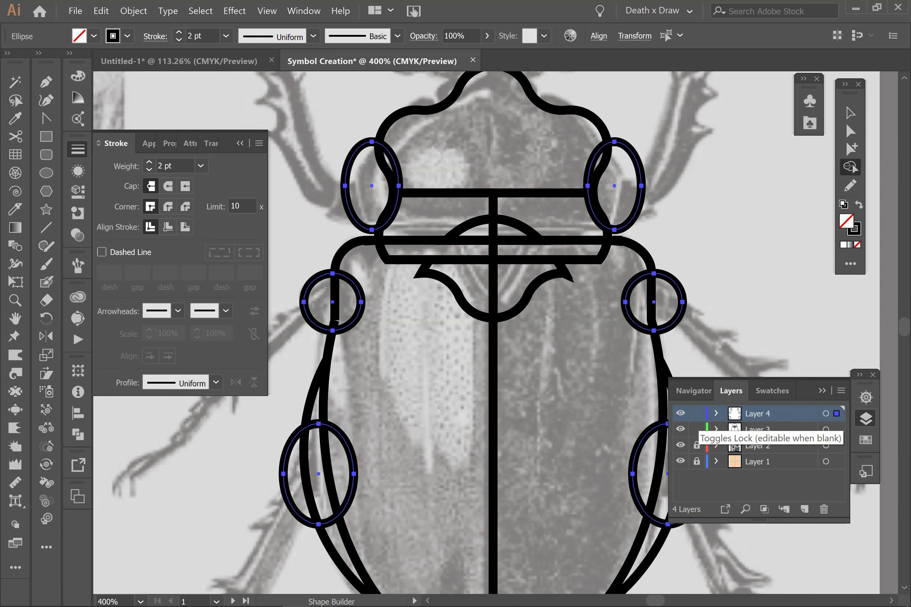
pyautogui.click(849, 113)
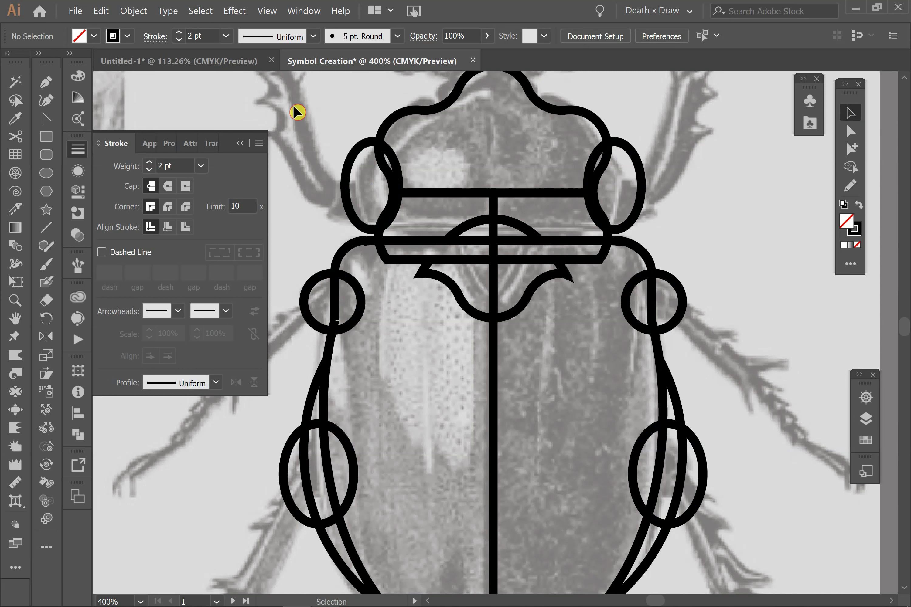
pyautogui.moveTo(279, 98); pyautogui.dragTo(715, 559)
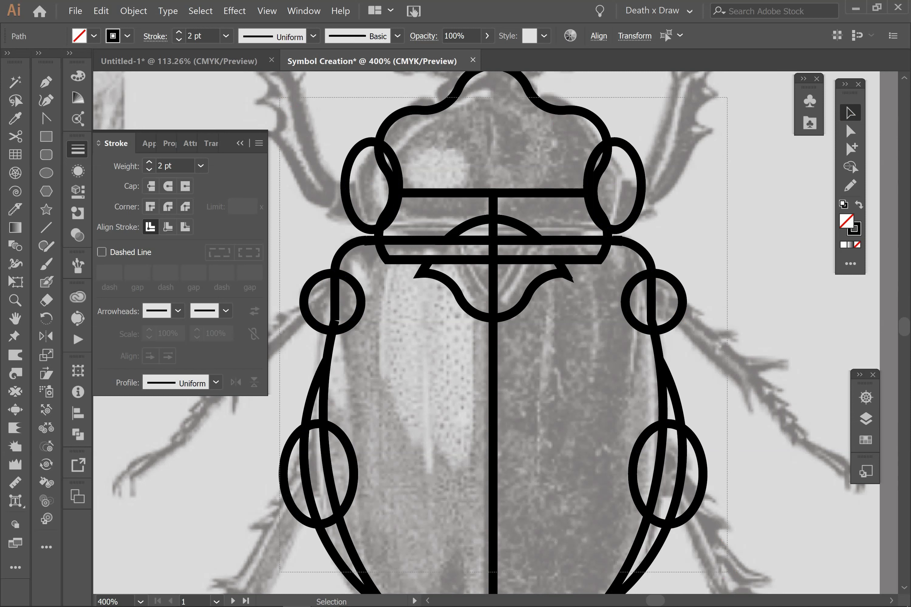
pyautogui.click(849, 168)
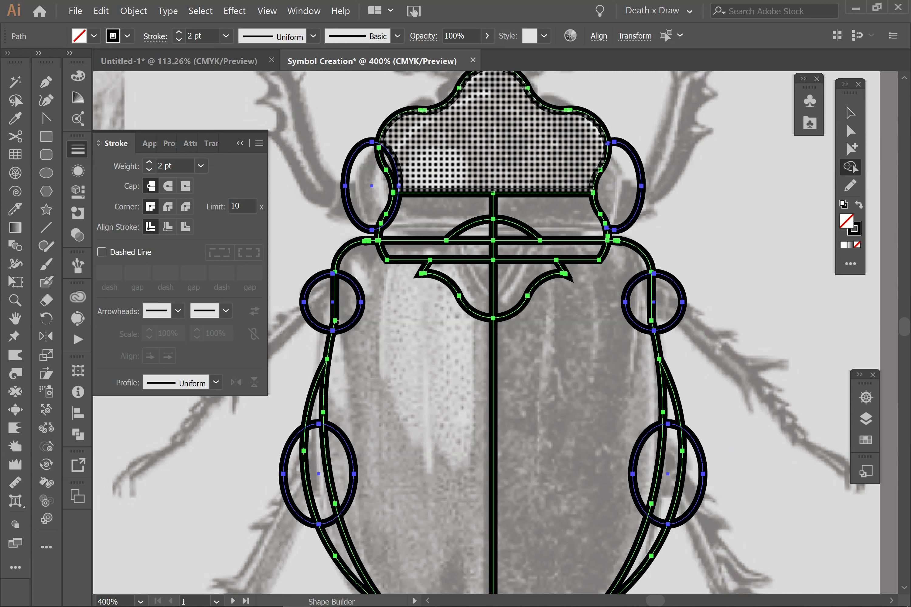
# - Merge the head, body and ellipse regions, delete the inner arcs, then relock Layer 3
pyautogui.moveTo(411, 137); pyautogui.dragTo(399, 169)
pyautogui.moveTo(420, 220); pyautogui.dragTo(395, 211)
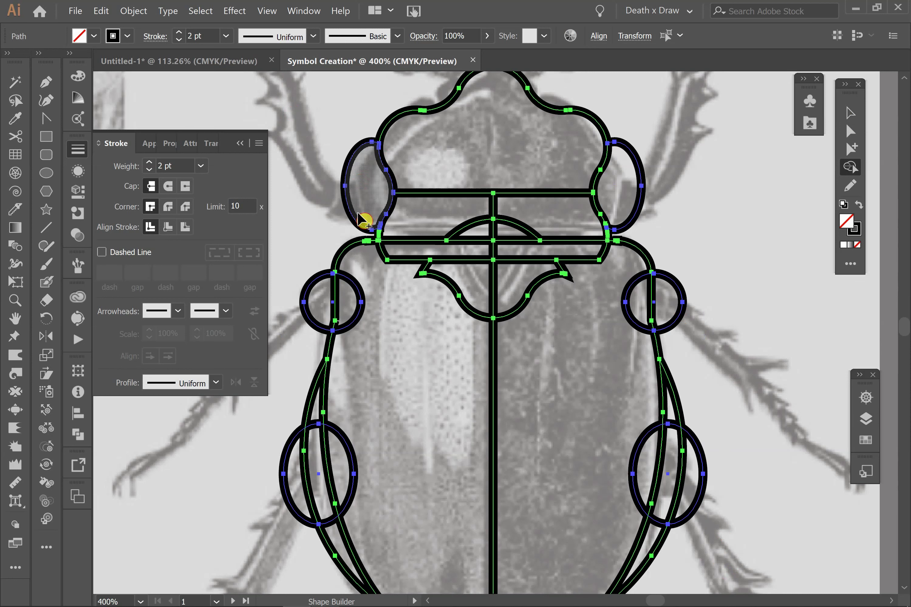
pyautogui.click(365, 218)
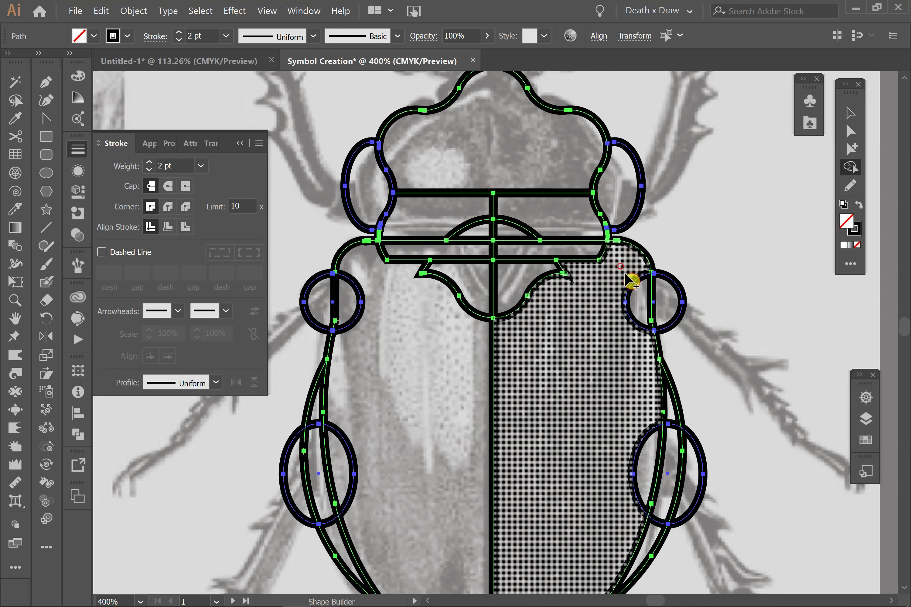
pyautogui.click(641, 306)
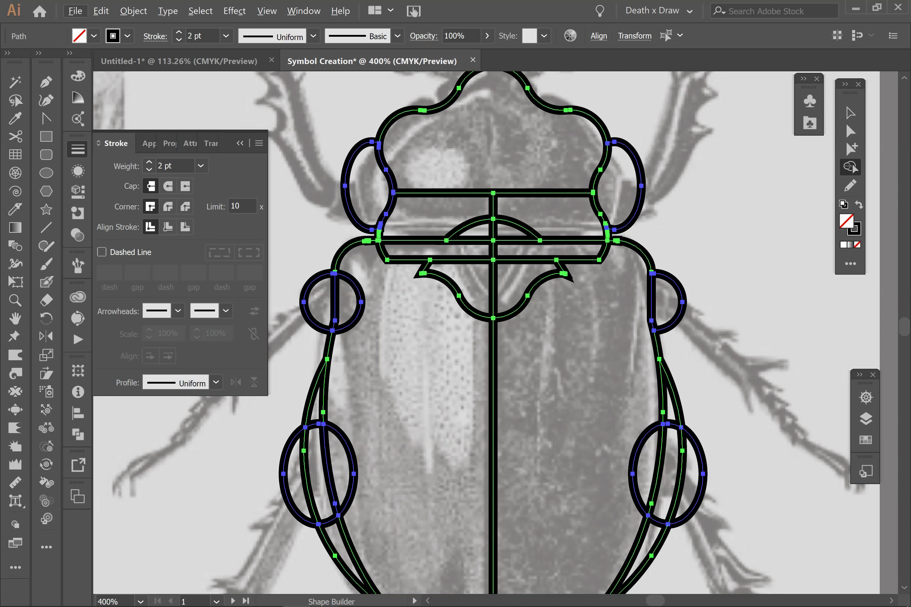
pyautogui.keyDown('alt'); pyautogui.click(357, 471); pyautogui.keyUp('alt')
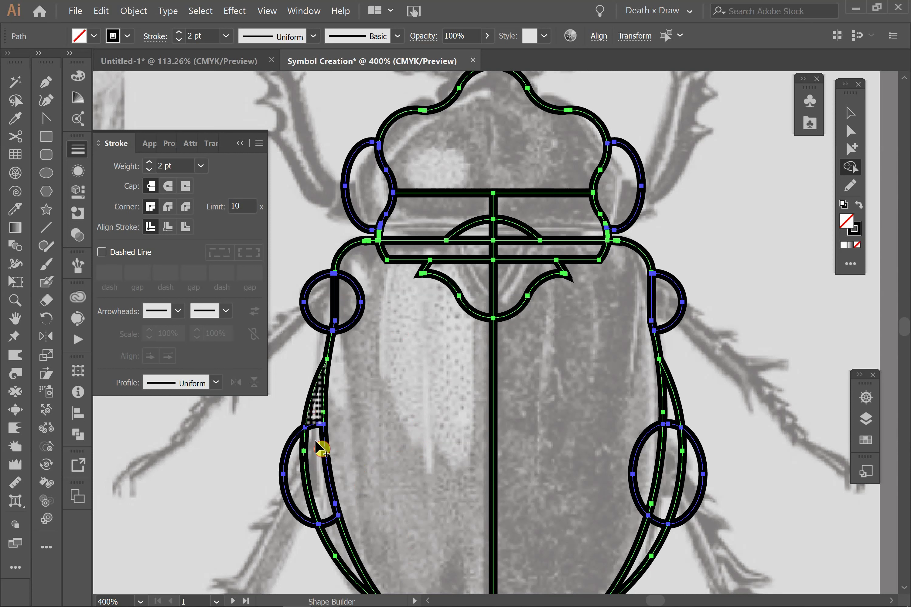
pyautogui.moveTo(316, 443)
pyautogui.mouseDown()
pyautogui.moveTo(331, 514)
pyautogui.moveTo(366, 593)
pyautogui.mouseUp()
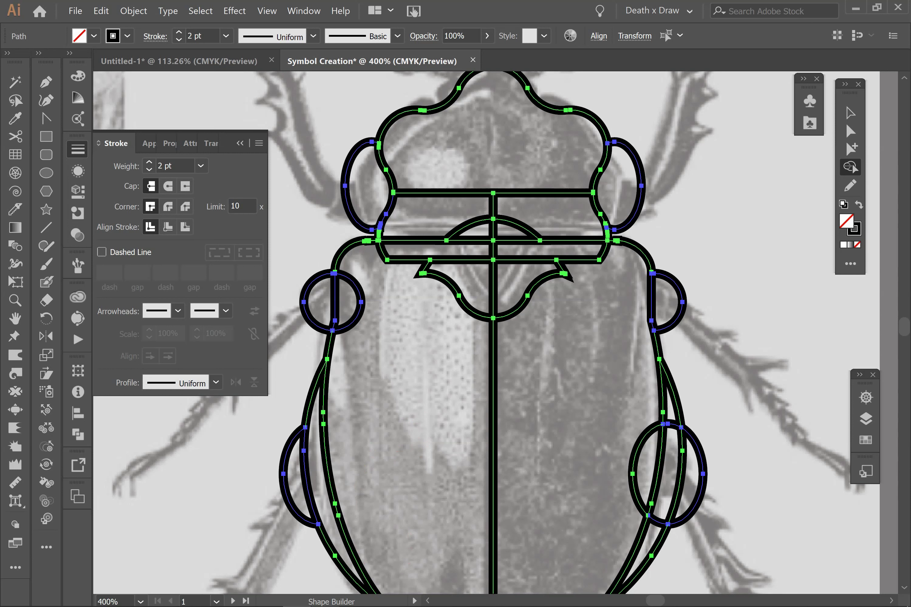
pyautogui.moveTo(638, 407); pyautogui.dragTo(653, 473)
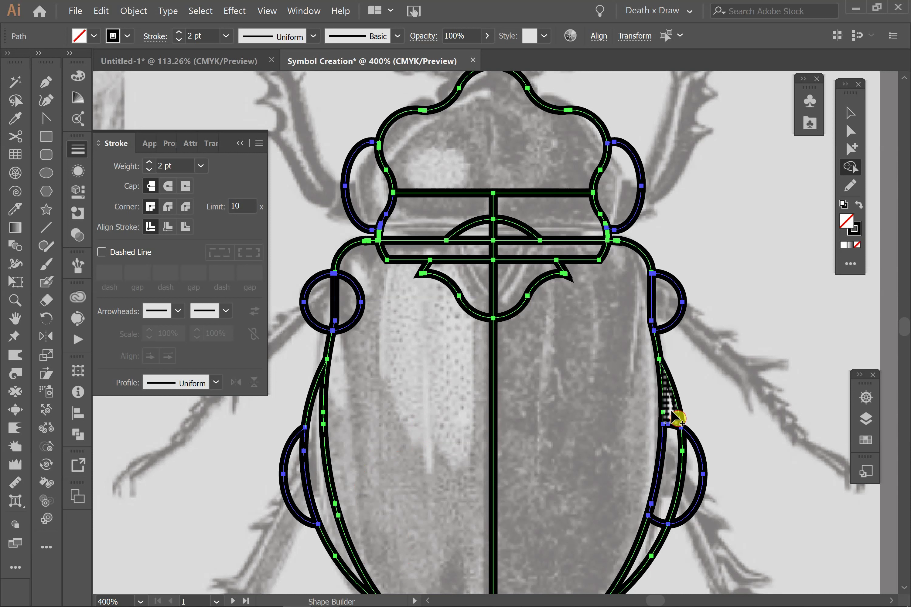
pyautogui.moveTo(674, 417)
pyautogui.mouseDown()
pyautogui.moveTo(677, 490)
pyautogui.moveTo(627, 585)
pyautogui.mouseUp()
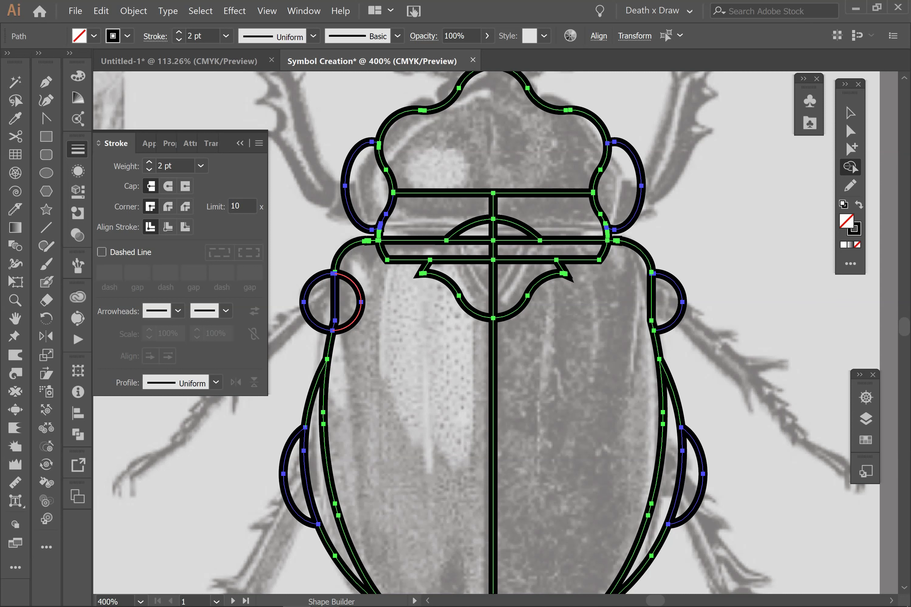
pyautogui.keyDown('alt'); pyautogui.click(361, 302); pyautogui.keyUp('alt')
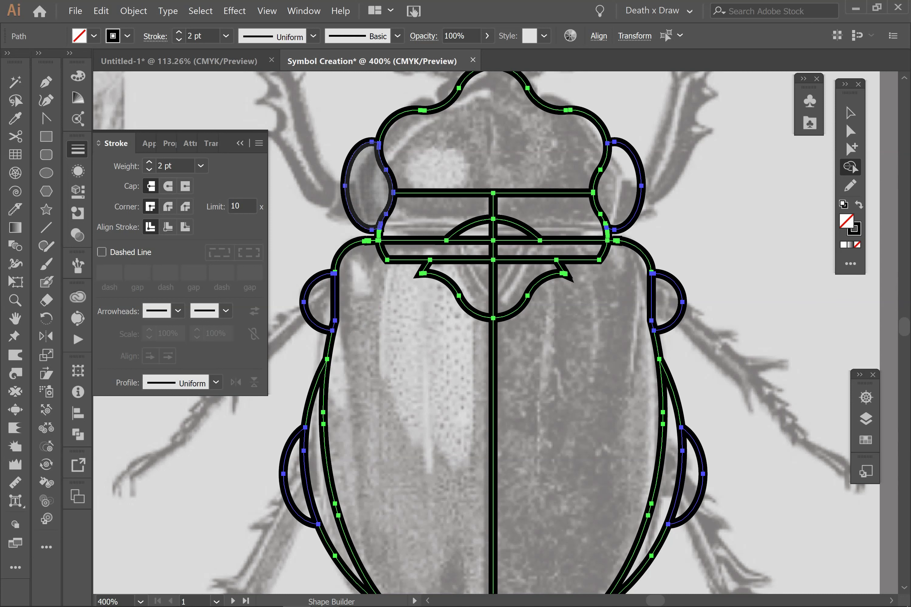
pyautogui.click(865, 418)
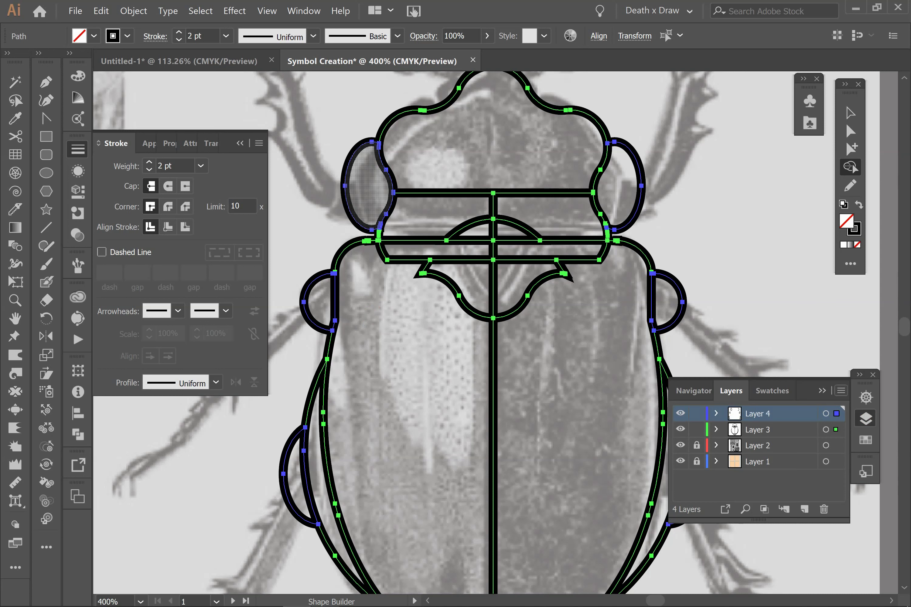
pyautogui.click(696, 430)
# - Lock Layer 4 and frame the reference's right antenna, ready to draw with the Pencil
pyautogui.click(697, 414)
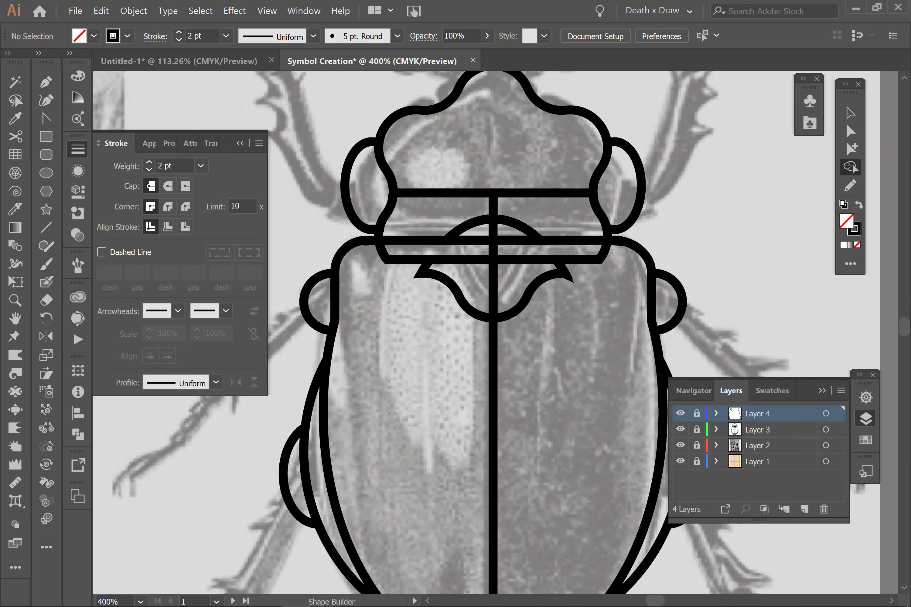
pyautogui.hotkey('ctrl', '-')
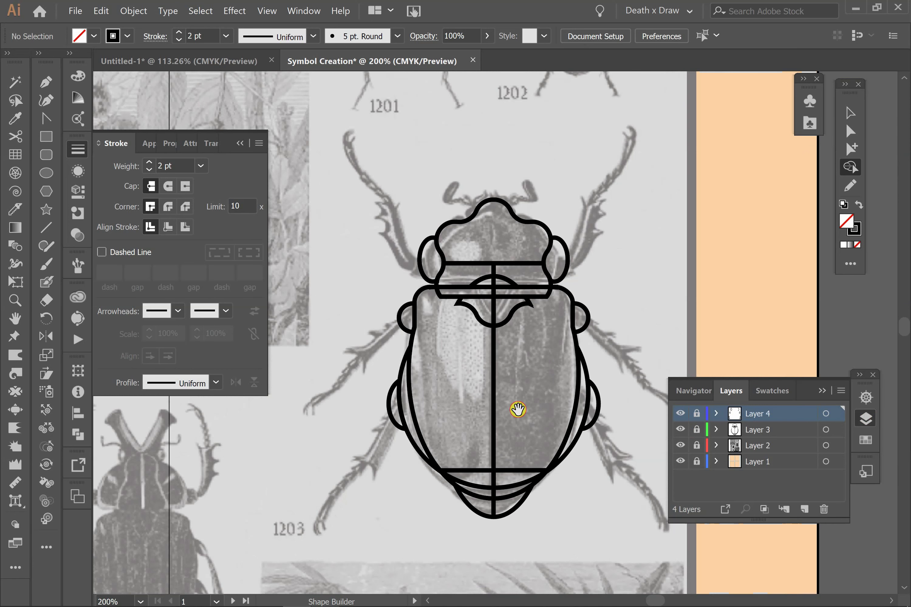
pyautogui.moveTo(512, 406); pyautogui.dragTo(369, 485)
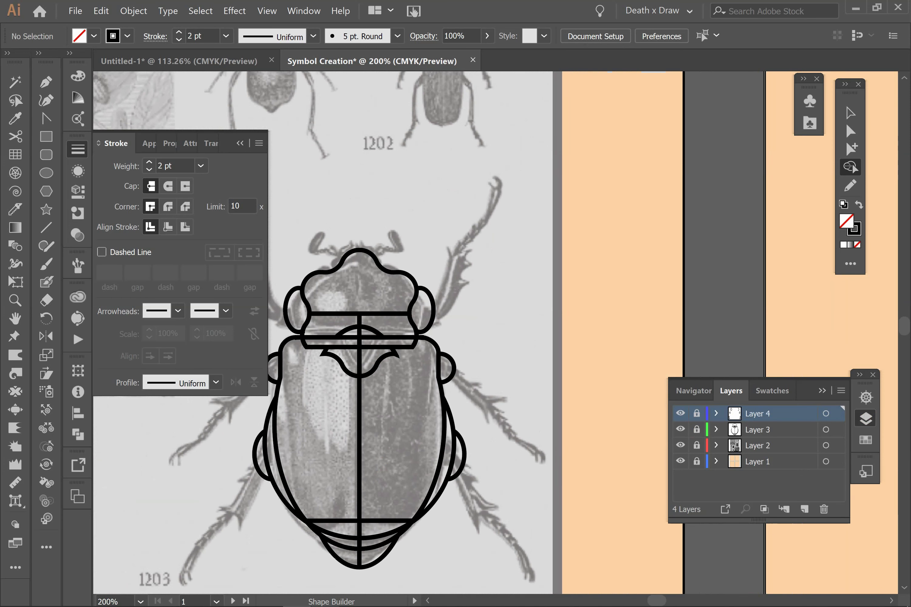
pyautogui.hotkey('ctrl', '=')
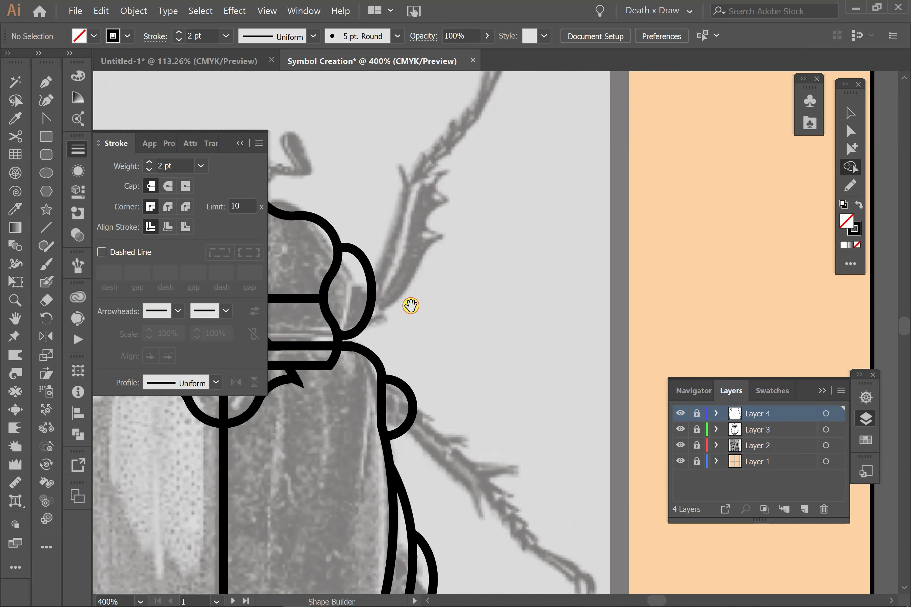
pyautogui.moveTo(448, 380); pyautogui.dragTo(466, 447)
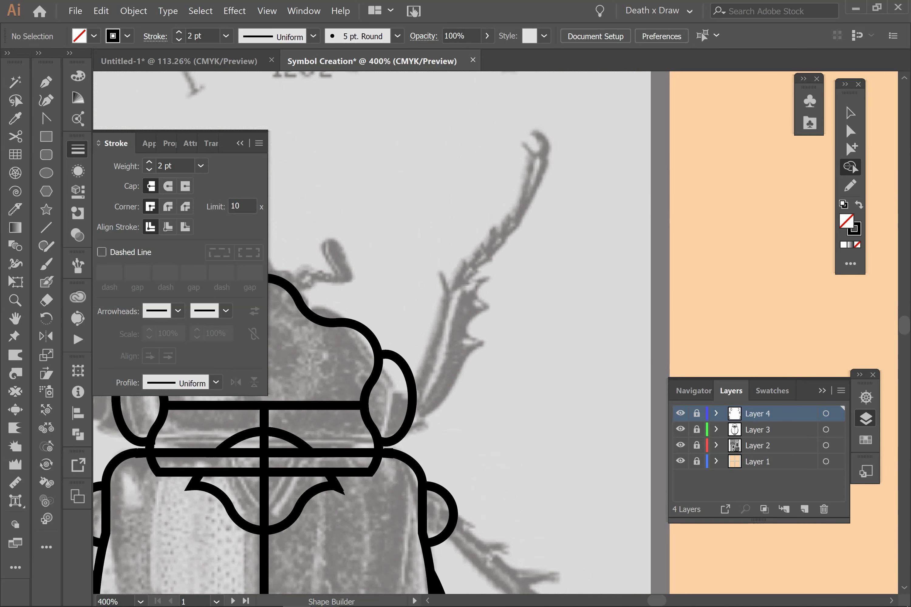
pyautogui.press('n')
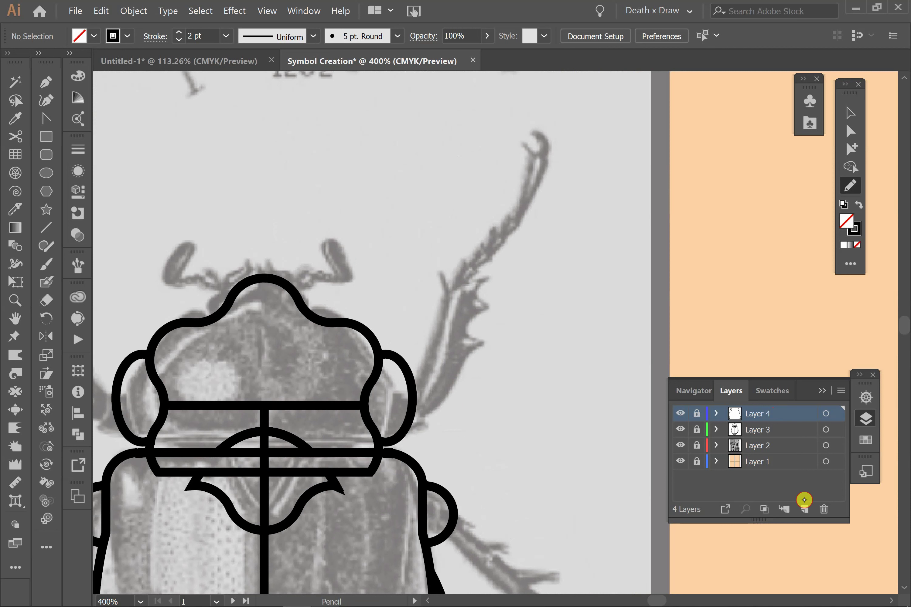
# - Create Layer 5 at the top of the layer stack
pyautogui.click(806, 509)
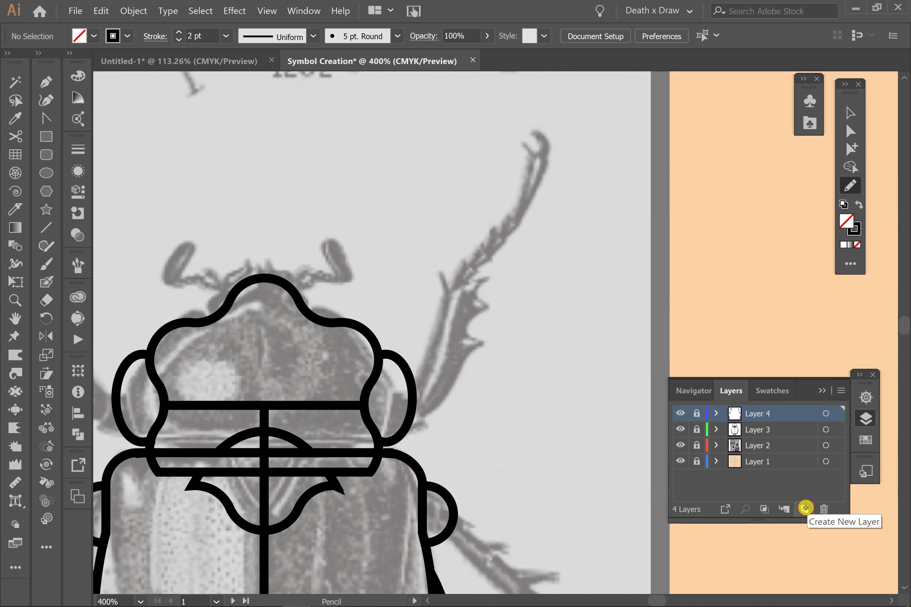
pyautogui.click(805, 508)
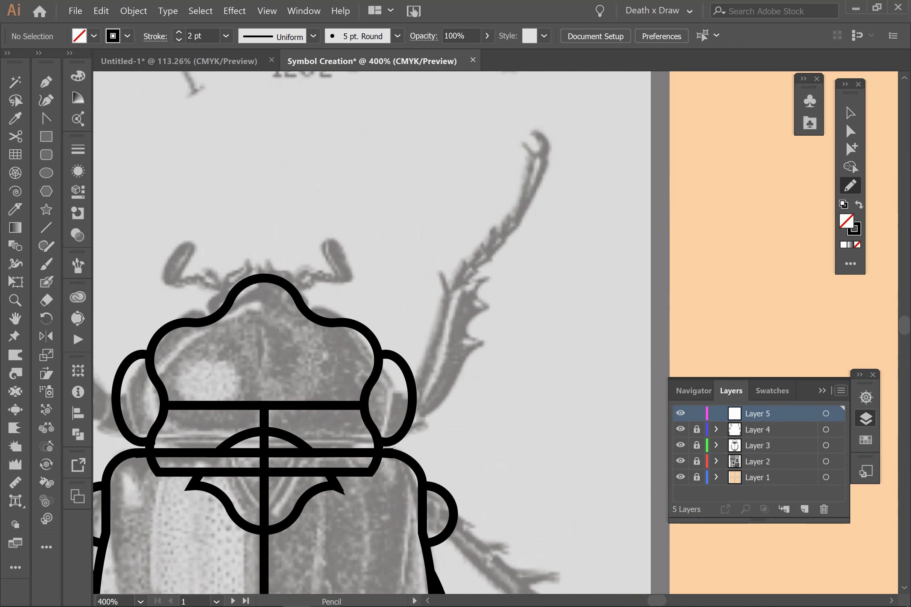
pyautogui.click(850, 185)
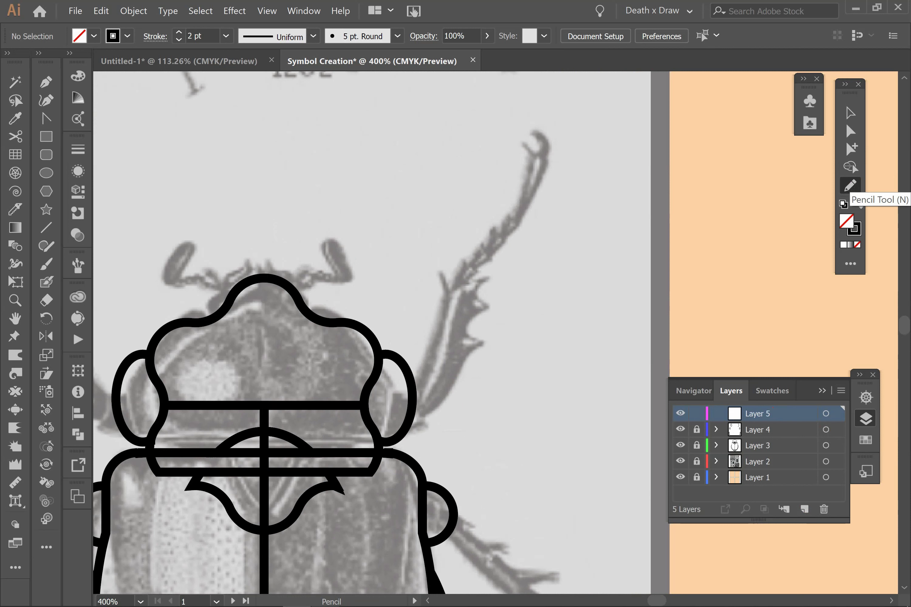
pyautogui.click(849, 183)
# - Draw trial pencil strokes above the beetle, then remove them again
pyautogui.moveTo(381, 173)
pyautogui.mouseDown()
pyautogui.moveTo(559, 165)
pyautogui.moveTo(620, 179)
pyautogui.mouseUp()
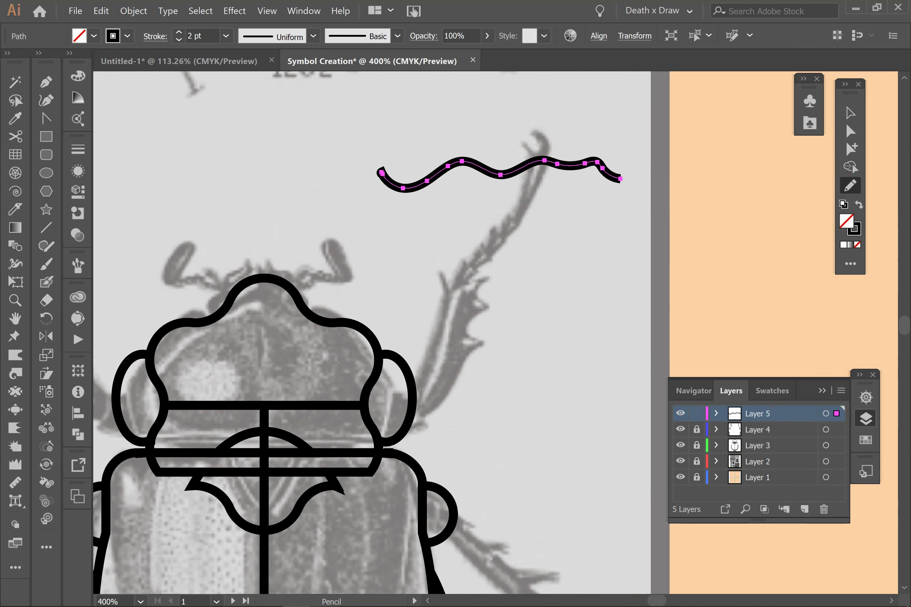
pyautogui.click(382, 174)
pyautogui.click(383, 173)
pyautogui.moveTo(382, 174)
pyautogui.mouseDown()
pyautogui.moveTo(411, 147)
pyautogui.moveTo(511, 118)
pyautogui.moveTo(619, 155)
pyautogui.moveTo(620, 177)
pyautogui.mouseUp()
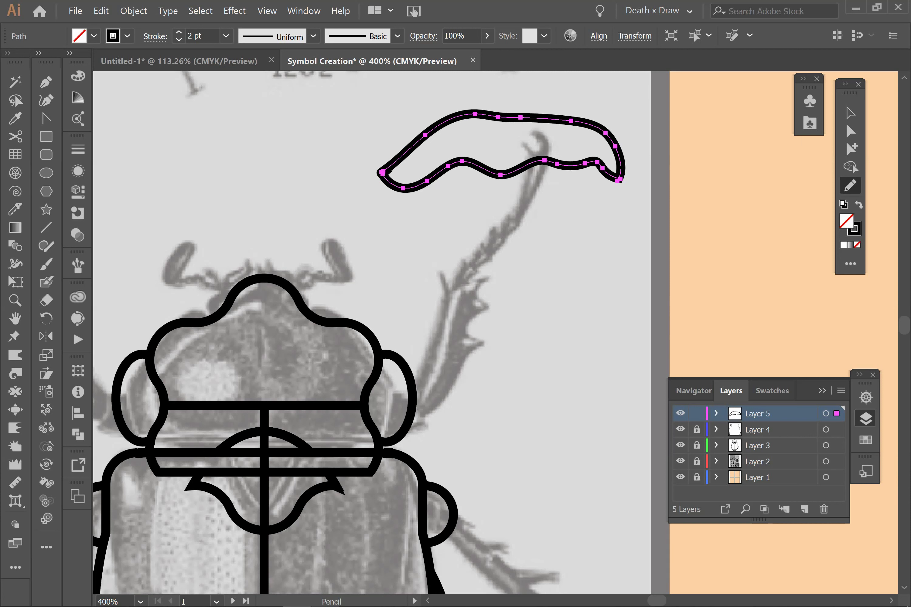
pyautogui.press('Delete')
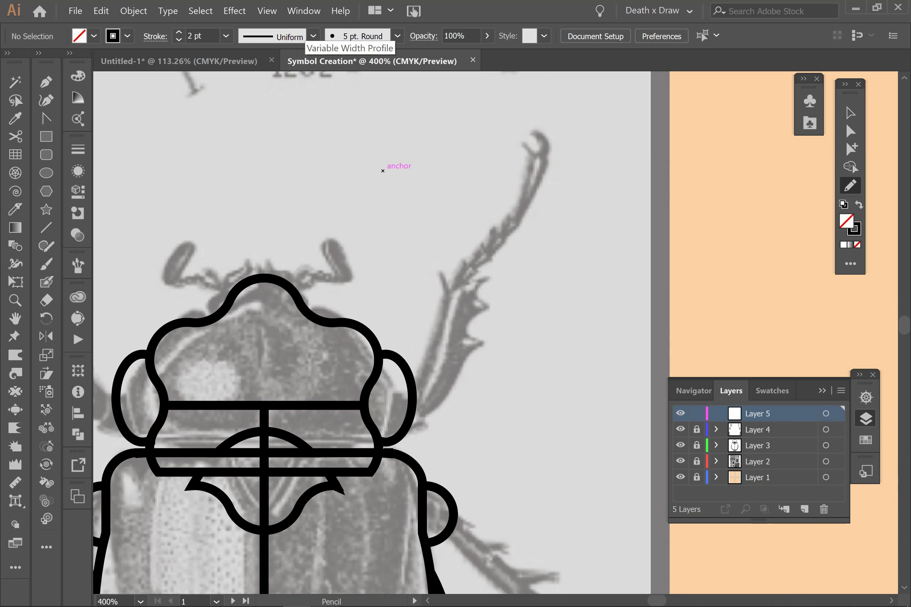
pyautogui.hotkey('ctrl', 'z')
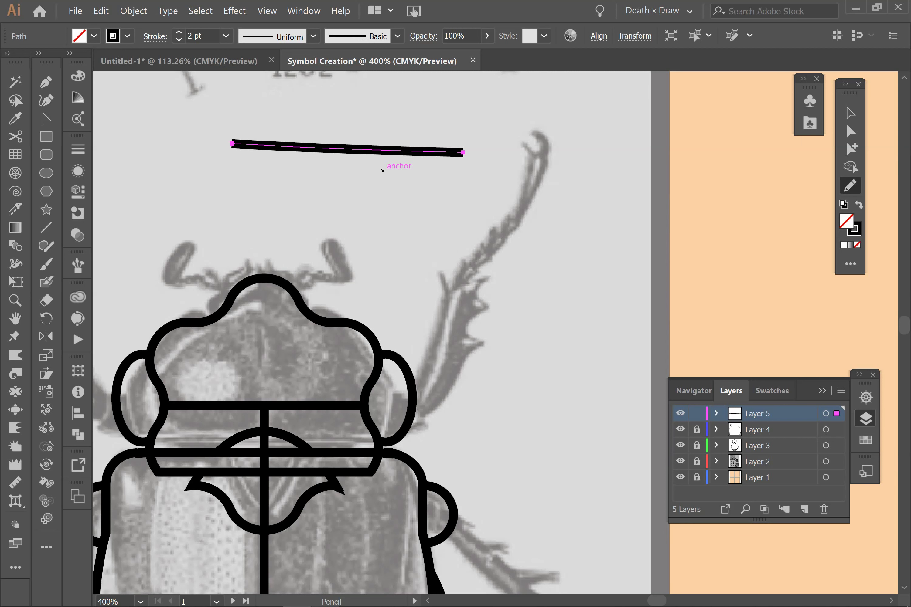
pyautogui.click(232, 143)
pyautogui.hotkey('ctrl', 'z')
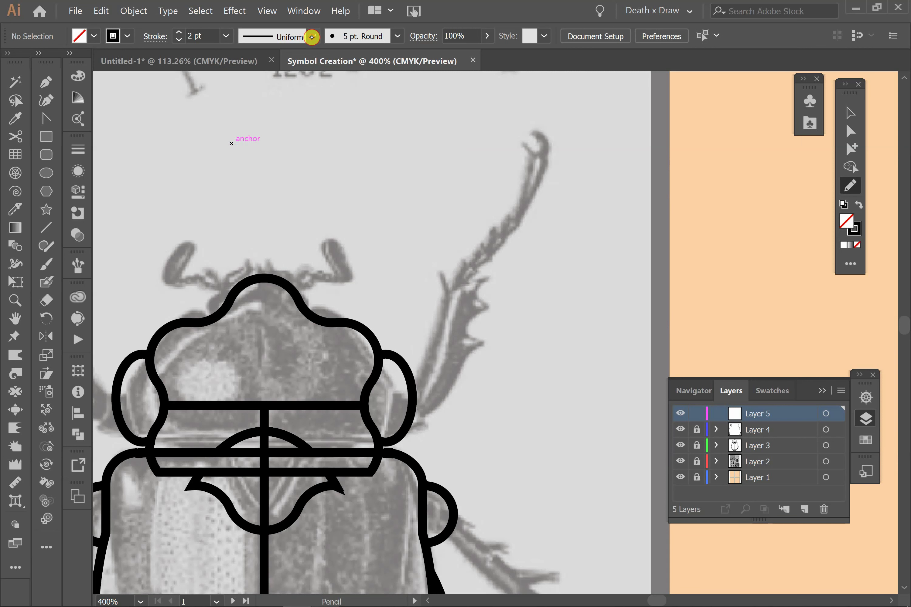
# - Choose Width Profile 2 and pencil the lower right antenna along the reference
pyautogui.click(273, 40)
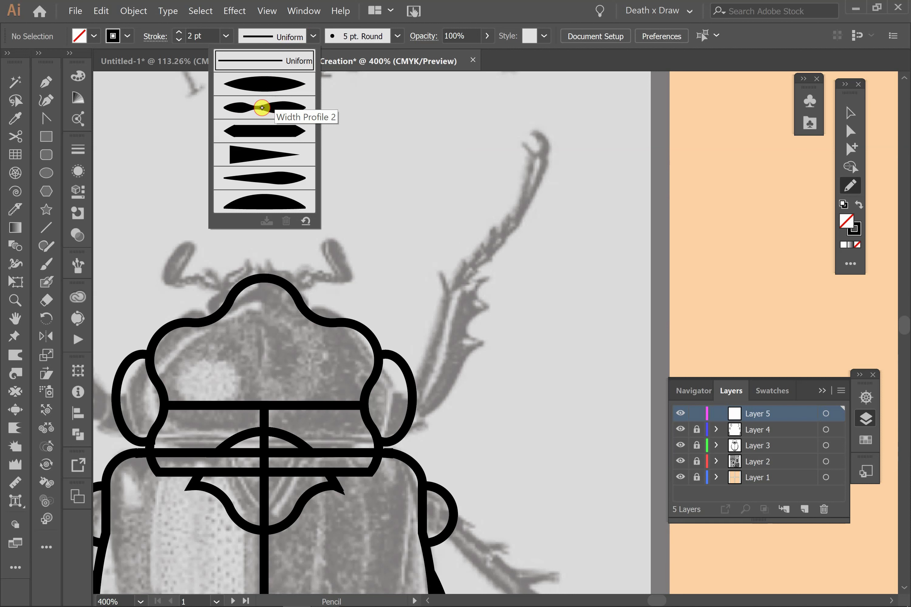
pyautogui.click(239, 103)
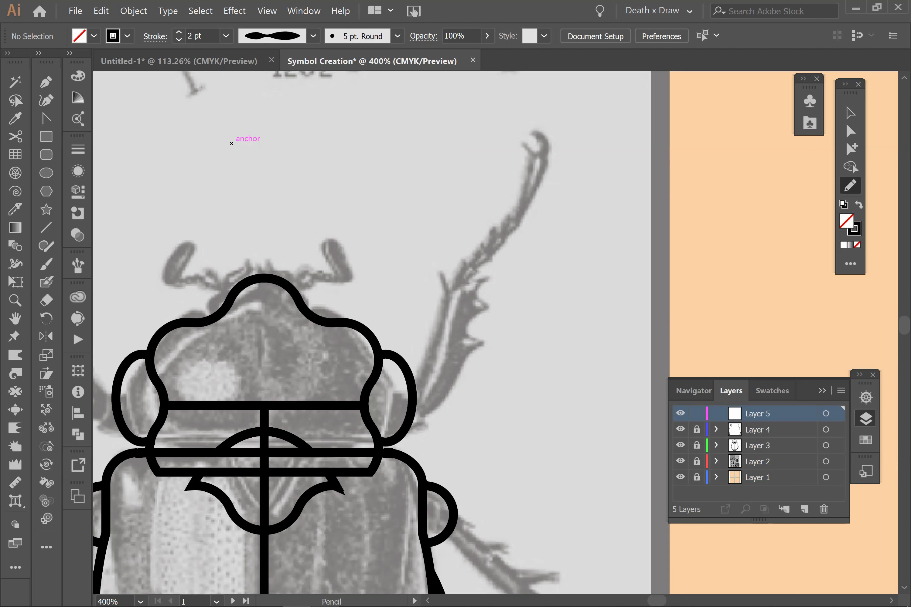
pyautogui.moveTo(411, 417)
pyautogui.mouseDown()
pyautogui.moveTo(452, 350)
pyautogui.moveTo(453, 290)
pyautogui.mouseUp()
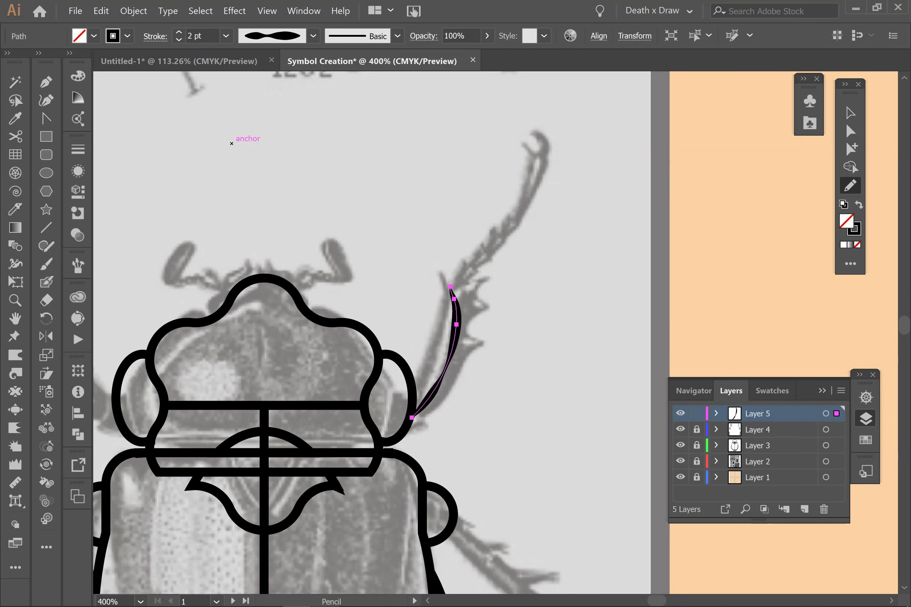
# - Raise the antenna stroke's weight to 8 pt
pyautogui.click(179, 33)
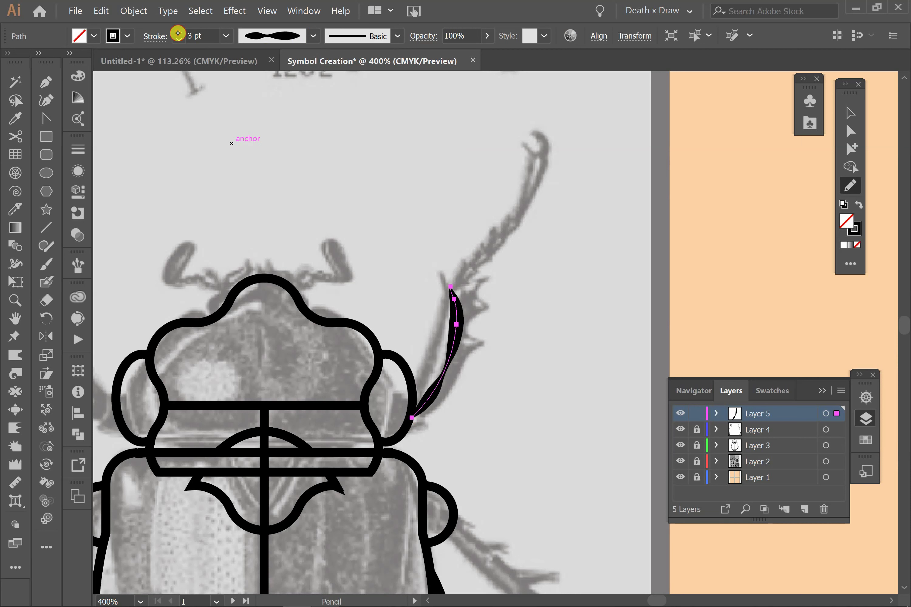
pyautogui.click(179, 32)
pyautogui.click(178, 32)
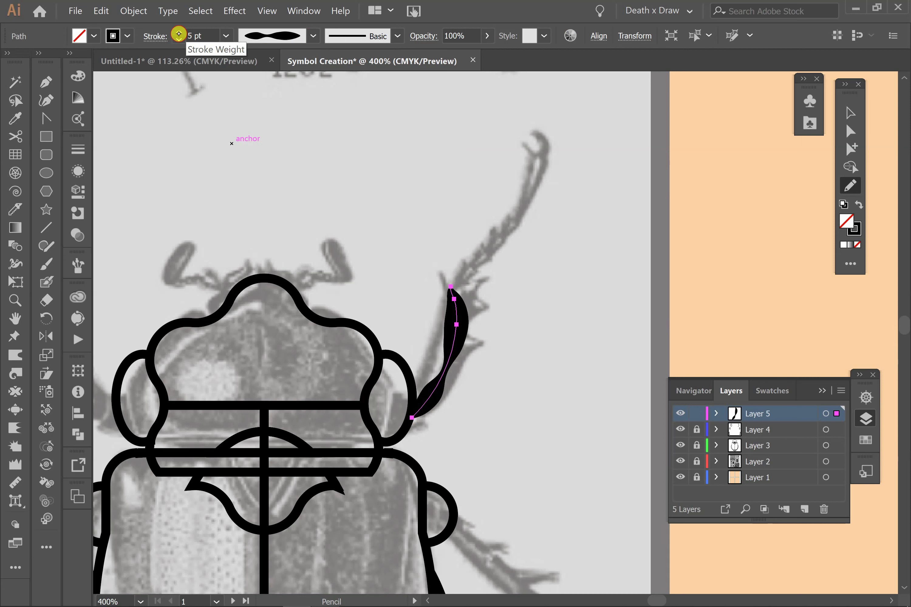
pyautogui.click(179, 32)
pyautogui.click(181, 31)
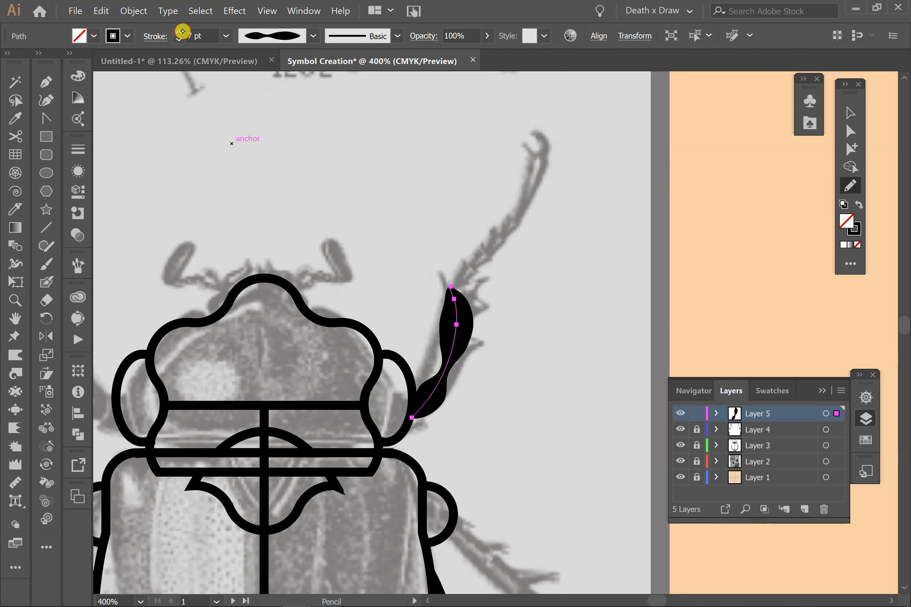
pyautogui.click(182, 31)
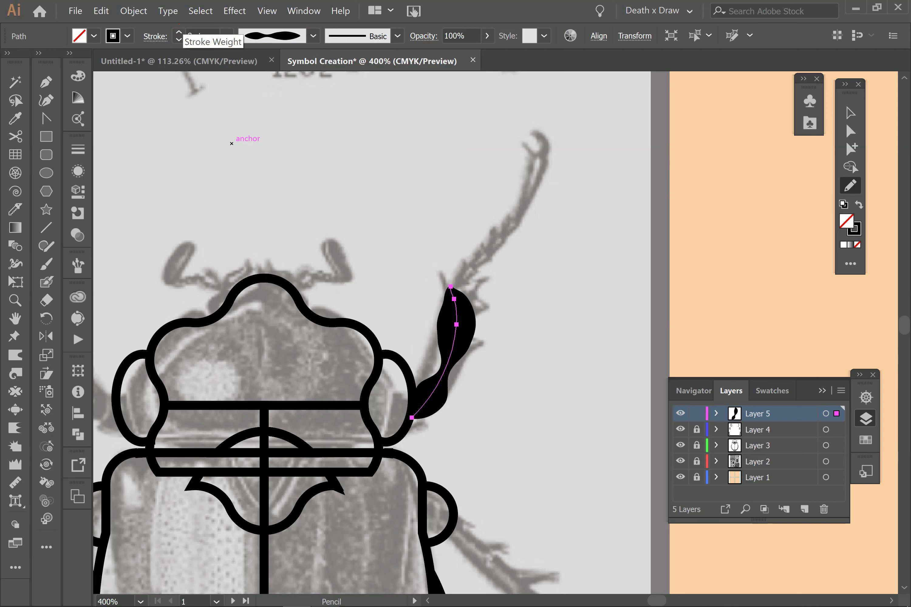
pyautogui.click(181, 29)
pyautogui.click(182, 29)
pyautogui.click(182, 28)
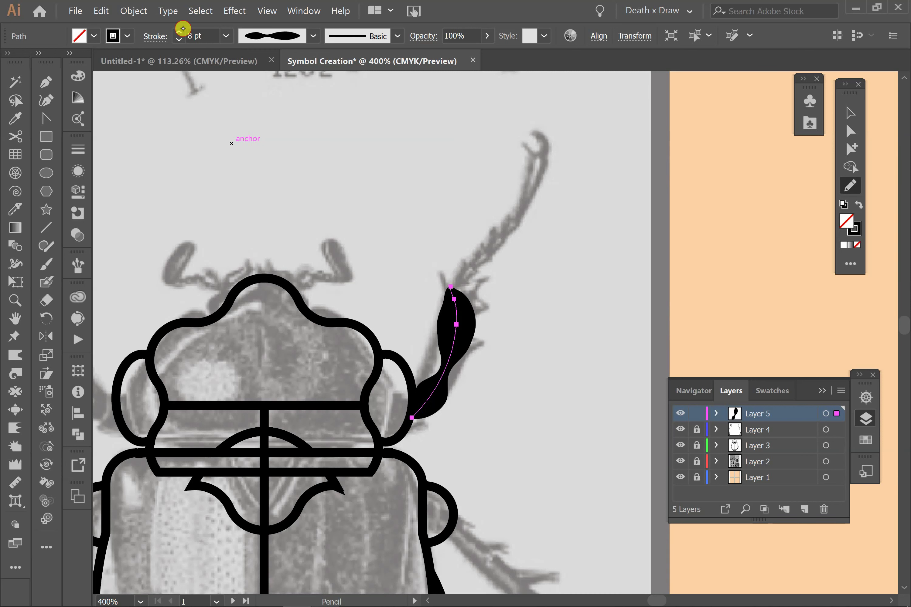
# - Try extending the antenna stroke upward, undo the extension, and deselect it
pyautogui.moveTo(451, 287)
pyautogui.mouseDown()
pyautogui.moveTo(528, 189)
pyautogui.moveTo(540, 144)
pyautogui.mouseUp()
pyautogui.click(451, 287)
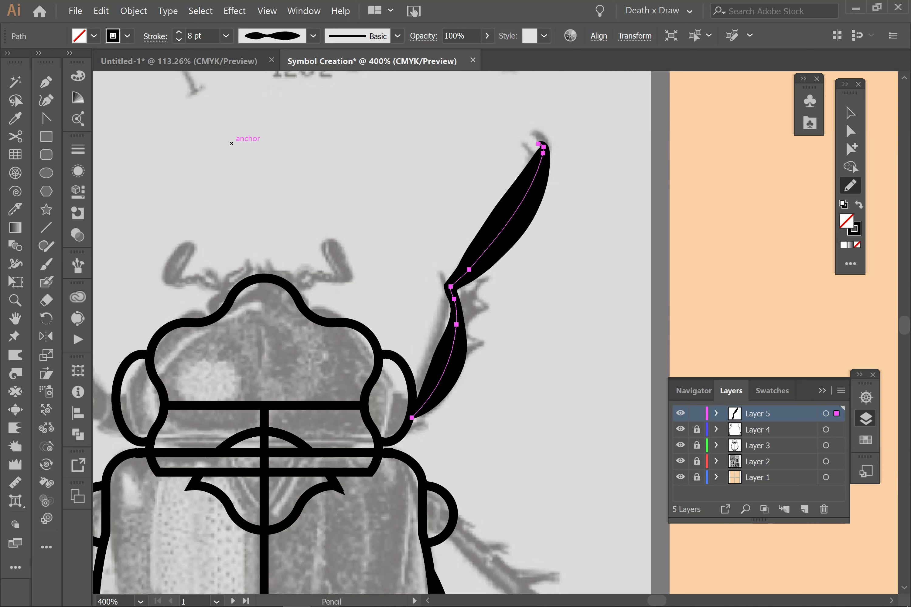
pyautogui.press('ctrl')
pyautogui.hotkey('ctrl', 'z')
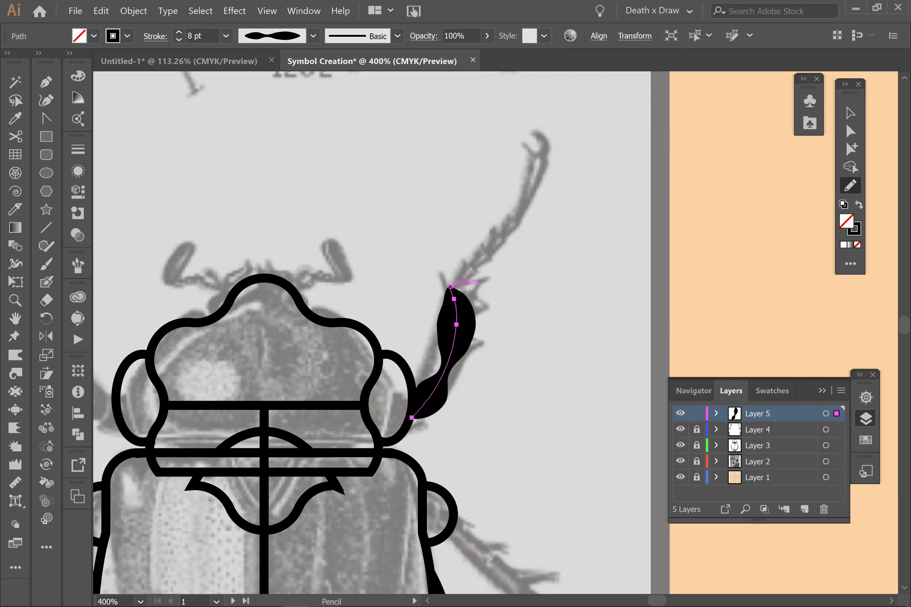
pyautogui.click(450, 287)
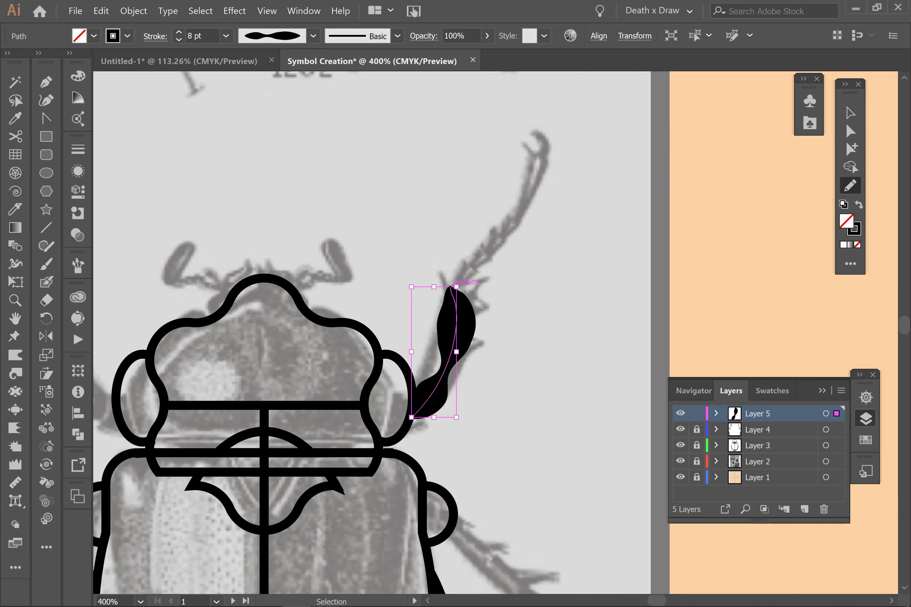
pyautogui.hotkey('ctrl', 'shift', 'a')
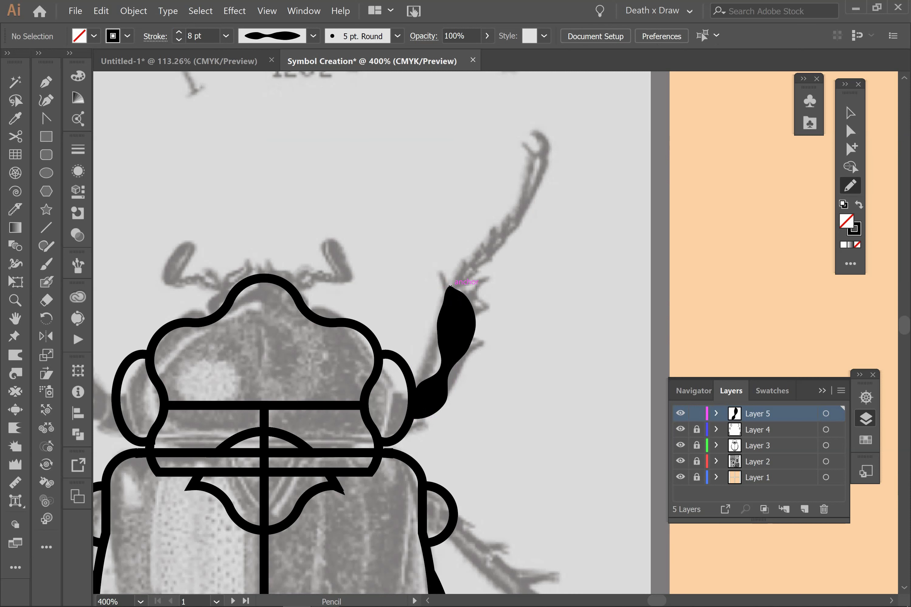
# - Pencil the next antenna segment upward from the first stroke's tip
pyautogui.click(449, 287)
pyautogui.click(450, 289)
pyautogui.moveTo(449, 290); pyautogui.dragTo(474, 259)
pyautogui.click(449, 290)
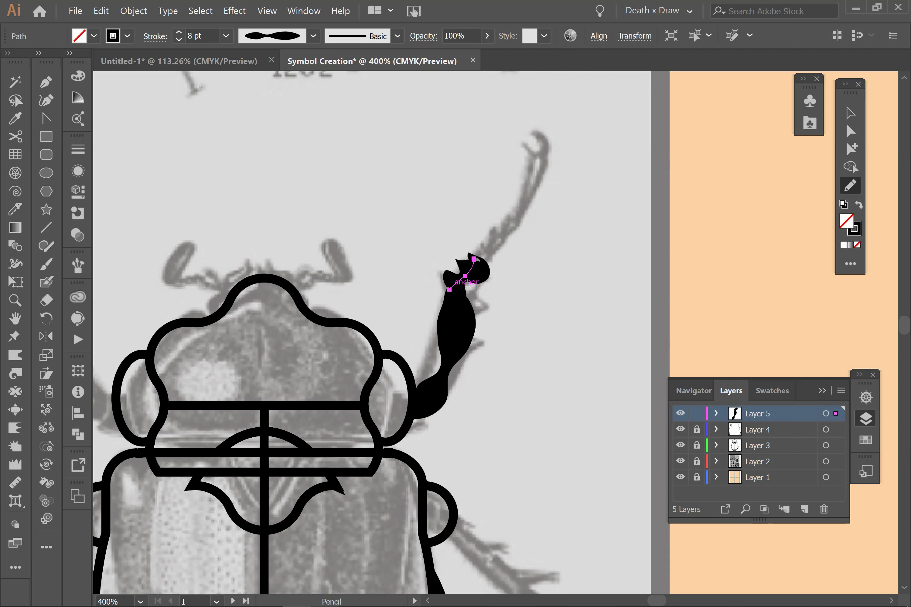
pyautogui.hotkey('ctrl', 'shift', 'a')
# - Draw three more antenna segments, deselecting between them, up to the antenna tip
pyautogui.moveTo(450, 290); pyautogui.dragTo(501, 235)
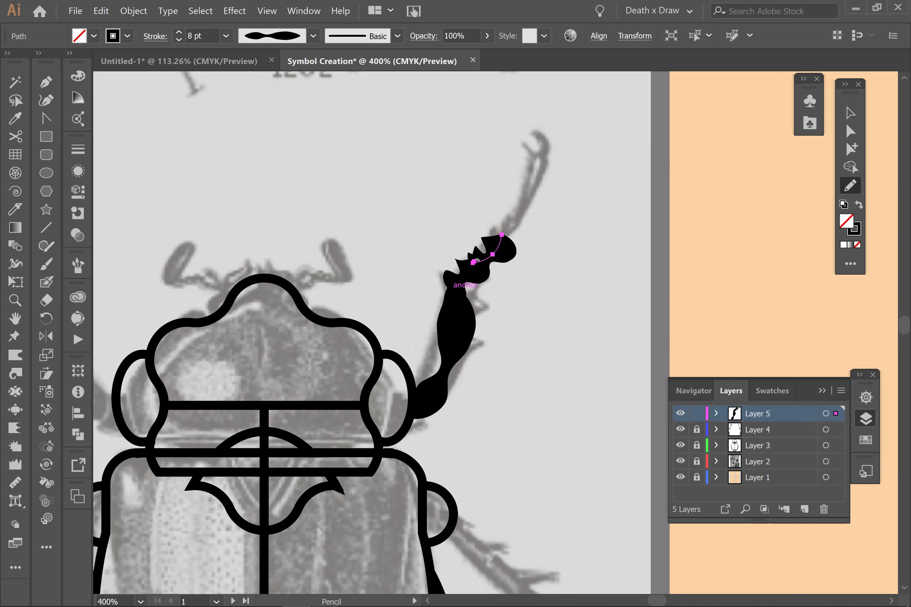
pyautogui.hotkey('ctrl', 'shift', 'a')
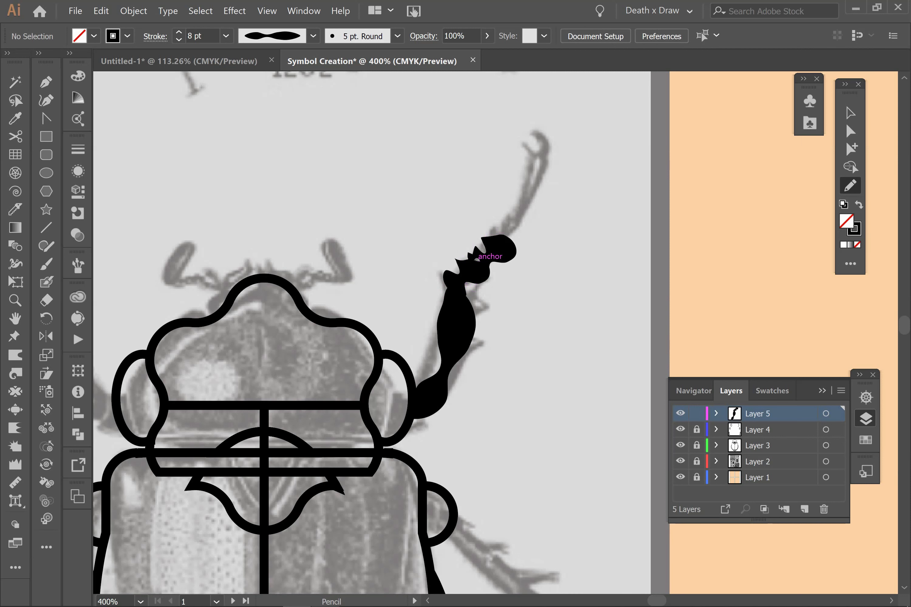
pyautogui.moveTo(499, 242); pyautogui.dragTo(516, 205)
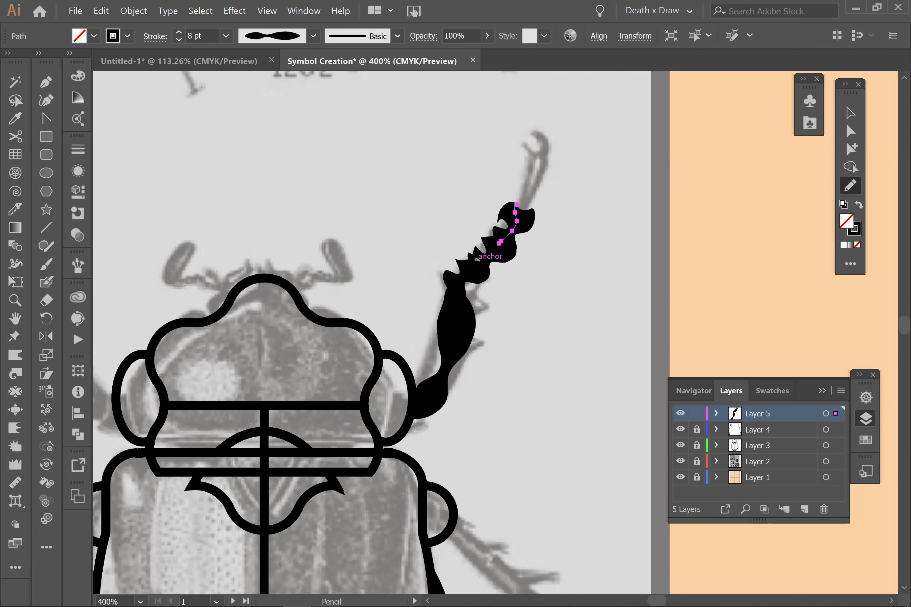
pyautogui.hotkey('ctrl', 'shift', 'a')
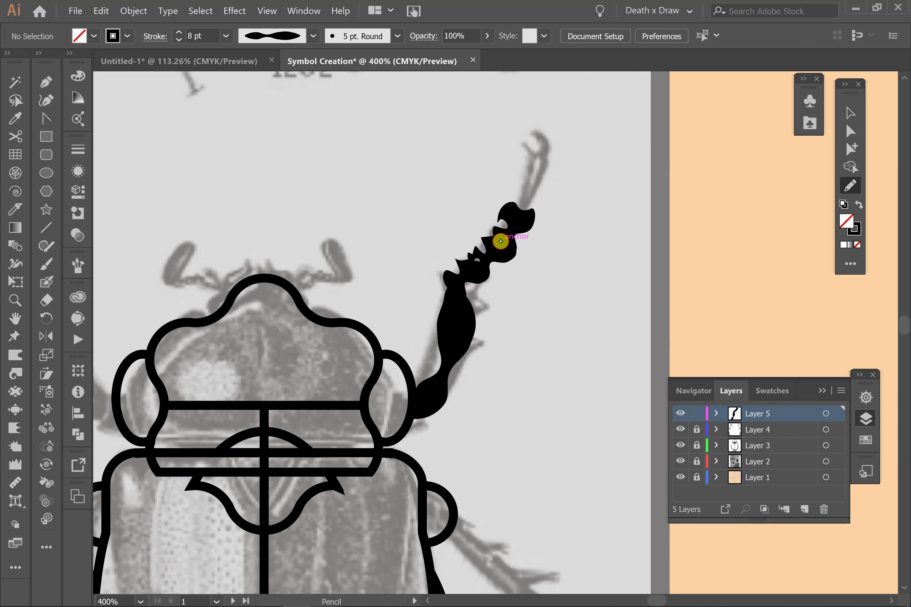
pyautogui.moveTo(519, 218)
pyautogui.mouseDown()
pyautogui.moveTo(531, 198)
pyautogui.moveTo(528, 102)
pyautogui.mouseUp()
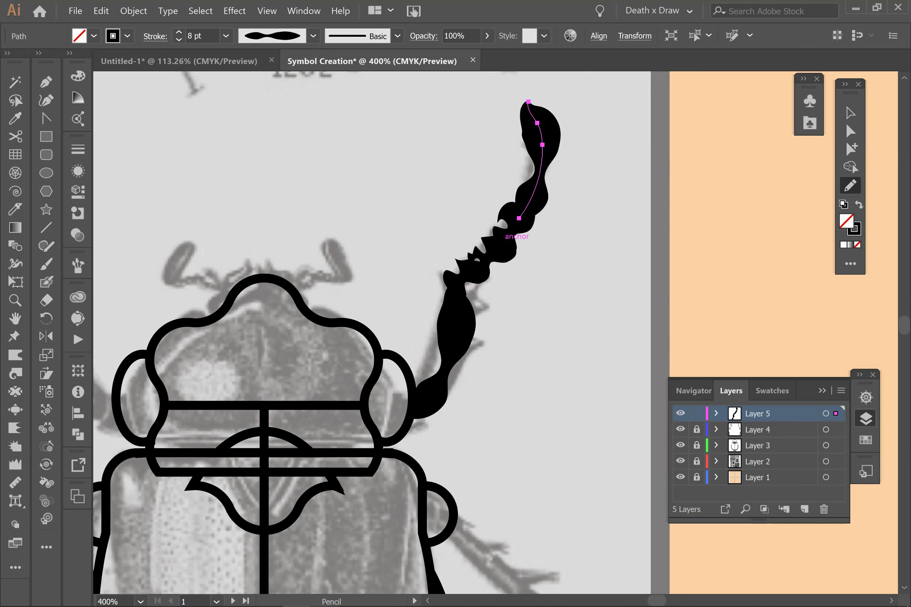
pyautogui.click(518, 218)
pyautogui.hotkey('ctrl', 'shift', 'a')
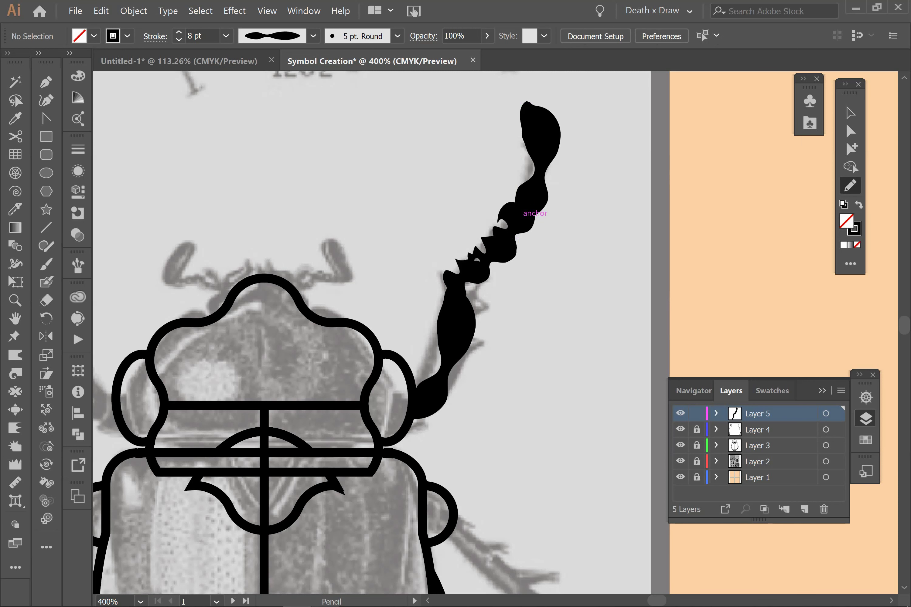
# - Switch to the lens-shaped width profile, draw a test stroke above the head, and thin it to 3 pt
pyautogui.click(274, 35)
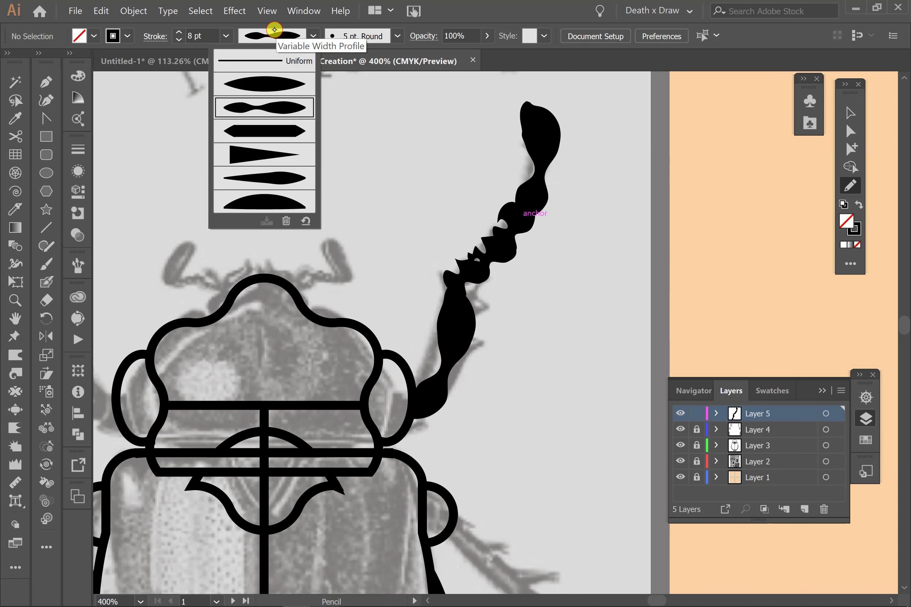
pyautogui.click(261, 82)
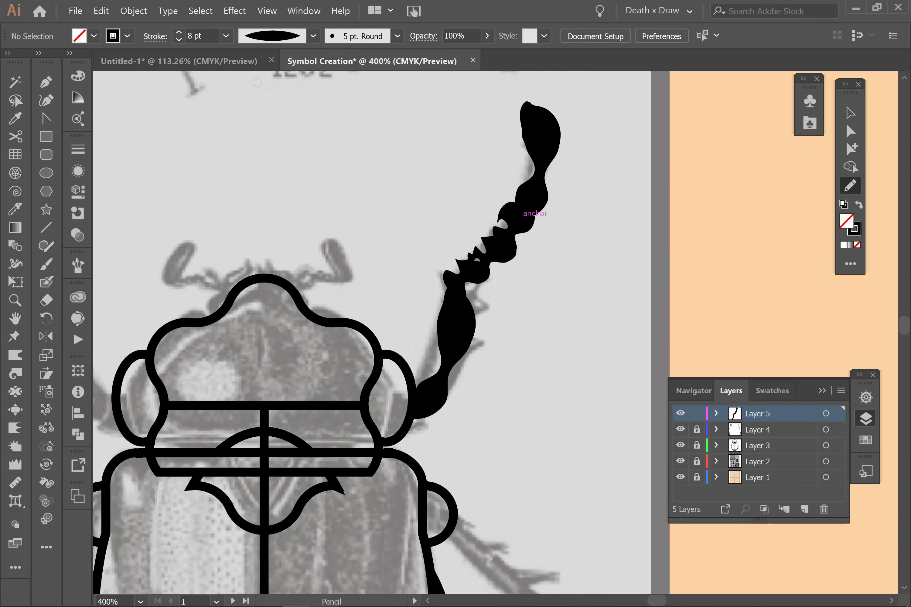
pyautogui.moveTo(192, 154); pyautogui.dragTo(390, 185)
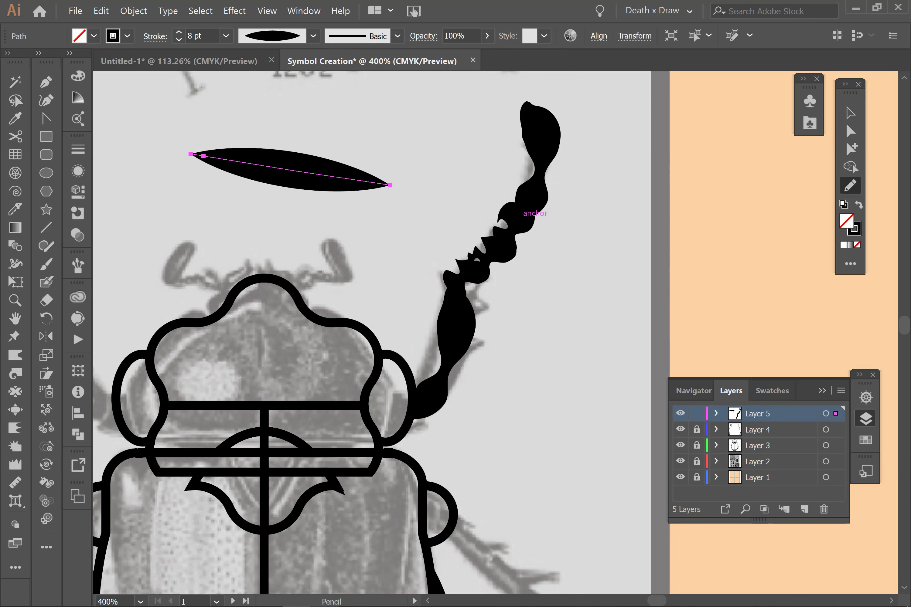
pyautogui.click(179, 39)
pyautogui.click(180, 39)
pyautogui.click(179, 39)
pyautogui.click(179, 40)
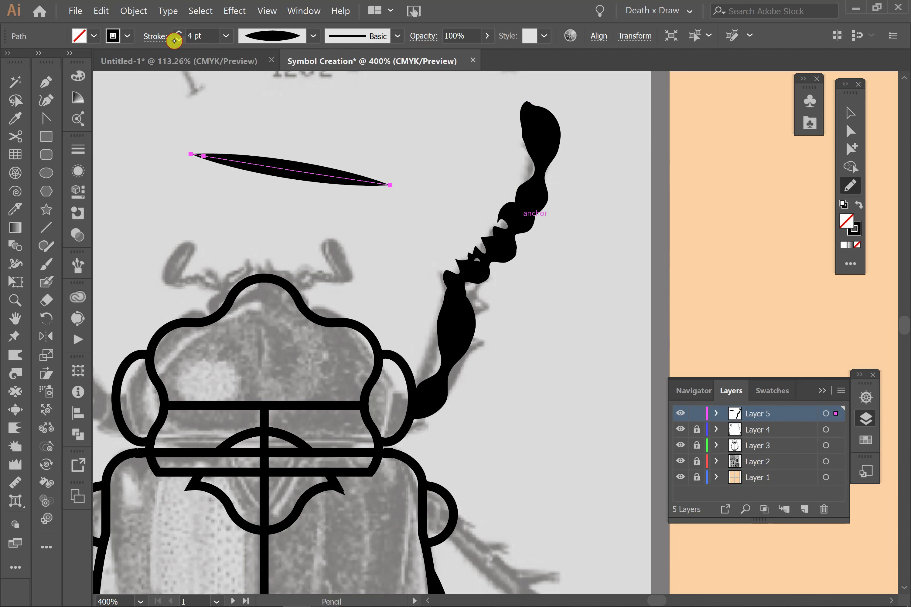
pyautogui.click(179, 39)
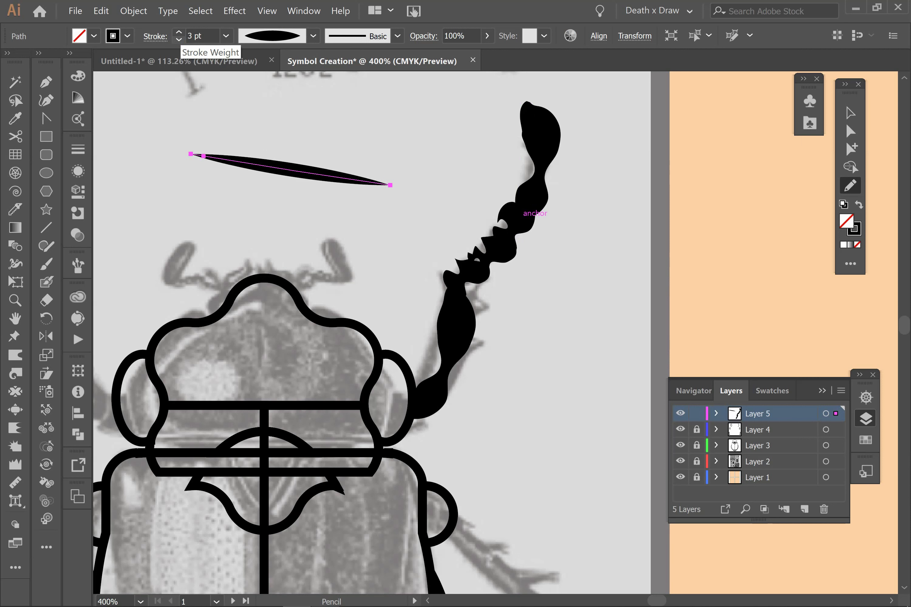
# - Delete the test stroke and pencil seven lens-shaped barbs along the right antenna, including its tip
pyautogui.press('Delete')
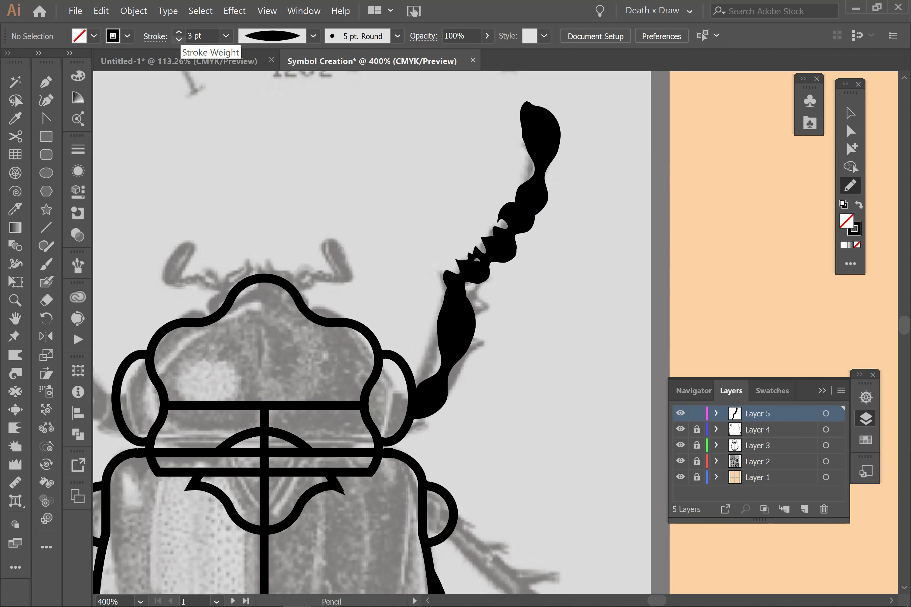
pyautogui.moveTo(495, 120)
pyautogui.mouseDown()
pyautogui.moveTo(545, 131)
pyautogui.moveTo(500, 148)
pyautogui.mouseUp()
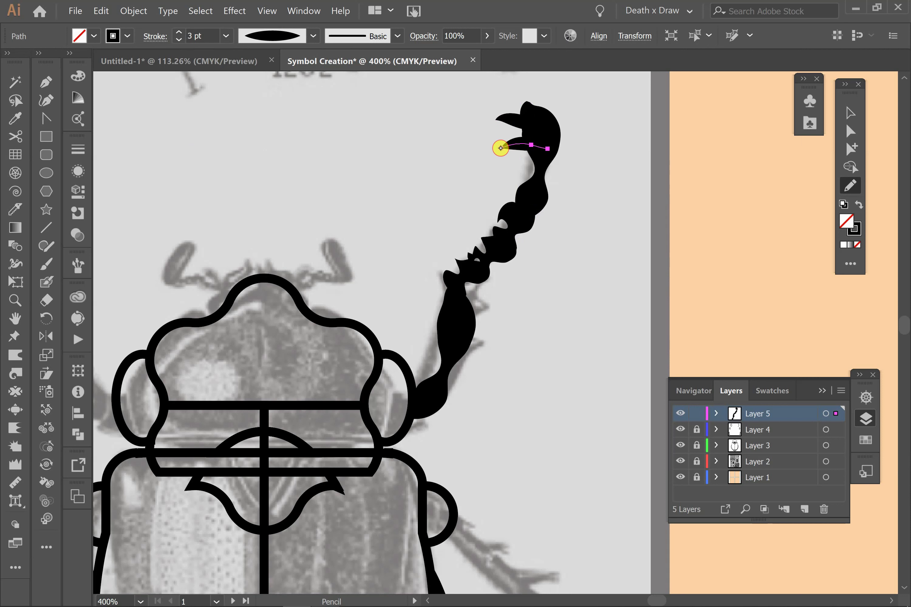
pyautogui.moveTo(507, 348); pyautogui.dragTo(452, 358)
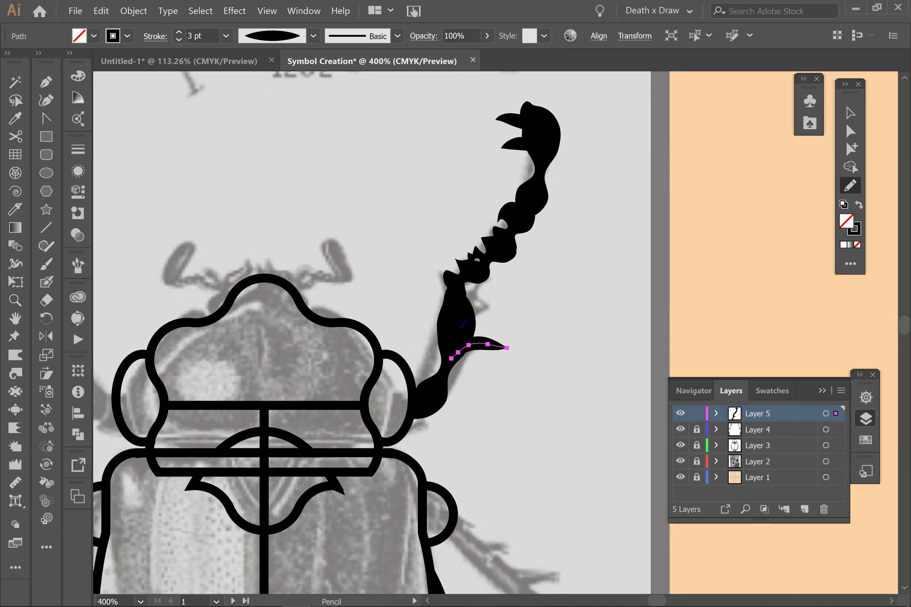
pyautogui.moveTo(492, 310); pyautogui.dragTo(463, 321)
pyautogui.moveTo(431, 259); pyautogui.dragTo(453, 296)
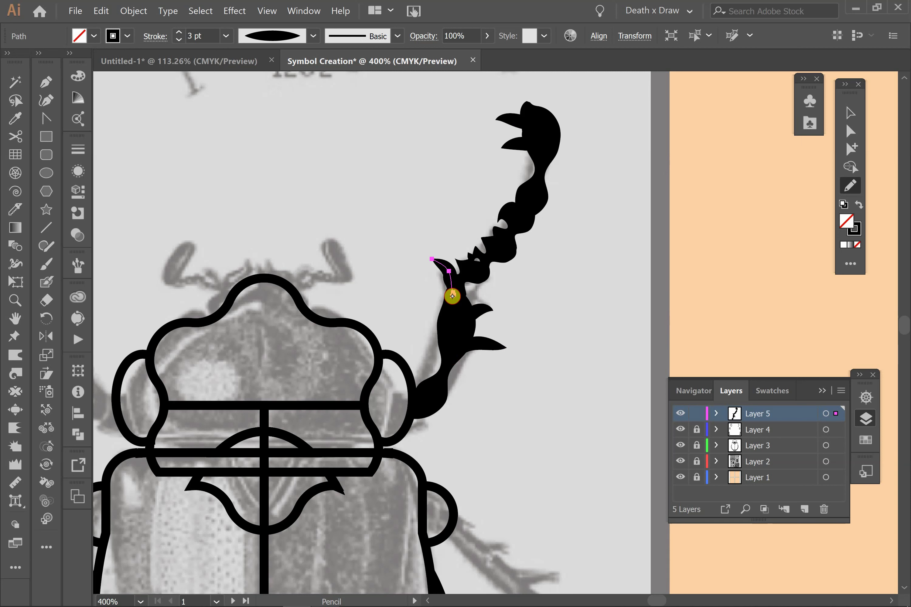
pyautogui.moveTo(427, 400)
pyautogui.mouseDown()
pyautogui.moveTo(451, 402)
pyautogui.moveTo(469, 385)
pyautogui.mouseUp()
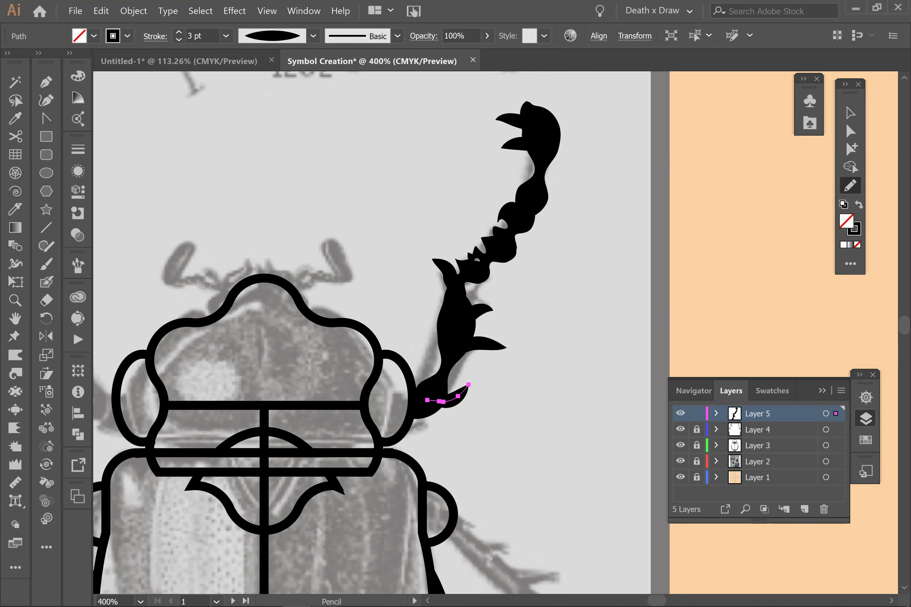
pyautogui.moveTo(447, 339); pyautogui.dragTo(430, 306)
pyautogui.moveTo(549, 138)
pyautogui.mouseDown()
pyautogui.moveTo(525, 114)
pyautogui.moveTo(535, 82)
pyautogui.mouseUp()
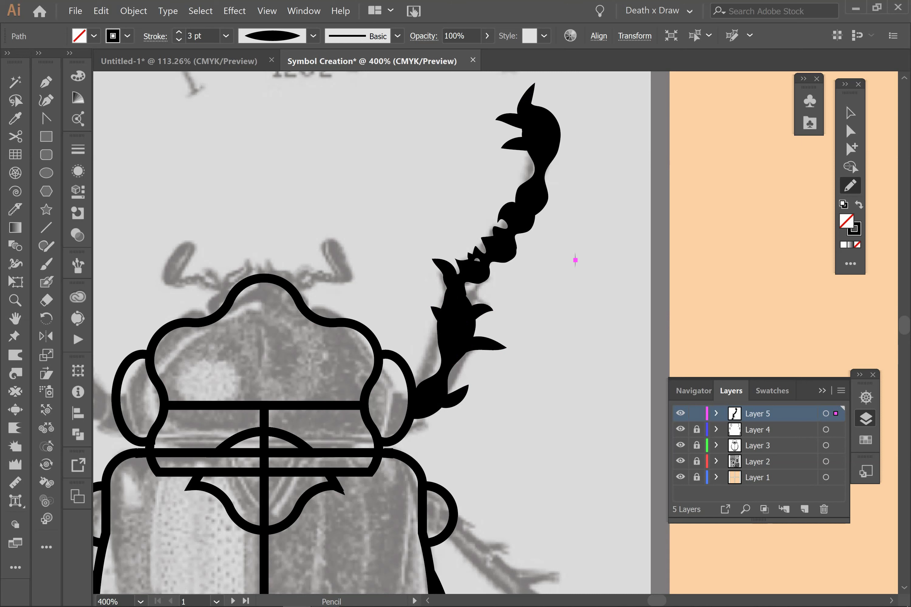
pyautogui.press('space')
# - Set new strokes to the wavy width profile at 8 pt
pyautogui.moveTo(505, 328); pyautogui.dragTo(508, 317)
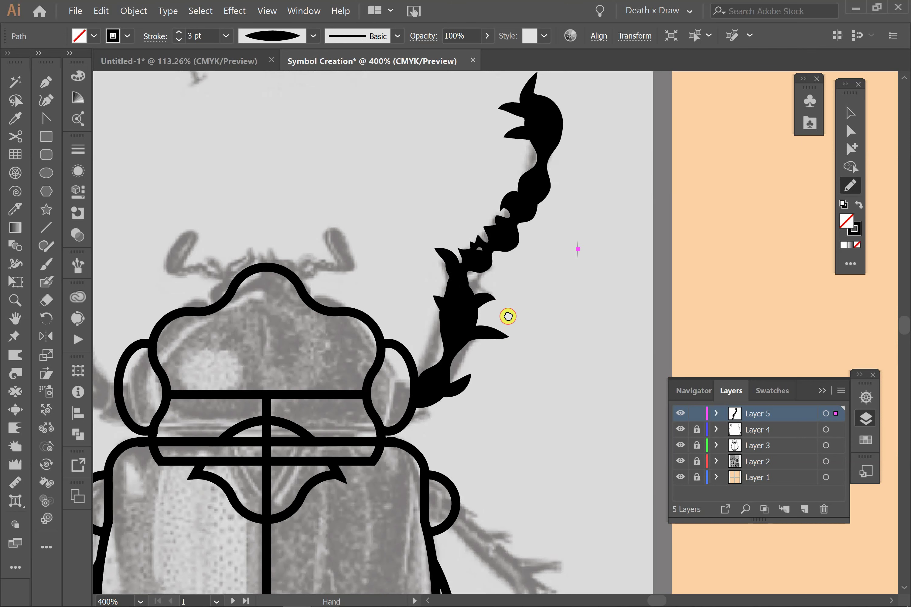
pyautogui.scroll(-5, 508, 316)
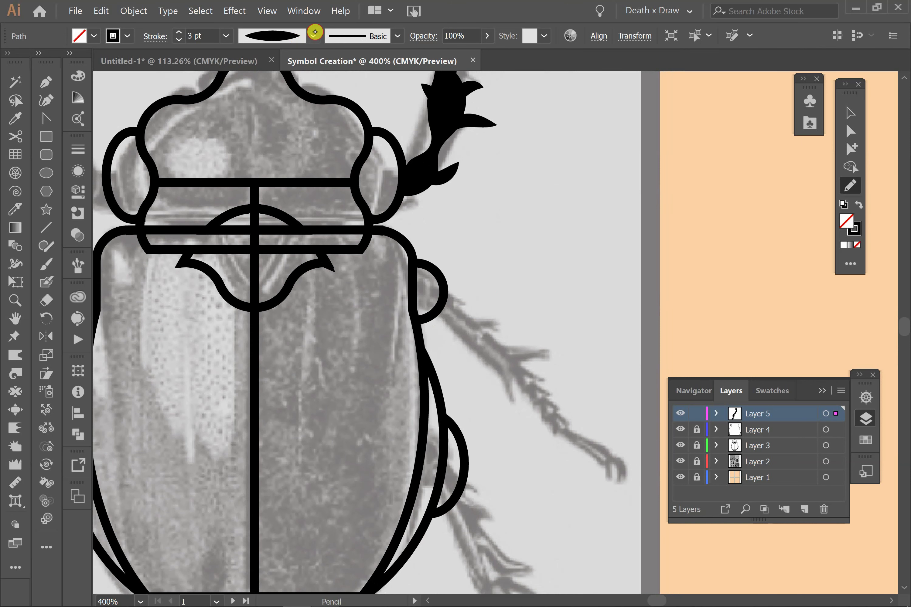
pyautogui.click(313, 35)
pyautogui.click(279, 109)
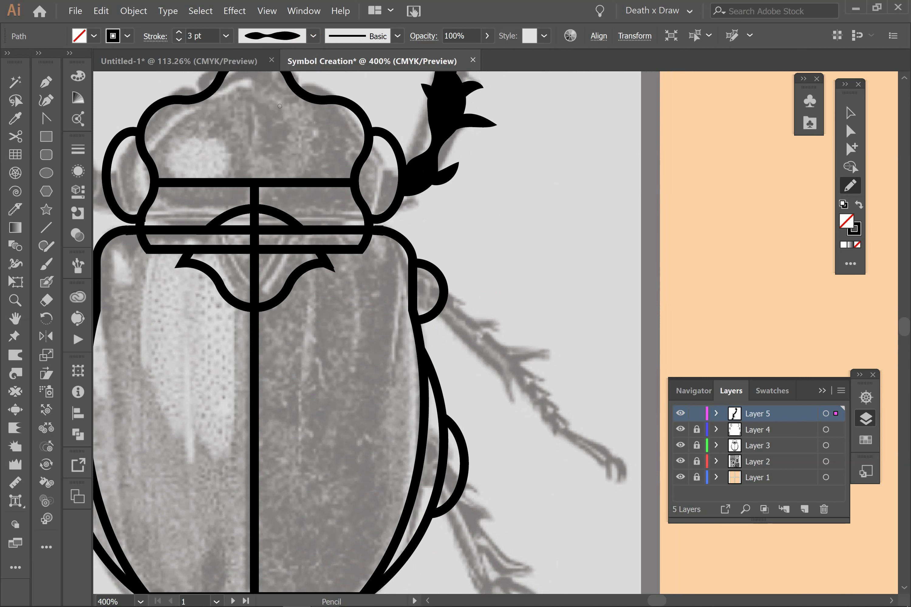
pyautogui.click(179, 33)
pyautogui.click(178, 33)
pyautogui.click(179, 33)
pyautogui.click(179, 33)
pyautogui.click(179, 32)
# - Pencil three wavy leg segments outward from the right side bump toward the tip
pyautogui.moveTo(446, 305); pyautogui.dragTo(531, 377)
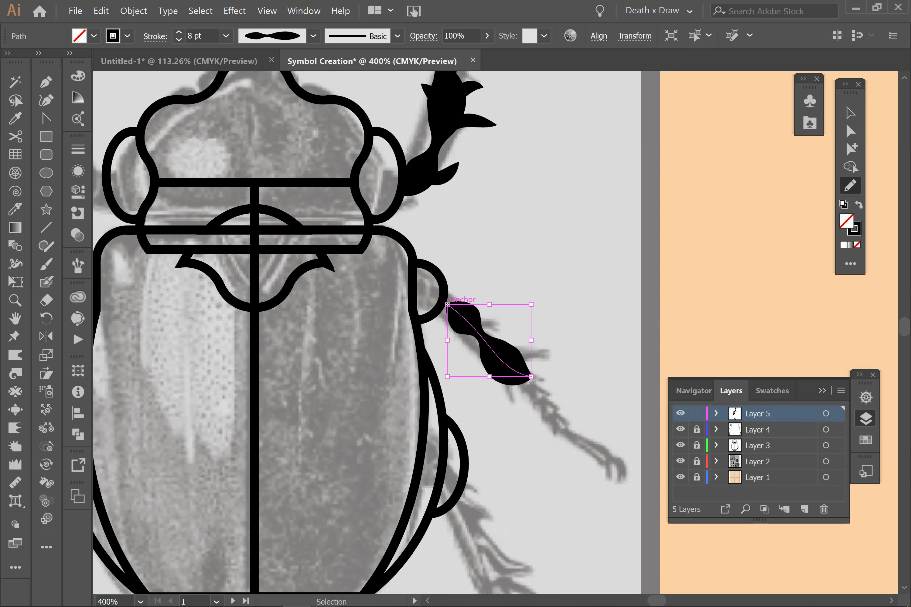
pyautogui.hotkey('ctrl', 'shift', 'a')
pyautogui.moveTo(530, 376); pyautogui.dragTo(549, 401)
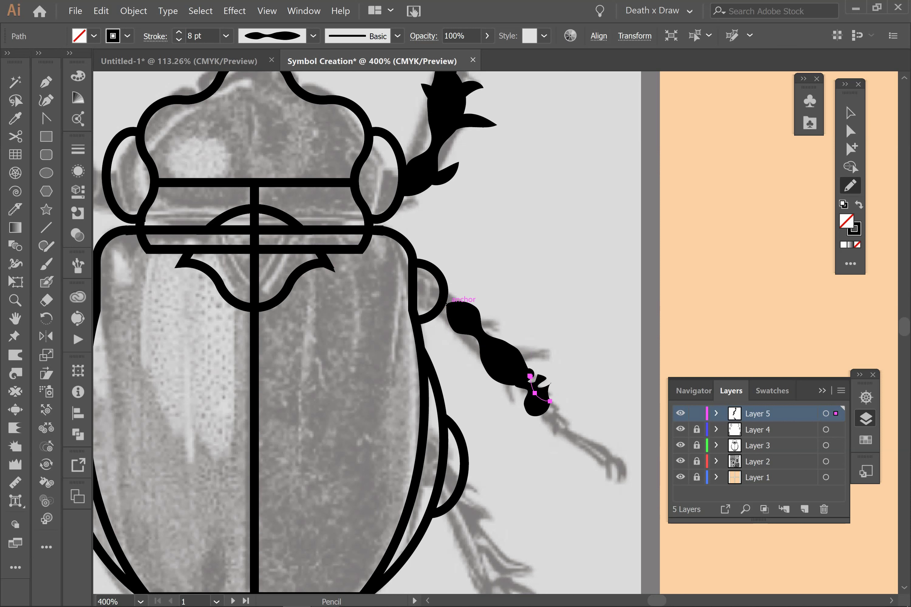
pyautogui.hotkey('ctrl', 'shift', 'a')
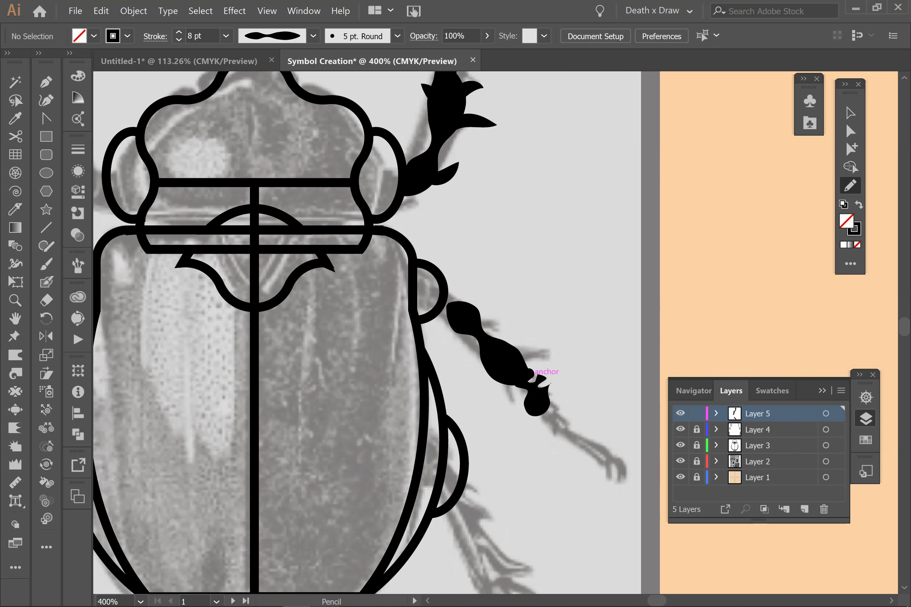
pyautogui.moveTo(542, 404)
pyautogui.mouseDown()
pyautogui.moveTo(579, 430)
pyautogui.moveTo(542, 409)
pyautogui.moveTo(591, 445)
pyautogui.moveTo(628, 499)
pyautogui.mouseUp()
pyautogui.hotkey('ctrl', 'shift', 'a')
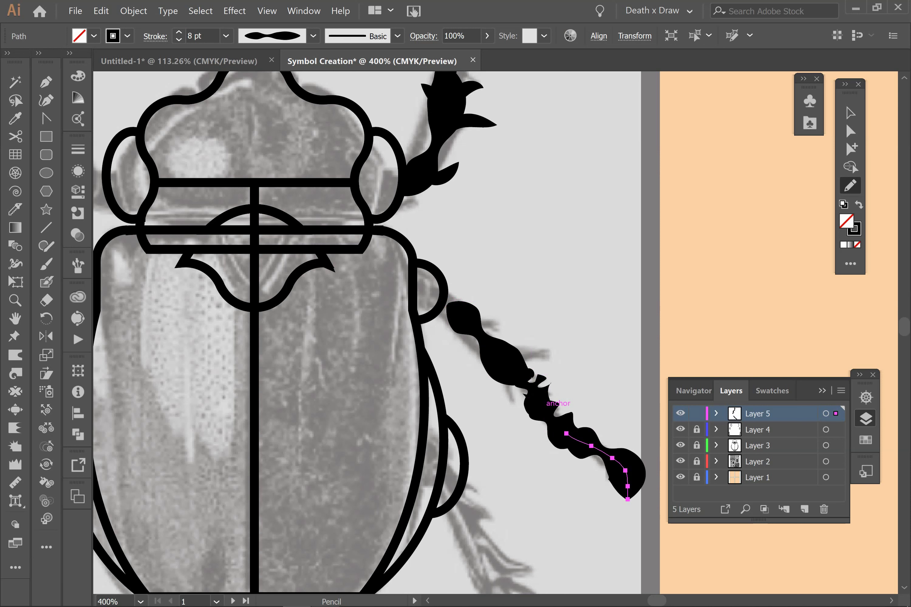
pyautogui.hotkey('ctrl', 'shift', 'a')
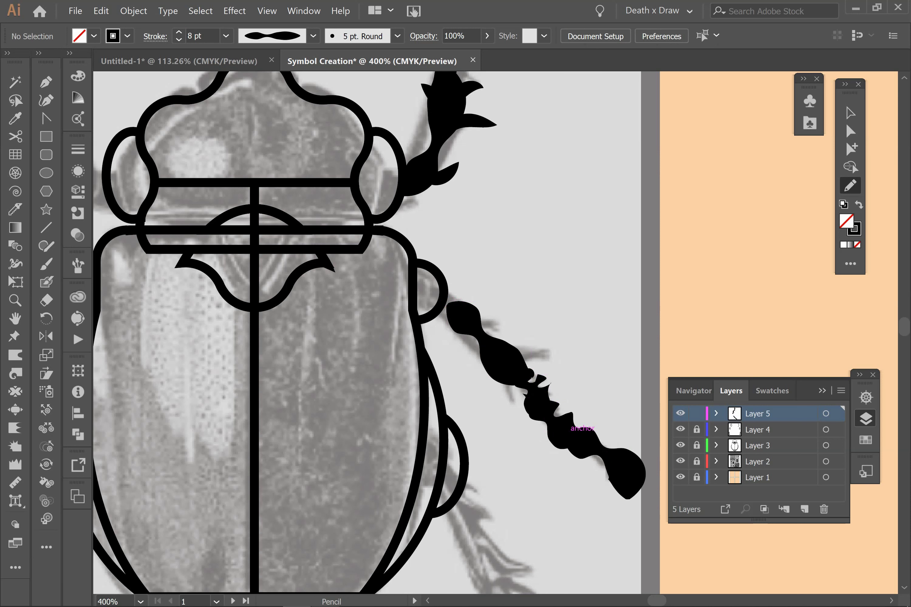
# - Set new strokes to Width Profile 1 (ellipse) at 3 pt
pyautogui.click(273, 38)
pyautogui.click(274, 84)
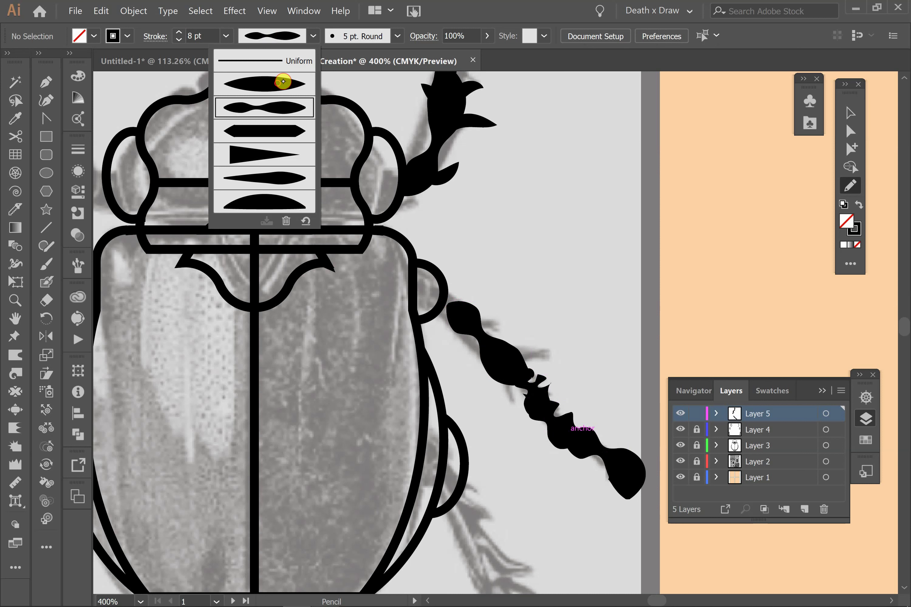
pyautogui.click(179, 39)
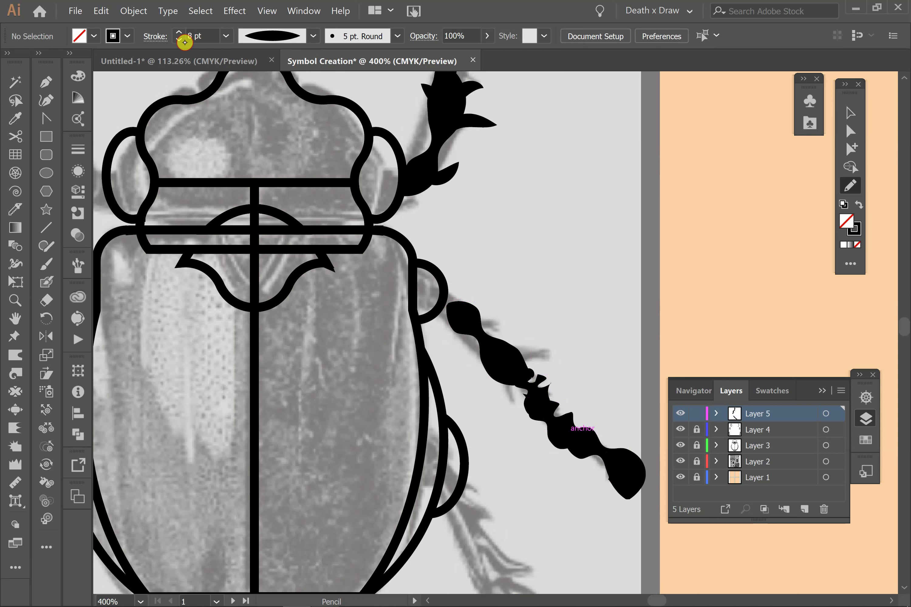
pyautogui.click(179, 39)
pyautogui.click(180, 39)
pyautogui.click(179, 39)
pyautogui.click(179, 39)
# - Pencil two thin barbs along the leg and the hooked claw at its tip
pyautogui.moveTo(548, 355)
pyautogui.mouseDown()
pyautogui.moveTo(508, 365)
pyautogui.moveTo(512, 374)
pyautogui.mouseUp()
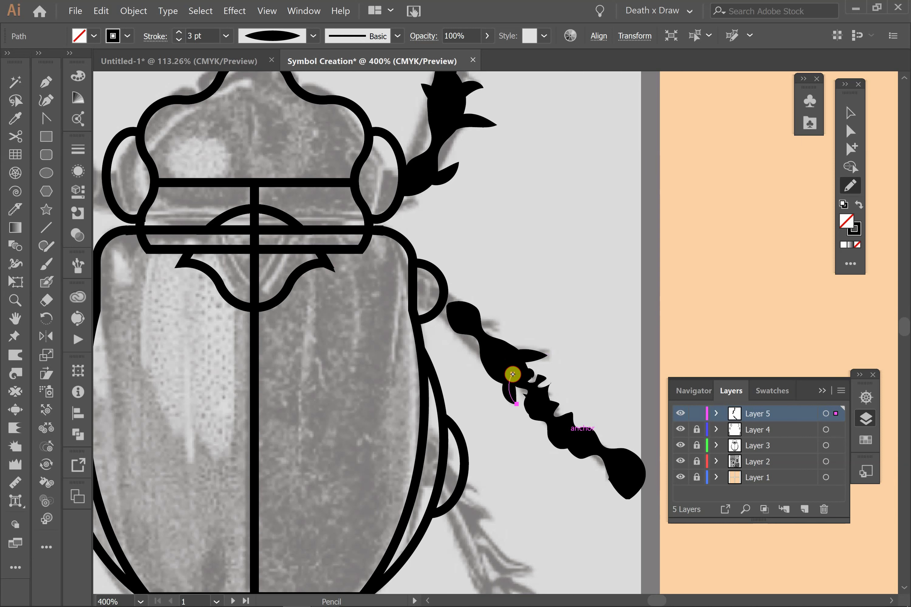
pyautogui.click(513, 374)
pyautogui.moveTo(468, 322); pyautogui.dragTo(500, 331)
pyautogui.click(468, 322)
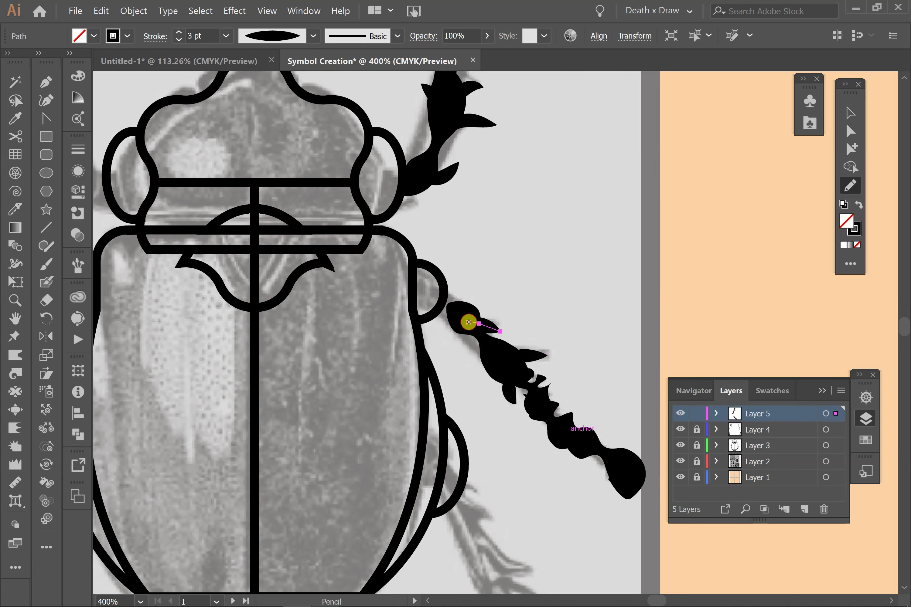
pyautogui.moveTo(623, 468)
pyautogui.mouseDown()
pyautogui.moveTo(608, 523)
pyautogui.moveTo(619, 469)
pyautogui.moveTo(597, 498)
pyautogui.mouseUp()
# - Add barbs near the leg joints, undo the stray one, and pan to the lower body
pyautogui.click(559, 431)
pyautogui.moveTo(561, 428); pyautogui.dragTo(589, 418)
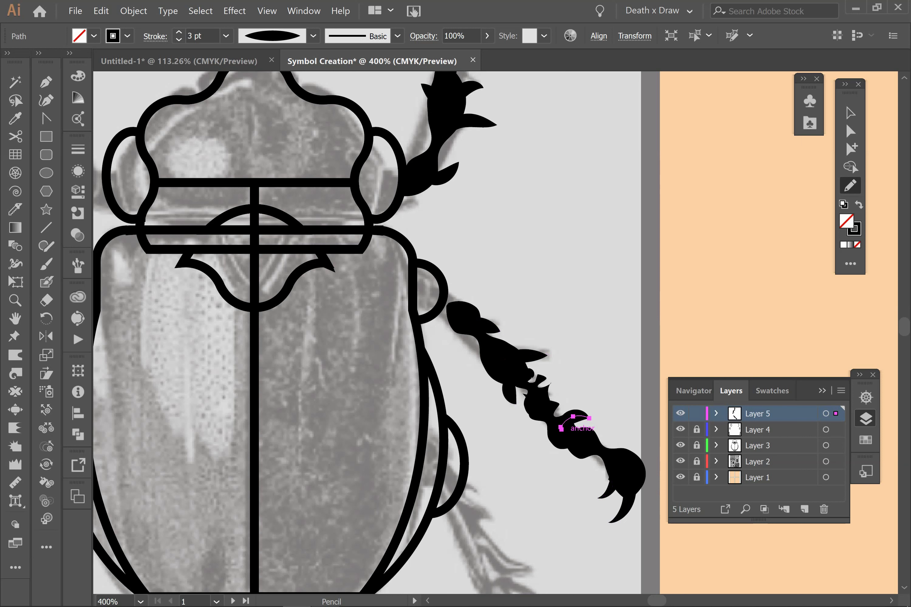
pyautogui.click(561, 429)
pyautogui.click(439, 300)
pyautogui.moveTo(442, 300); pyautogui.dragTo(466, 318)
pyautogui.hotkey('ctrl', 'z')
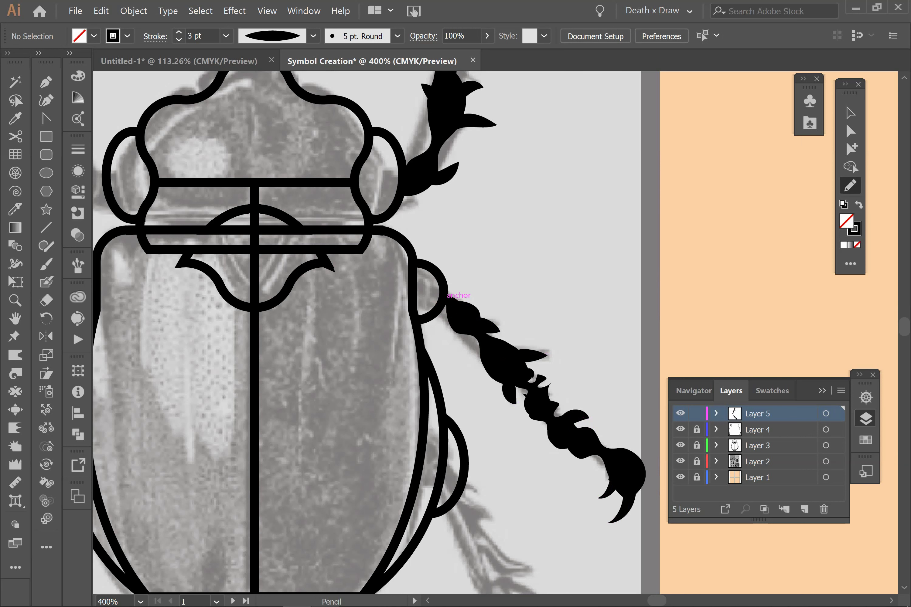
pyautogui.press('space')
pyautogui.moveTo(538, 443)
pyautogui.mouseDown()
pyautogui.moveTo(506, 287)
pyautogui.moveTo(475, 256)
pyautogui.moveTo(460, 260)
pyautogui.mouseUp()
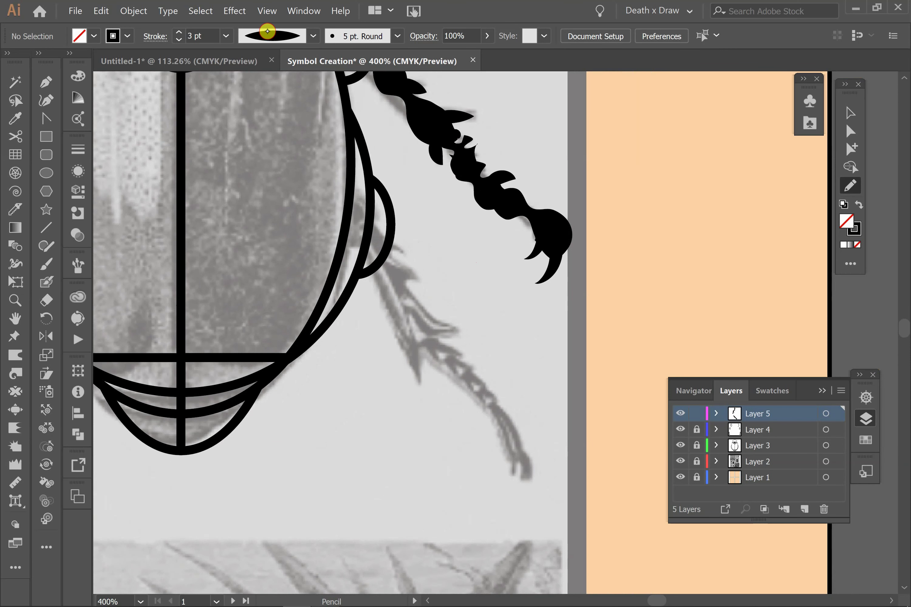
# - Set new strokes to the wavy width profile at 8 pt
pyautogui.click(274, 39)
pyautogui.click(277, 106)
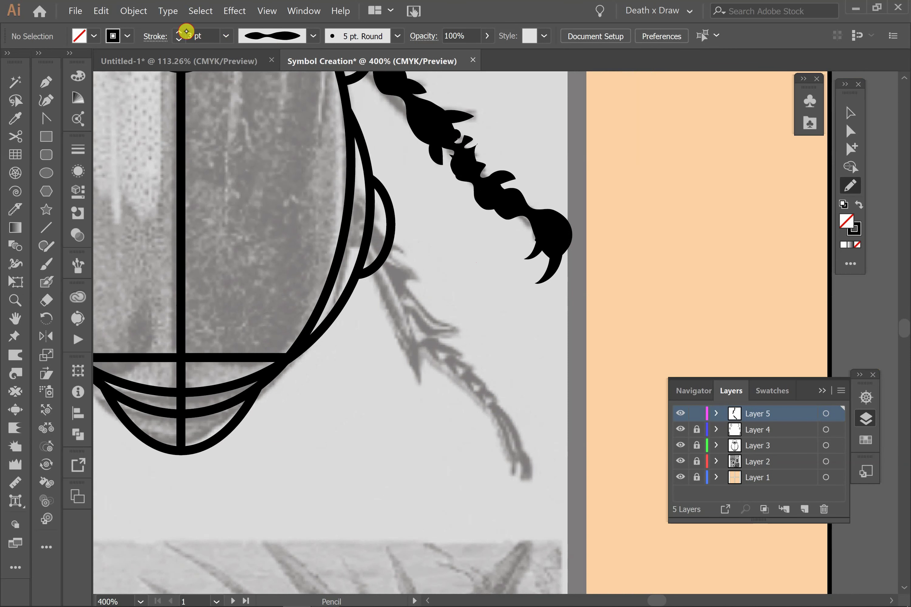
pyautogui.click(179, 32)
pyautogui.click(178, 31)
pyautogui.click(178, 32)
pyautogui.click(179, 32)
pyautogui.click(179, 31)
# - Pencil four hind-leg segments from the lower side bump down to the foot
pyautogui.moveTo(382, 259); pyautogui.dragTo(440, 381)
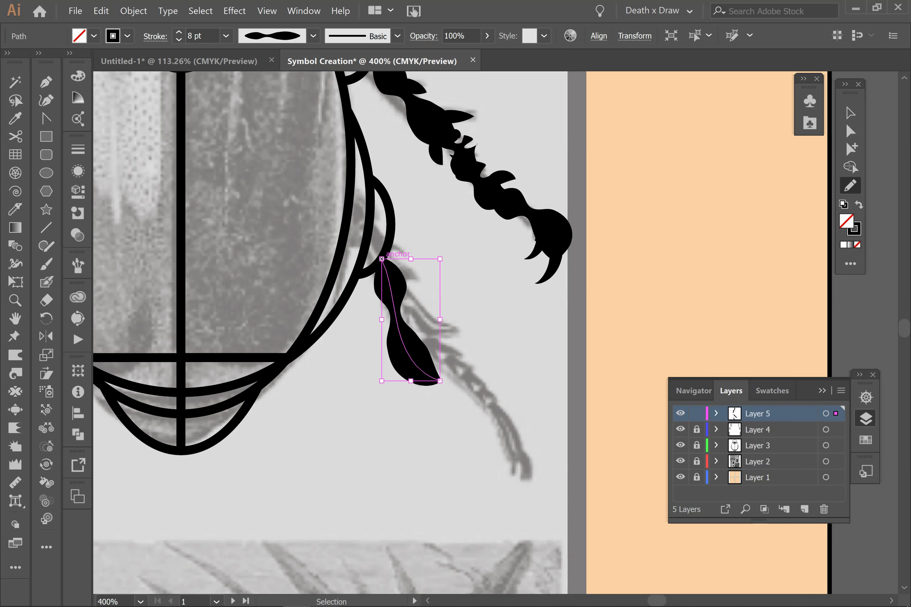
pyautogui.hotkey('ctrl', 'shift', 'a')
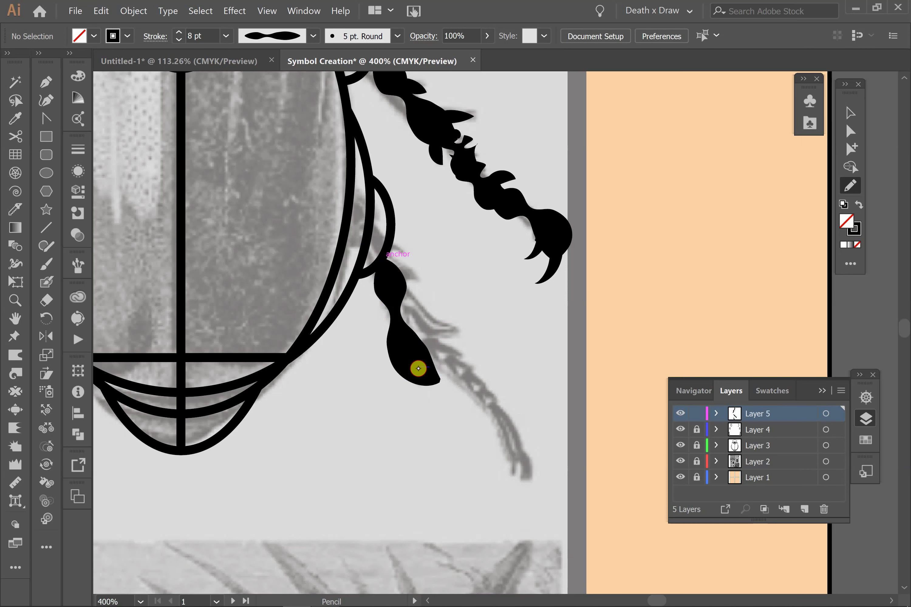
pyautogui.moveTo(418, 368); pyautogui.dragTo(492, 400)
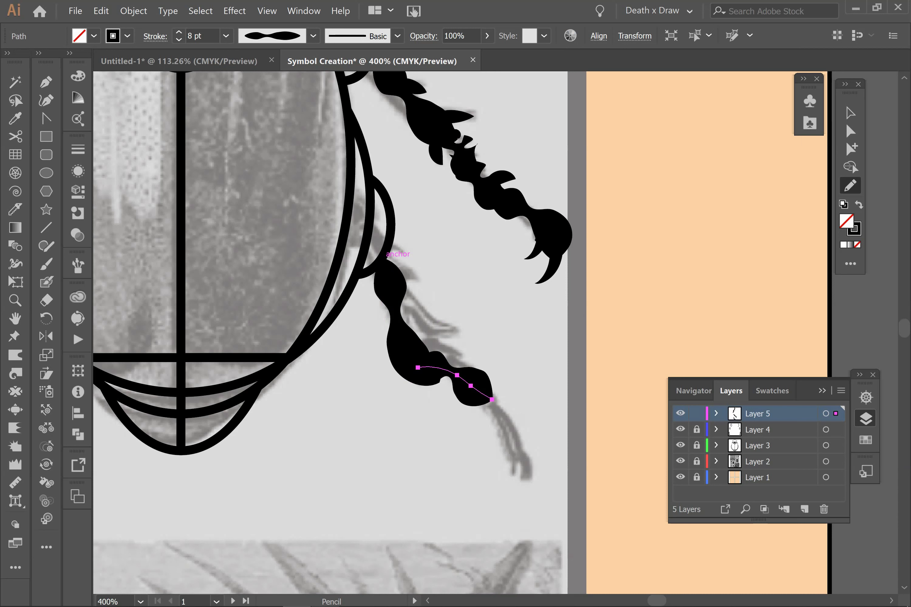
pyautogui.hotkey('ctrl', 'shift', 'a')
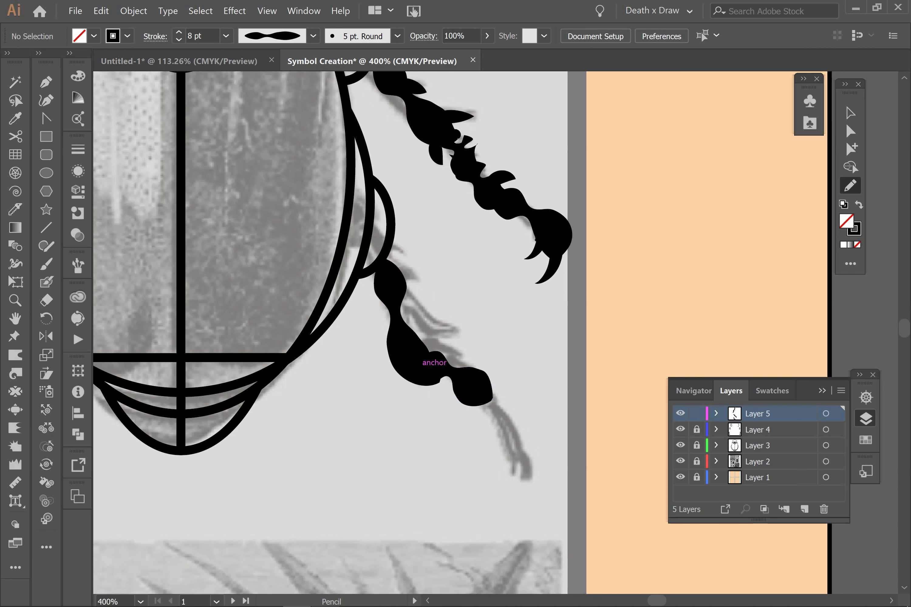
pyautogui.moveTo(475, 395); pyautogui.dragTo(503, 438)
pyautogui.hotkey('ctrl', 'shift', 'a')
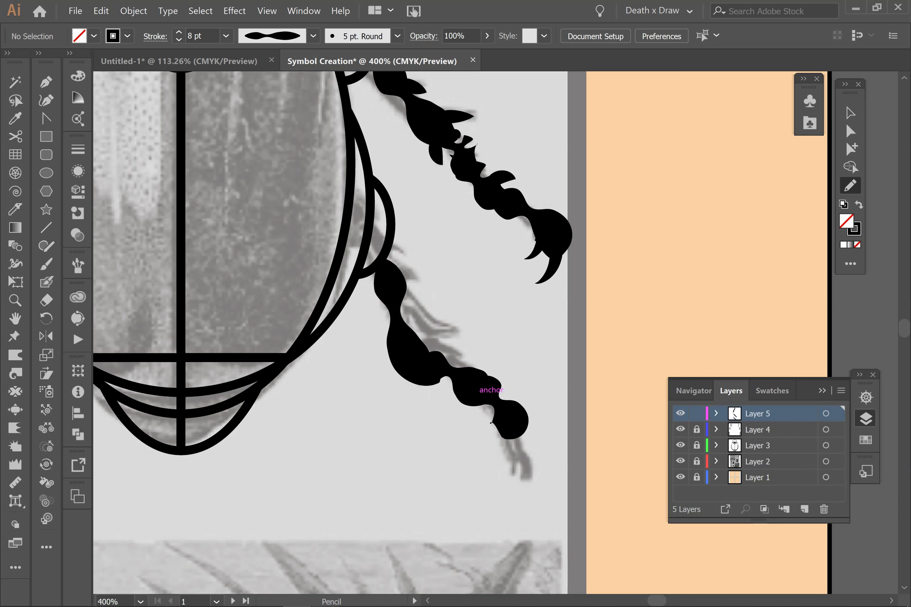
pyautogui.click(509, 427)
pyautogui.moveTo(508, 426); pyautogui.dragTo(519, 525)
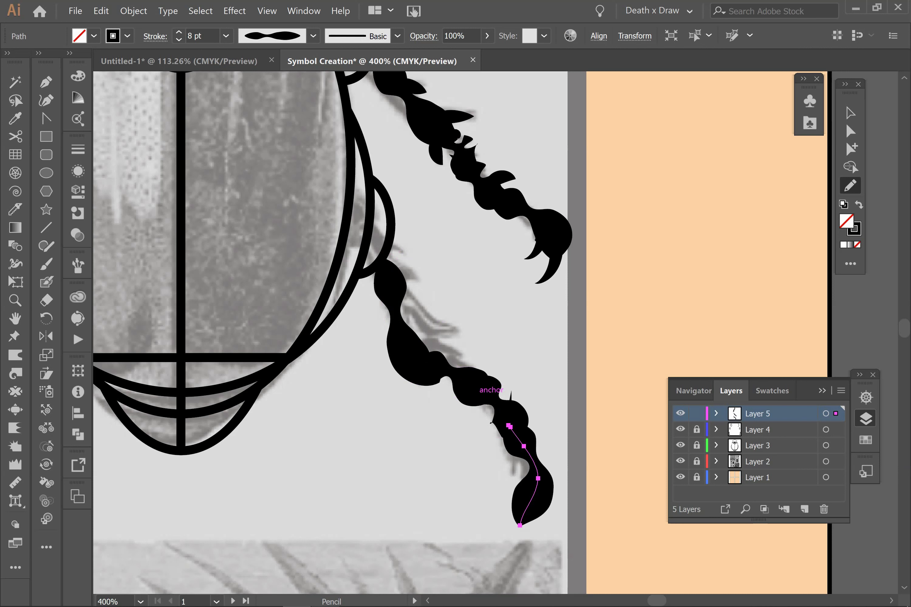
# - Try the tapered elliptical profile and a thinner stroke on the foot segment, then revert it
pyautogui.click(271, 36)
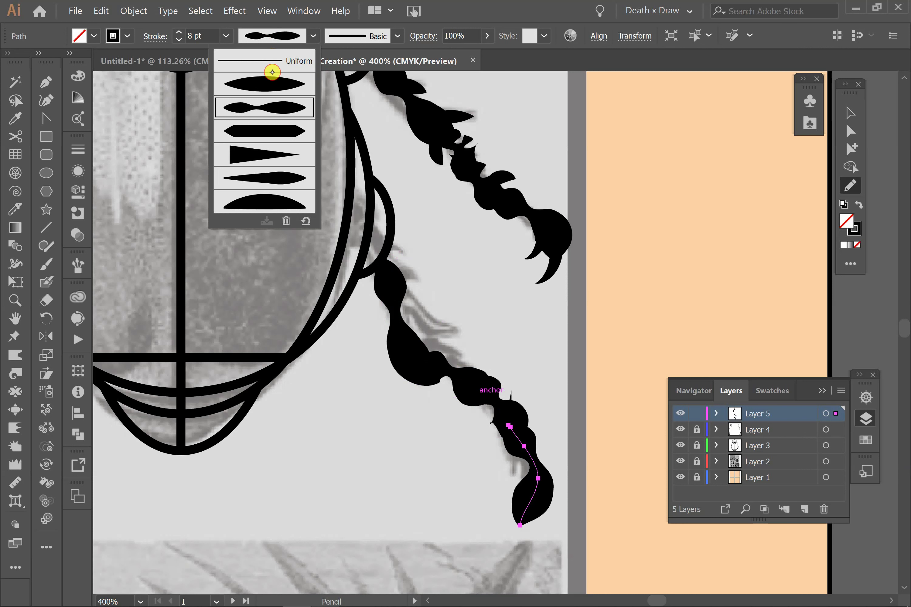
pyautogui.click(273, 77)
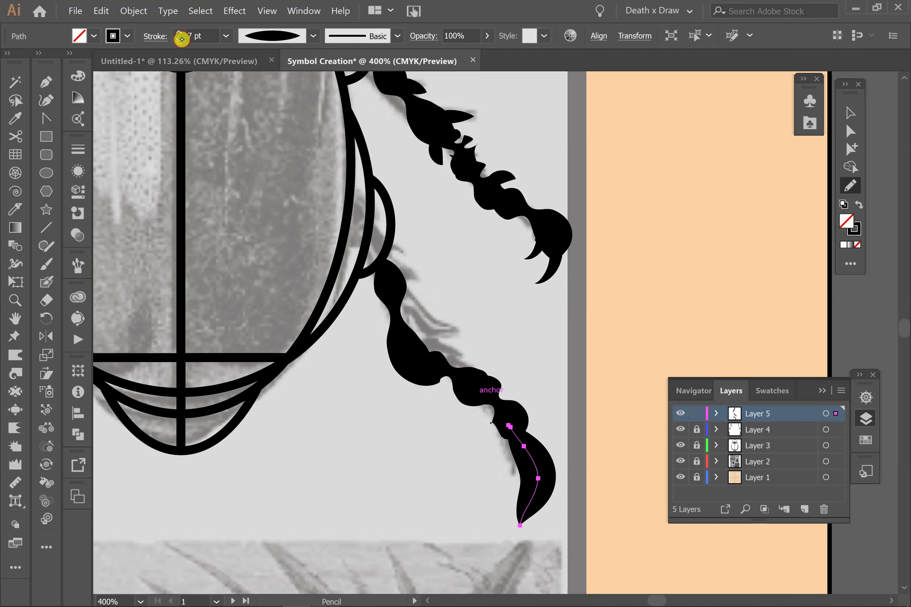
pyautogui.click(180, 42)
pyautogui.click(180, 42)
pyautogui.click(179, 43)
pyautogui.click(179, 43)
pyautogui.click(180, 44)
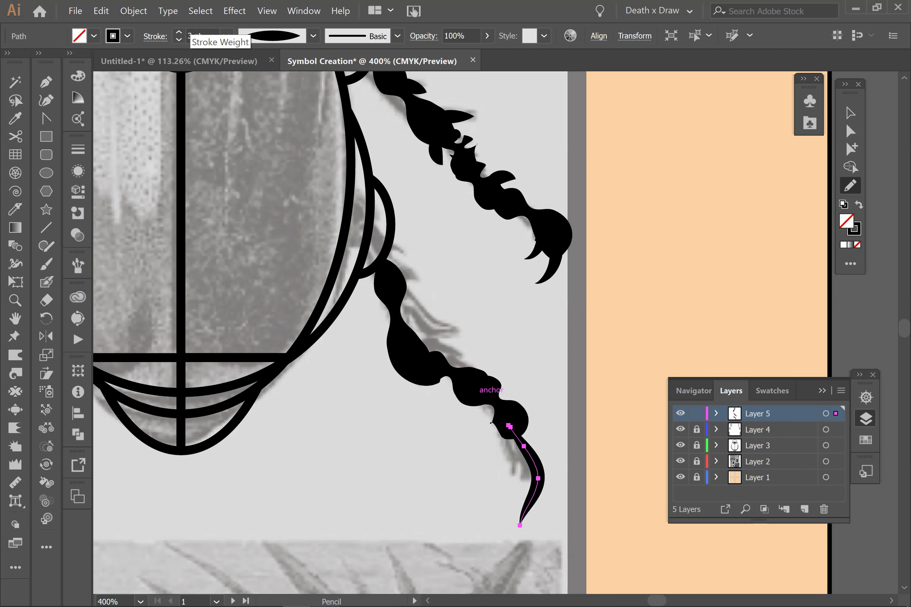
pyautogui.click(190, 28)
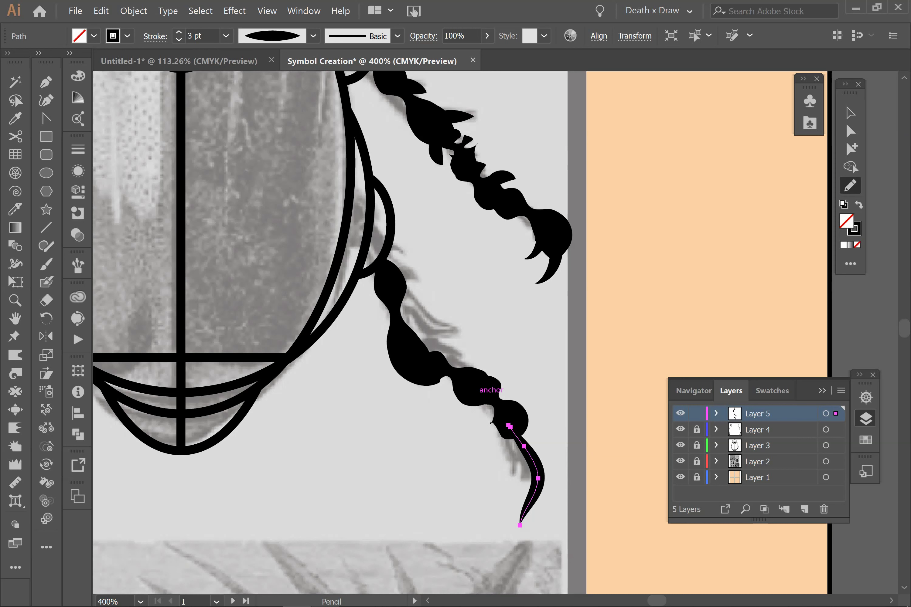
pyautogui.click(190, 29)
pyautogui.press('Up')
pyautogui.press('Up')
pyautogui.press('Up')
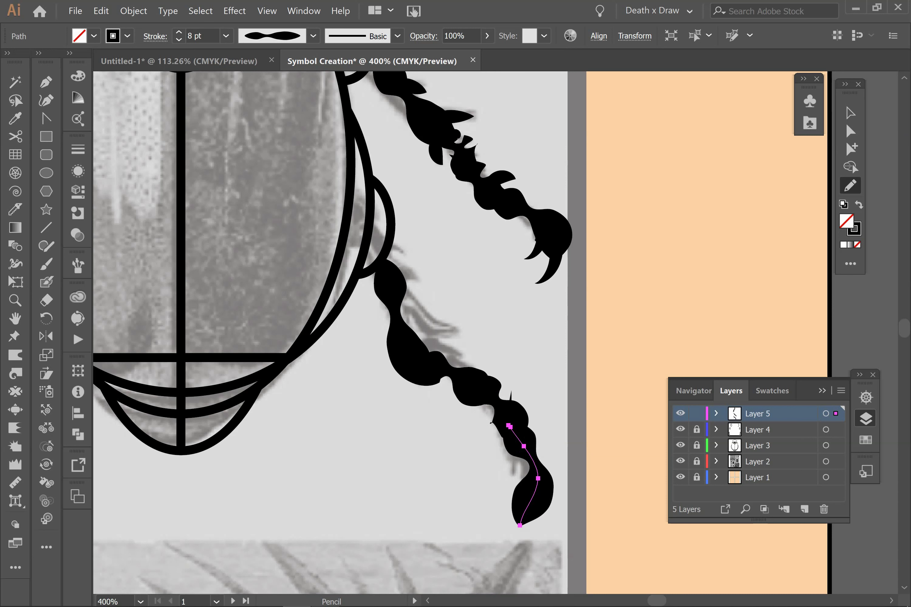
# - Deselect the foot segment and the thin stroke inside it
pyautogui.press('v')
pyautogui.click(545, 326)
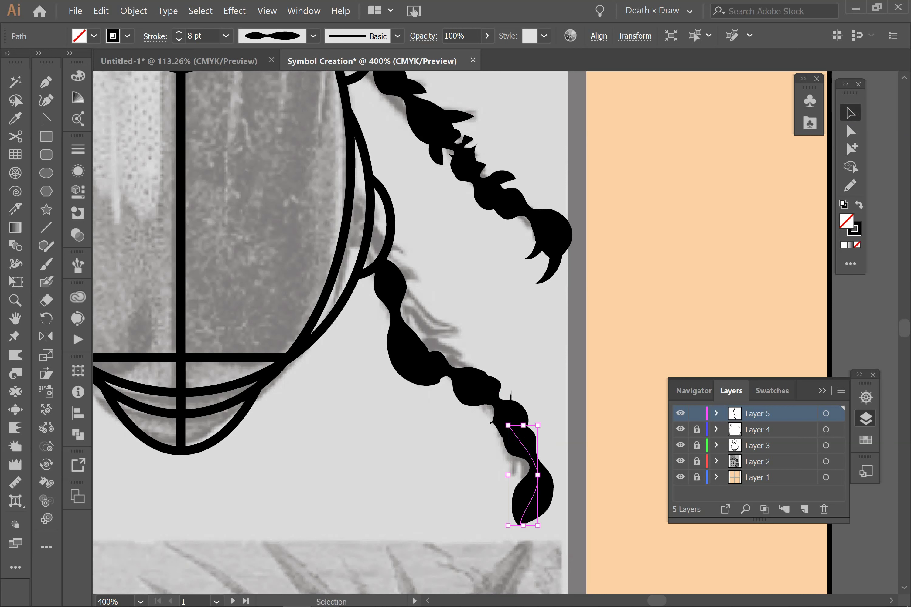
pyautogui.click(533, 487)
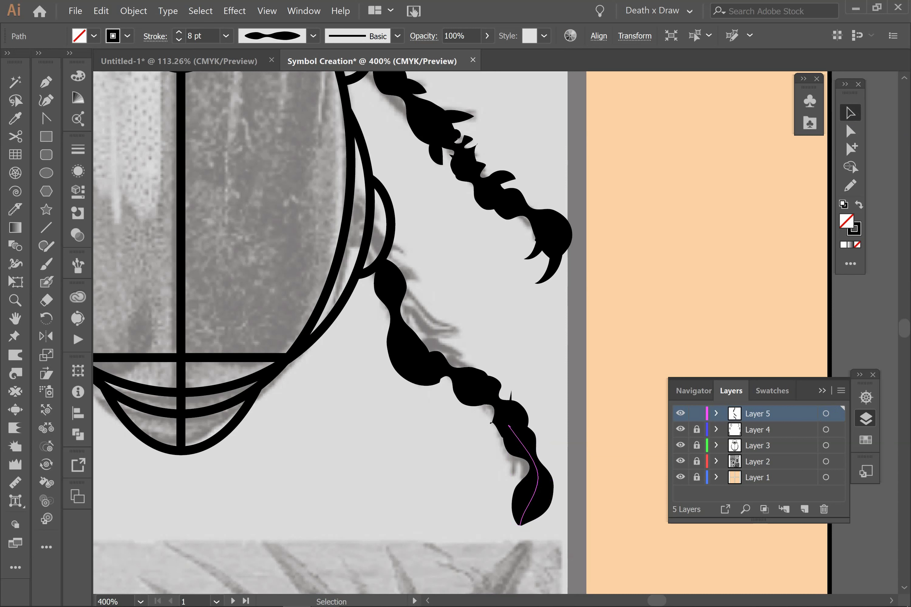
pyautogui.hotkey('ctrl', 'shift', 'a')
# - Set new strokes to the elliptical width profile at 3 pt
pyautogui.click(274, 35)
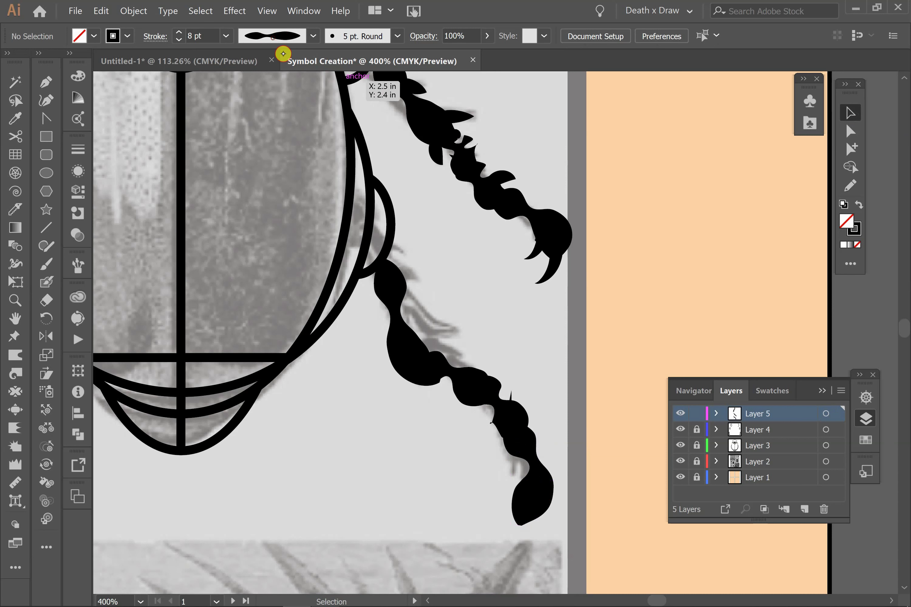
pyautogui.click(270, 86)
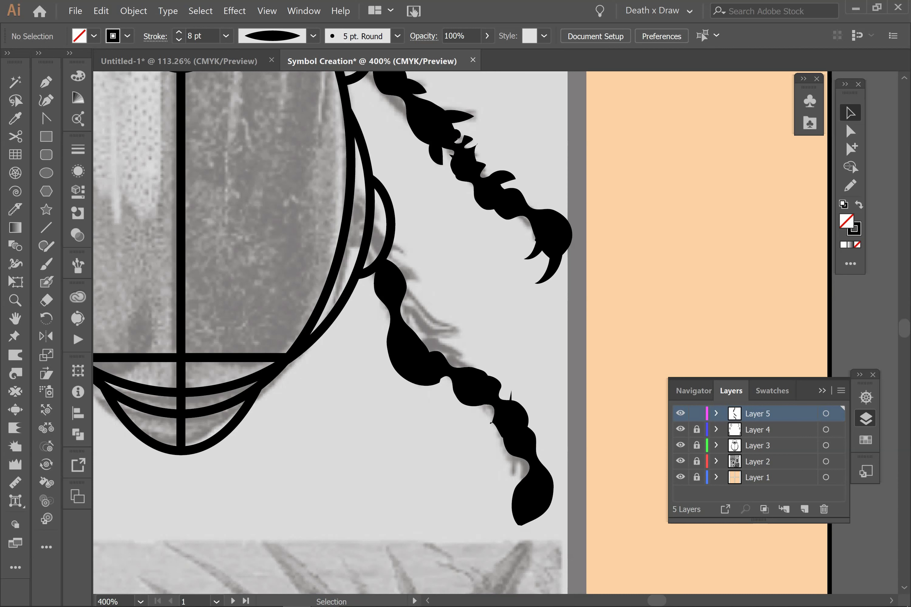
pyautogui.click(179, 40)
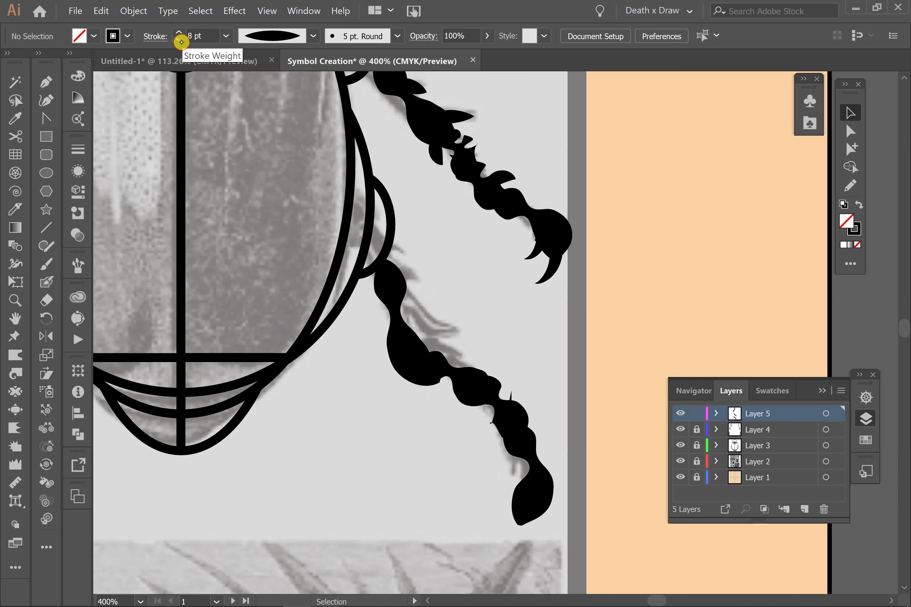
pyautogui.click(179, 39)
pyautogui.click(179, 39)
pyautogui.click(179, 40)
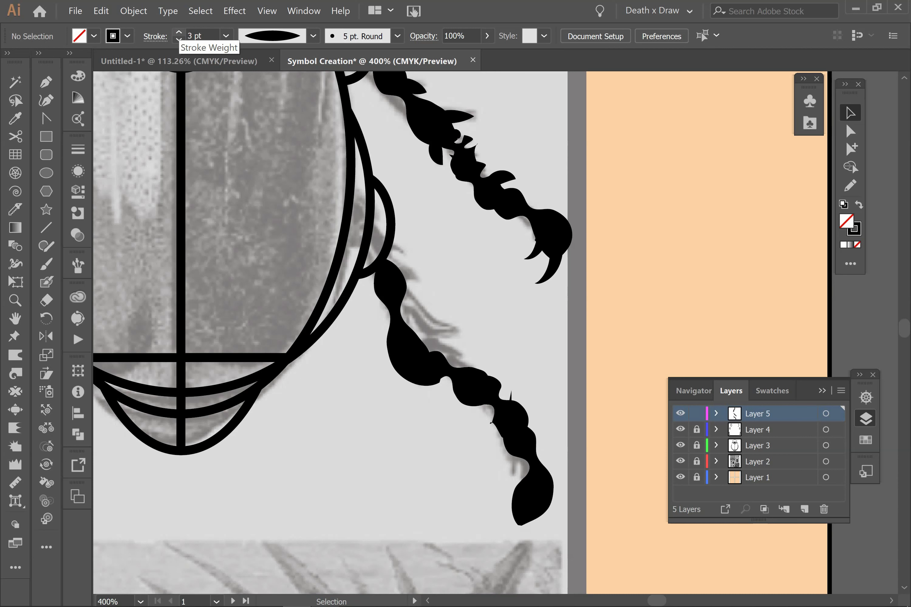
pyautogui.click(179, 39)
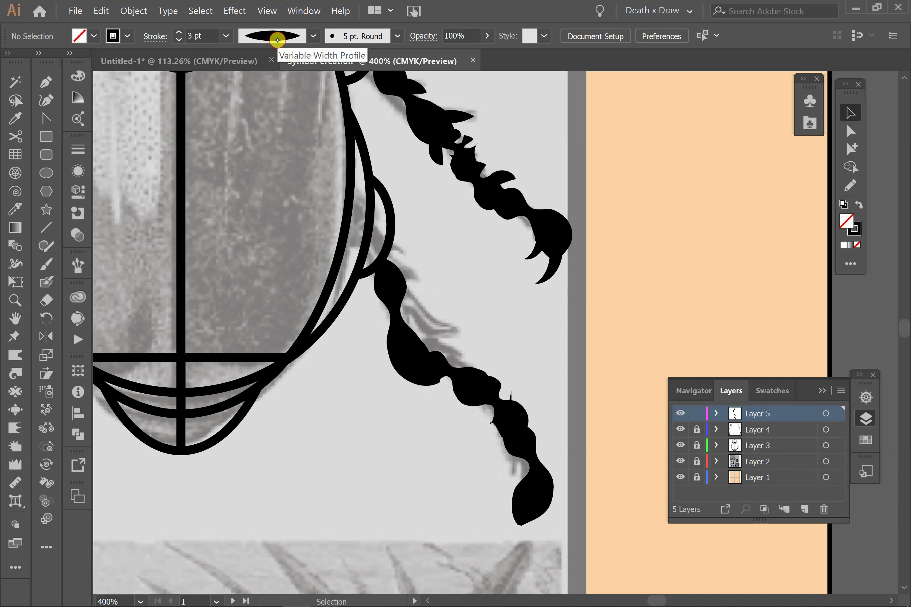
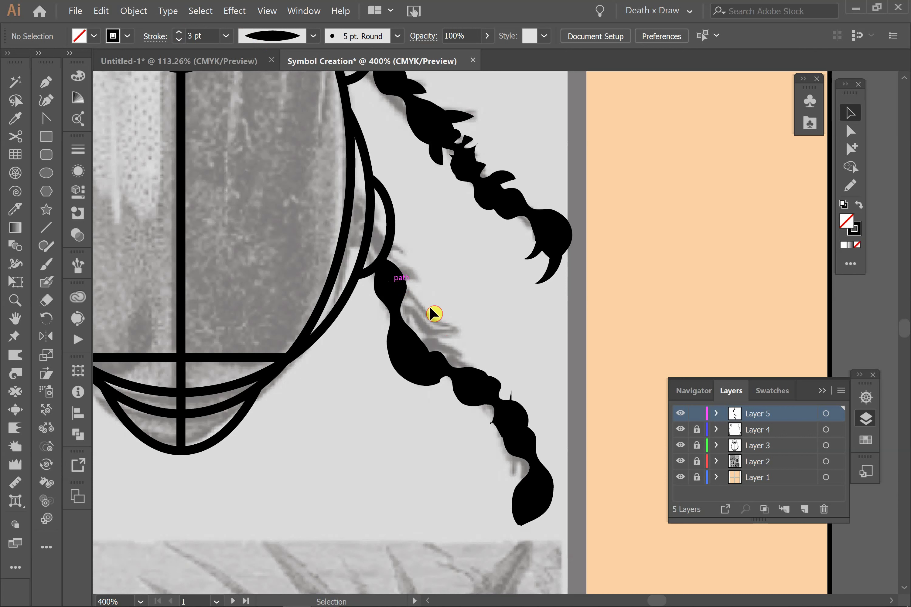
# - Pencil-draw several pointed spur strokes and a hooked claw tip along the beetle's lower right leg
pyautogui.click(848, 184)
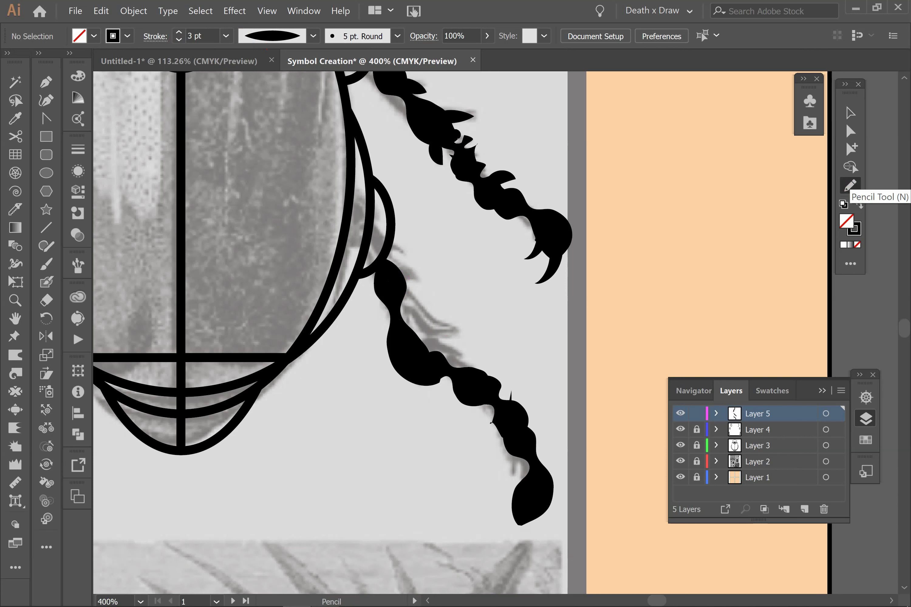
pyautogui.moveTo(395, 285); pyautogui.dragTo(393, 285)
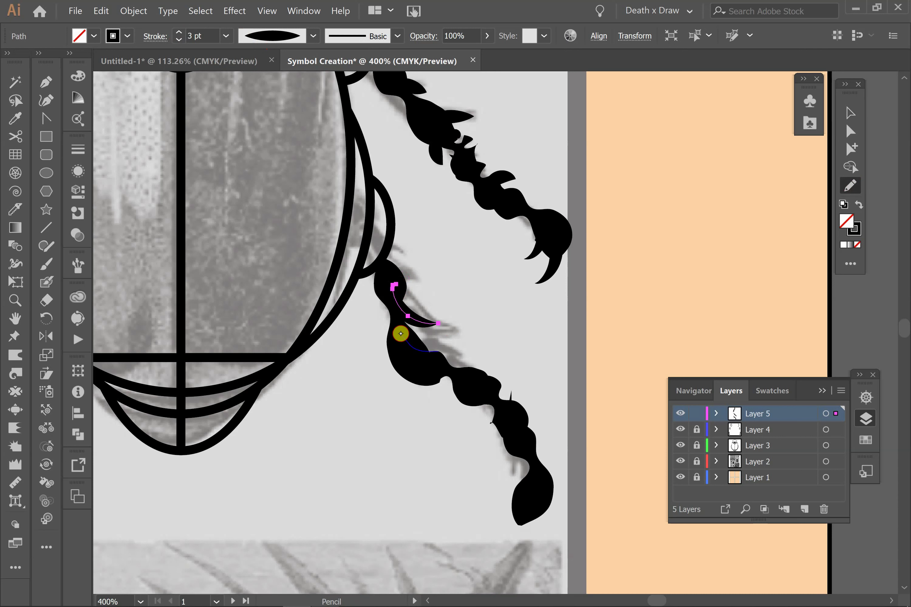
pyautogui.moveTo(399, 333)
pyautogui.mouseDown()
pyautogui.moveTo(437, 351)
pyautogui.moveTo(456, 348)
pyautogui.moveTo(487, 385)
pyautogui.moveTo(521, 387)
pyautogui.mouseUp()
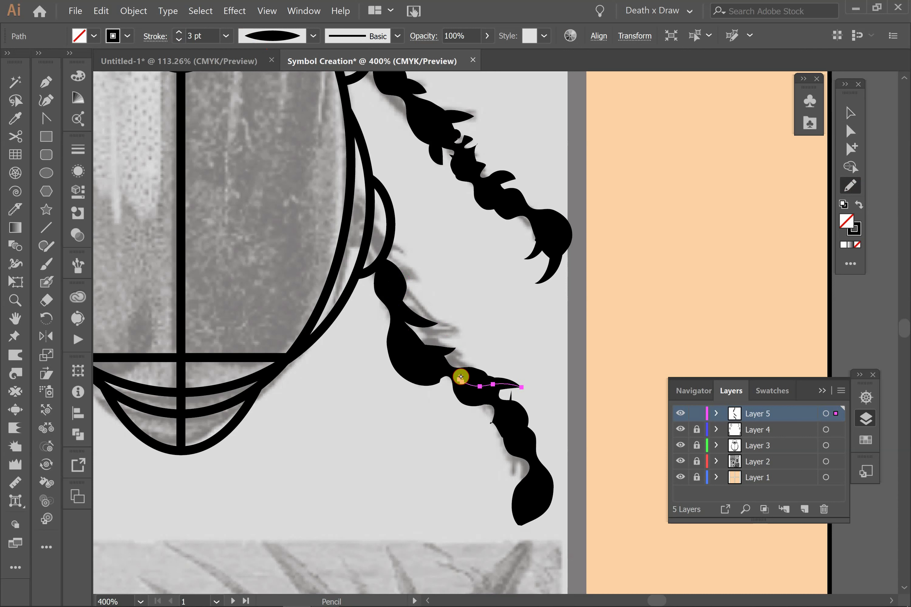
pyautogui.moveTo(535, 487)
pyautogui.mouseDown()
pyautogui.moveTo(490, 517)
pyautogui.moveTo(510, 531)
pyautogui.mouseUp()
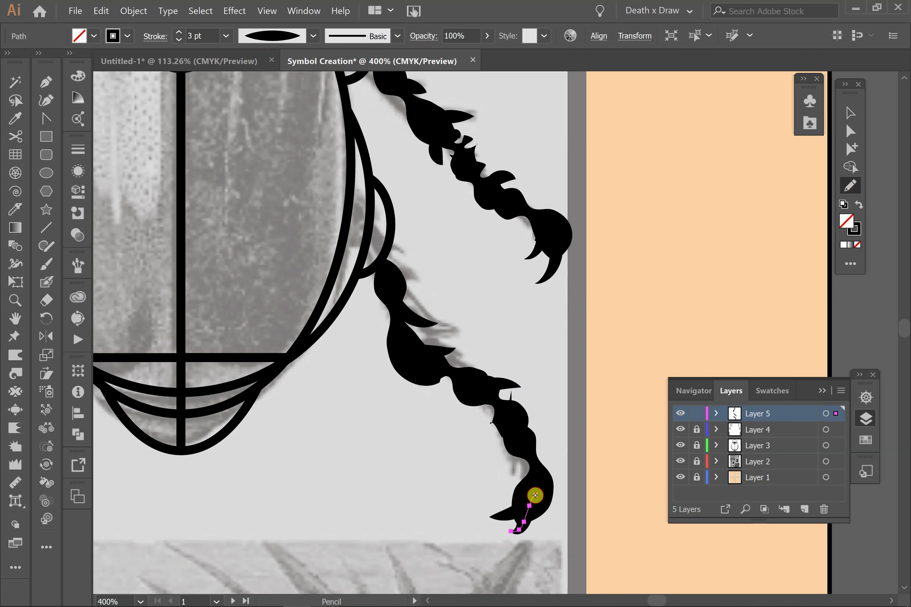
pyautogui.moveTo(408, 360)
pyautogui.mouseDown()
pyautogui.moveTo(432, 406)
pyautogui.moveTo(451, 412)
pyautogui.mouseUp()
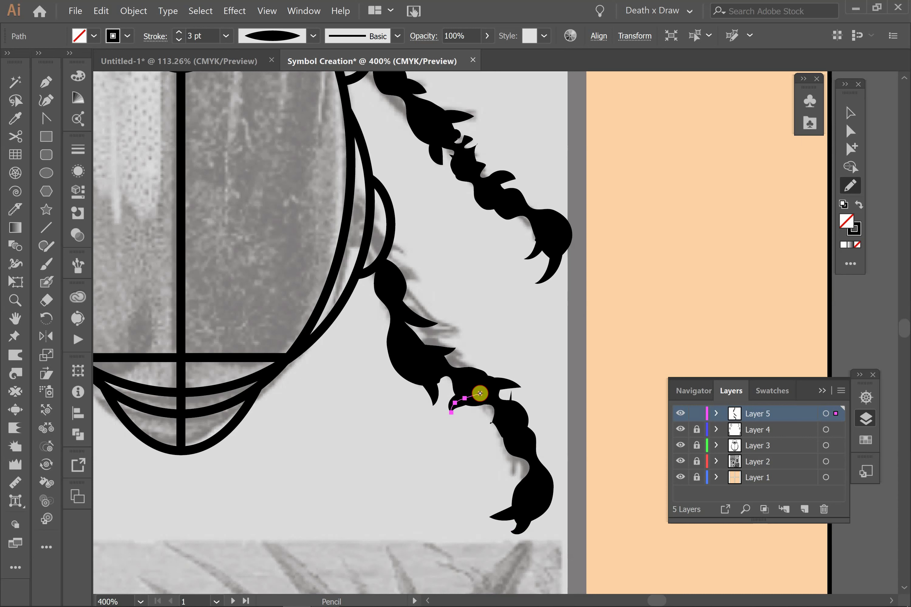
pyautogui.moveTo(511, 417)
pyautogui.mouseDown()
pyautogui.moveTo(480, 428)
pyautogui.moveTo(508, 417)
pyautogui.moveTo(515, 395)
pyautogui.mouseUp()
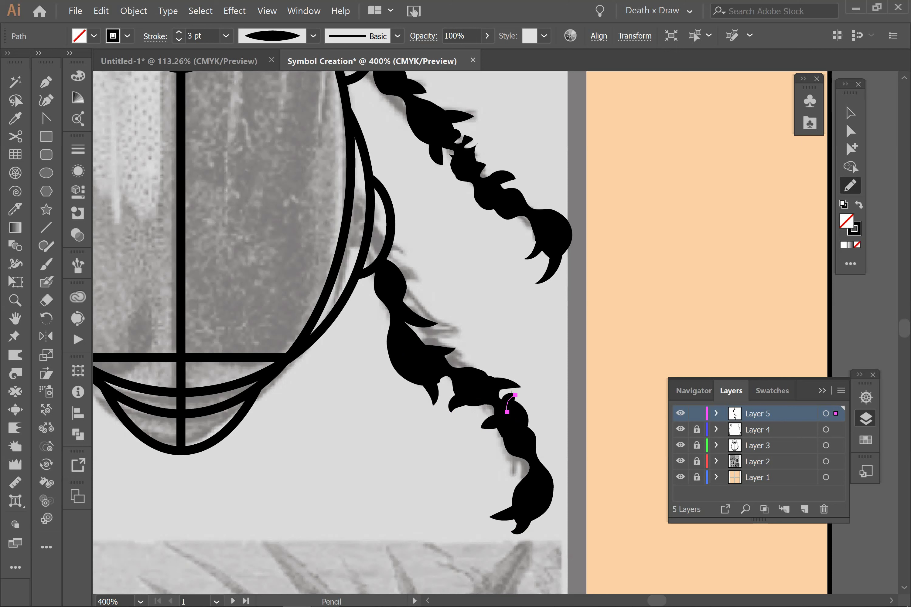
pyautogui.press('ctrl')
pyautogui.hotkey('ctrl', '-')
pyautogui.press('space')
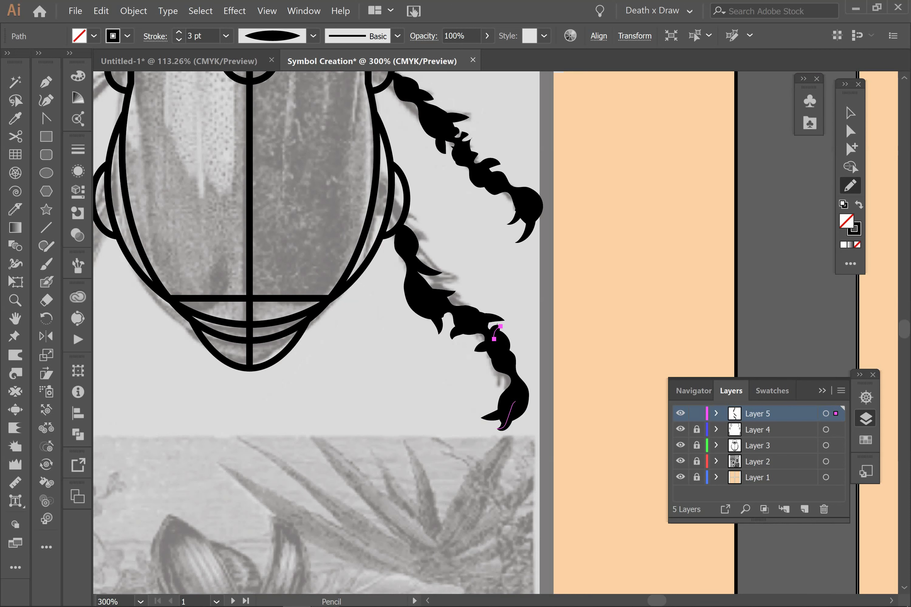
pyautogui.moveTo(573, 301); pyautogui.dragTo(577, 388)
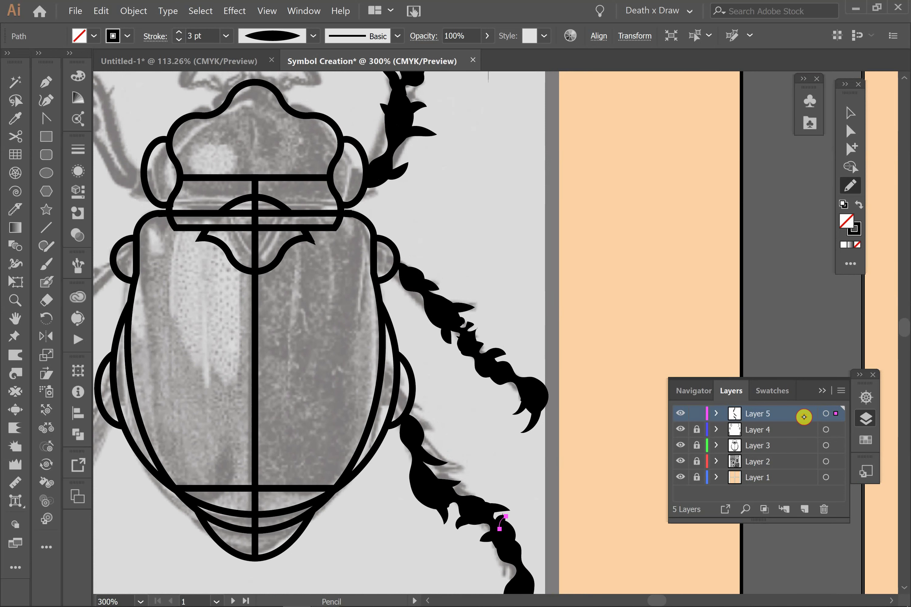
# - Target Layer 5 and unlock all locked artwork with Object > Unlock All
pyautogui.click(825, 414)
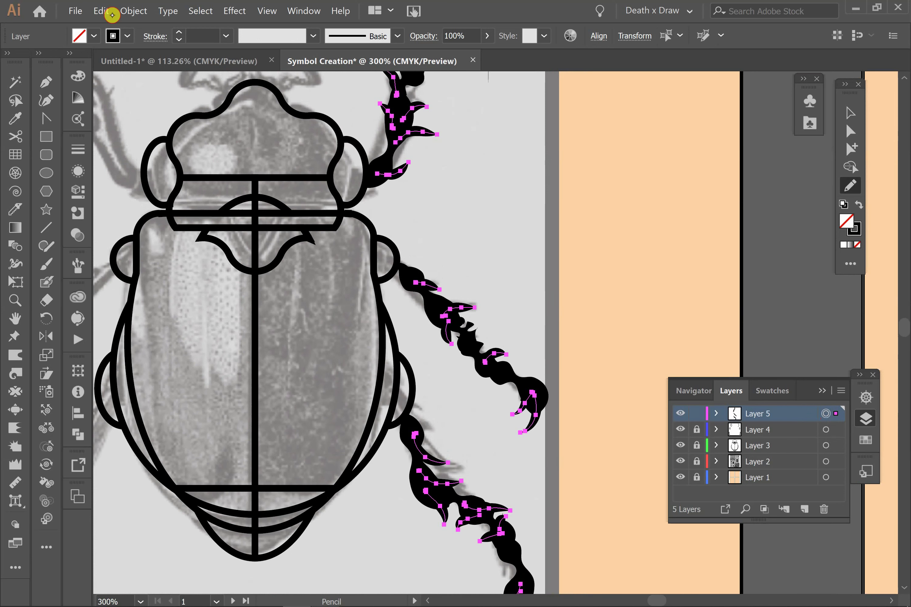
pyautogui.click(133, 11)
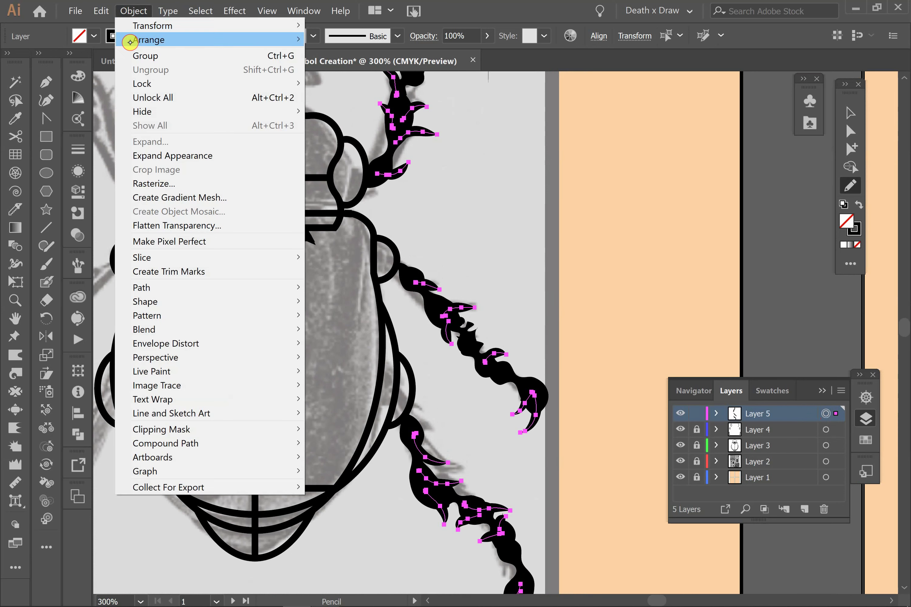
pyautogui.click(153, 98)
# - Deselect, zoom out to 200%, and marquee-select the three right-side legs
pyautogui.click(850, 114)
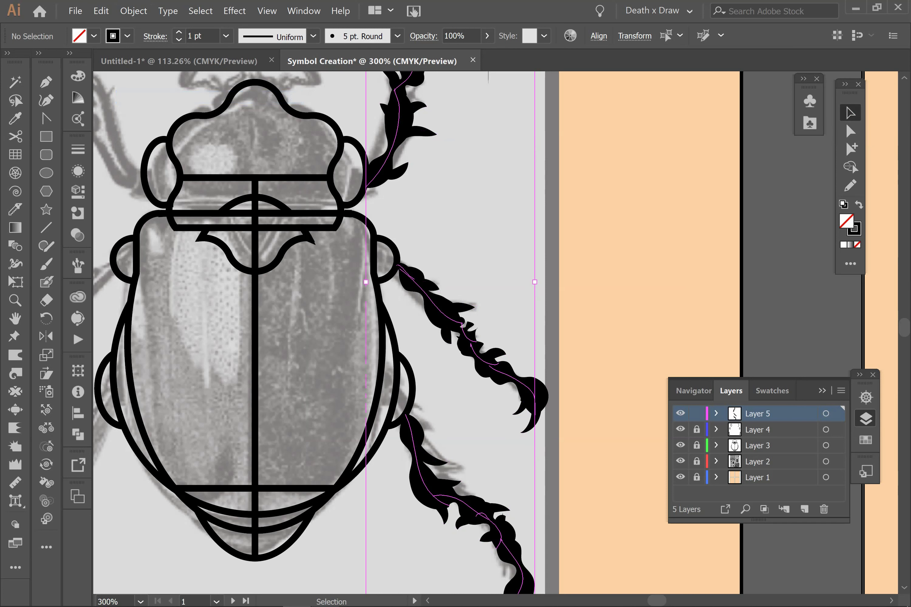
pyautogui.hotkey('ctrl', 'shift', 'a')
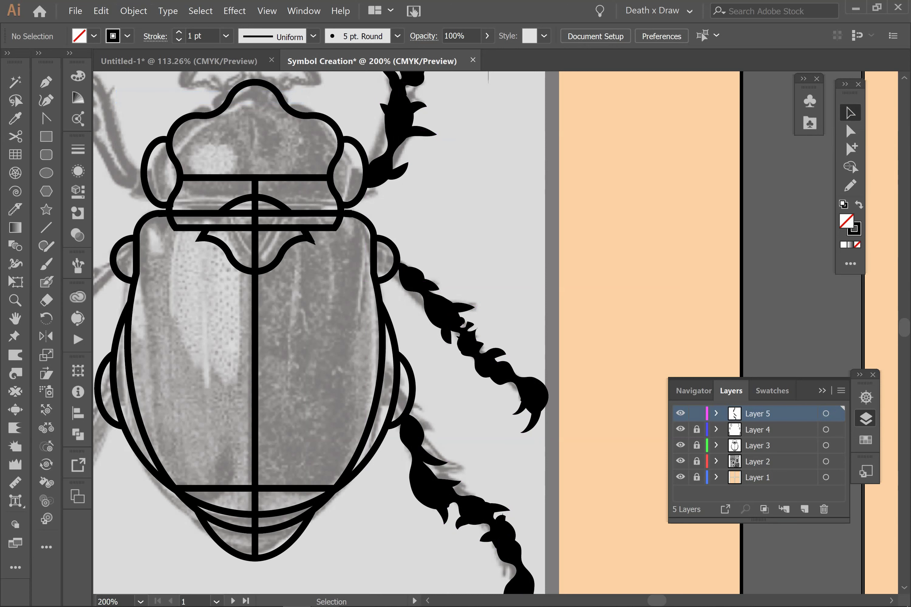
pyautogui.hotkey('ctrl', '-')
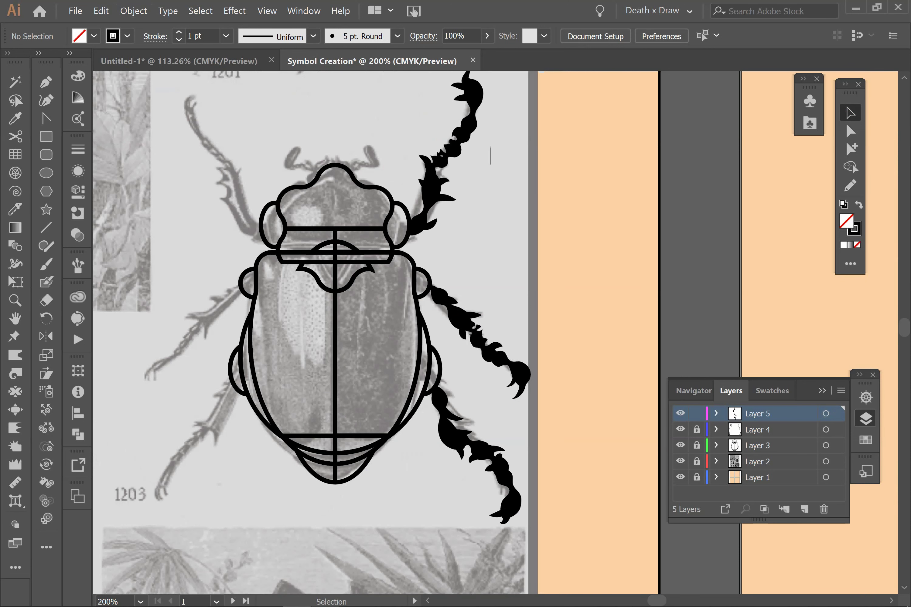
pyautogui.press('space')
pyautogui.click(562, 323)
pyautogui.moveTo(542, 261); pyautogui.dragTo(543, 266)
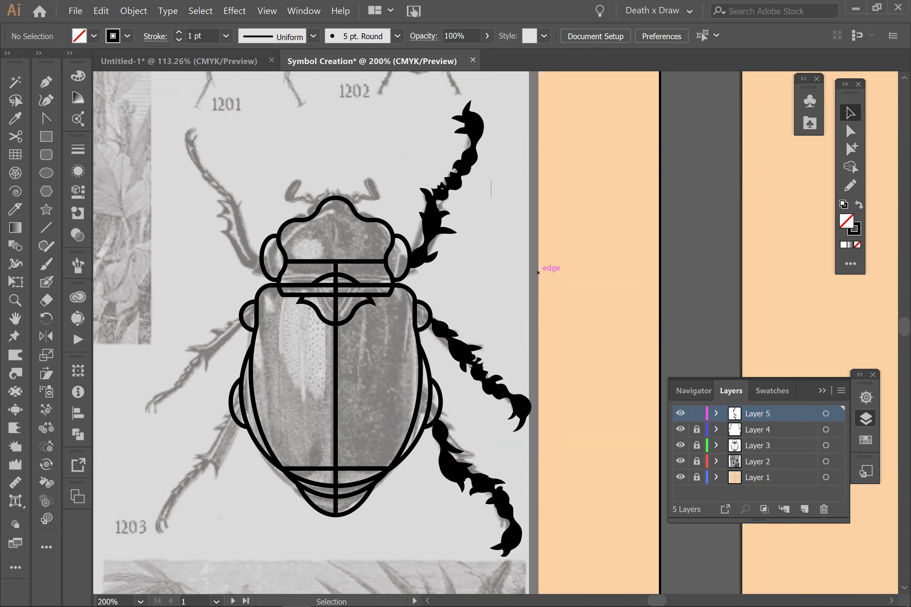
pyautogui.moveTo(402, 93); pyautogui.dragTo(576, 564)
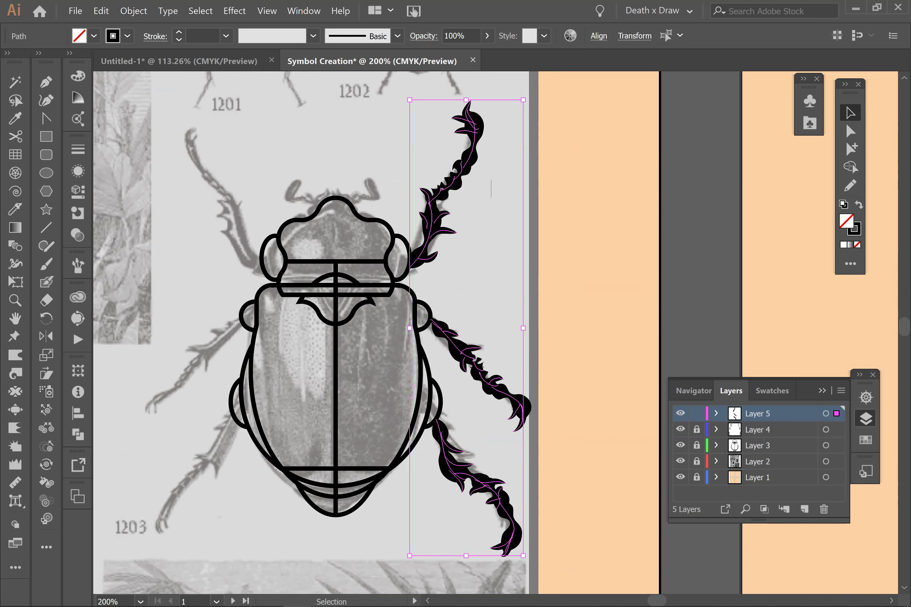
# - Reflect a vertical copy of the three right legs about the beetle's centre and nudge it slightly outward
pyautogui.click(46, 336)
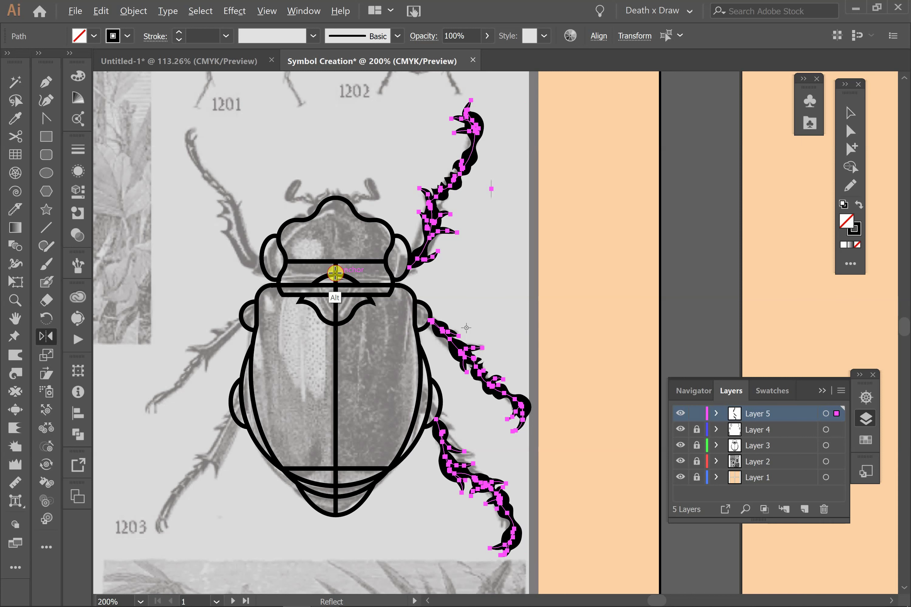
pyautogui.keyDown('alt'); pyautogui.click(335, 273); pyautogui.keyUp('alt')
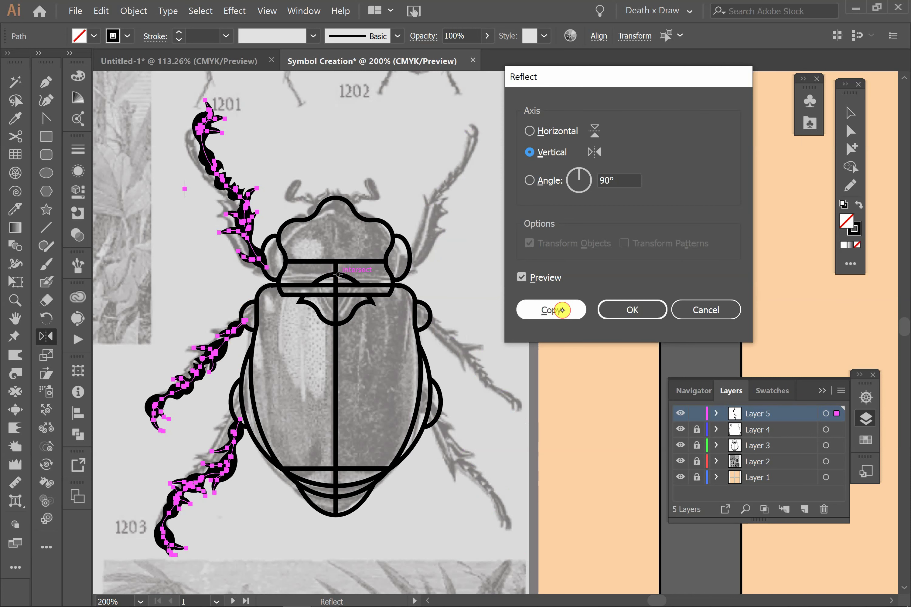
pyautogui.click(555, 310)
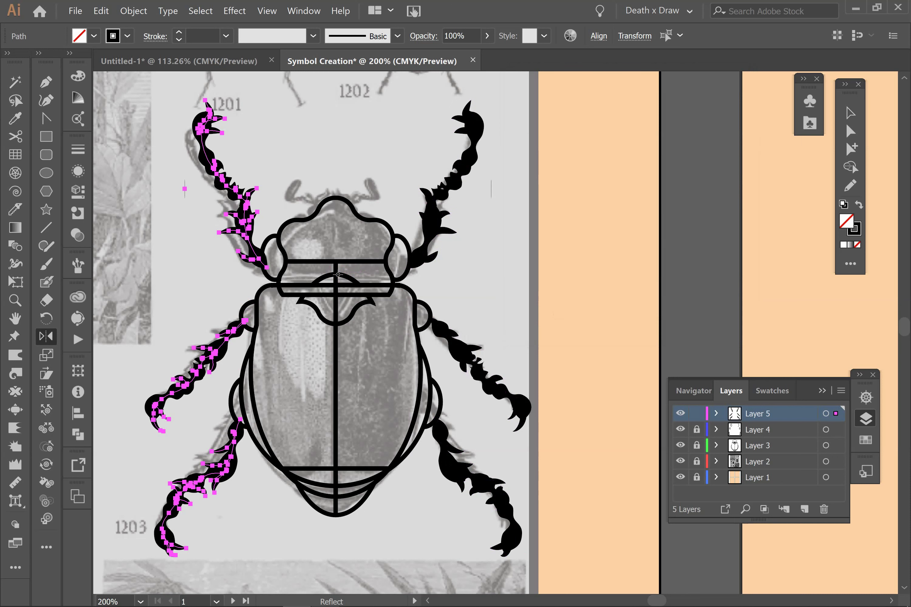
pyautogui.press('Left')
pyautogui.press('Left')
pyautogui.press('Left')
pyautogui.press('Left')
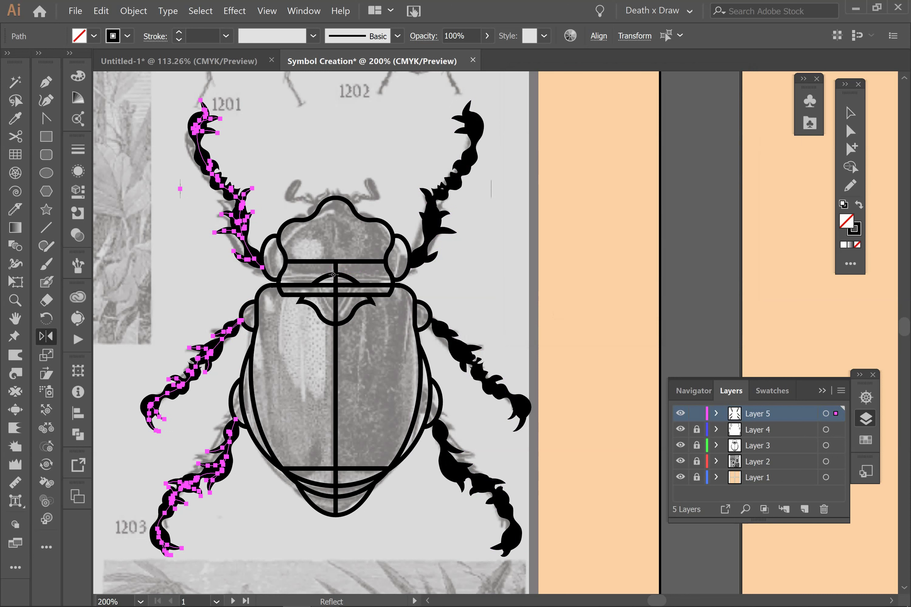
pyautogui.press('Left')
pyautogui.press('Left')
pyautogui.press('Right')
pyautogui.press('Right')
pyautogui.click(850, 113)
pyautogui.click(626, 236)
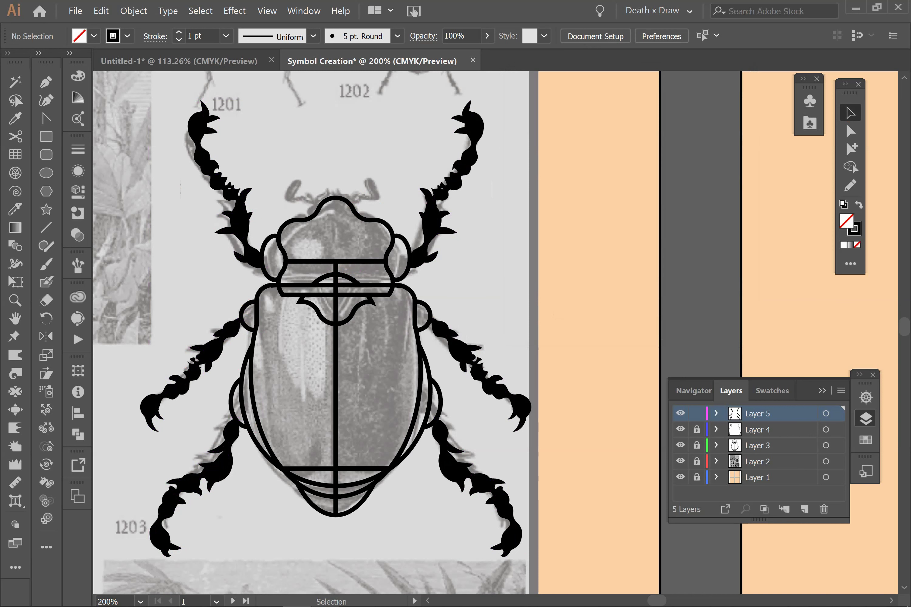
# - Set the Pencil stroke to Width Profile 2 at 5 pt
pyautogui.click(849, 185)
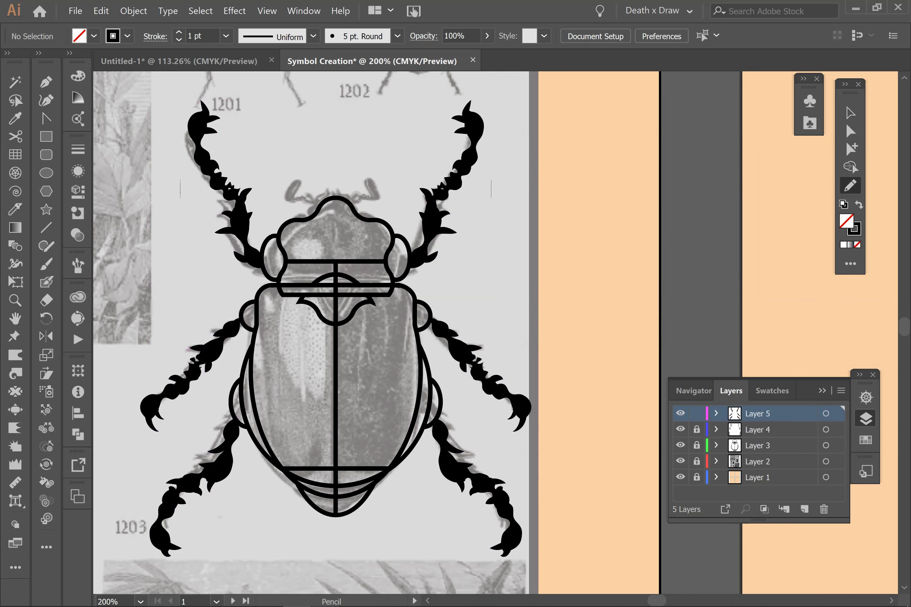
pyautogui.click(275, 36)
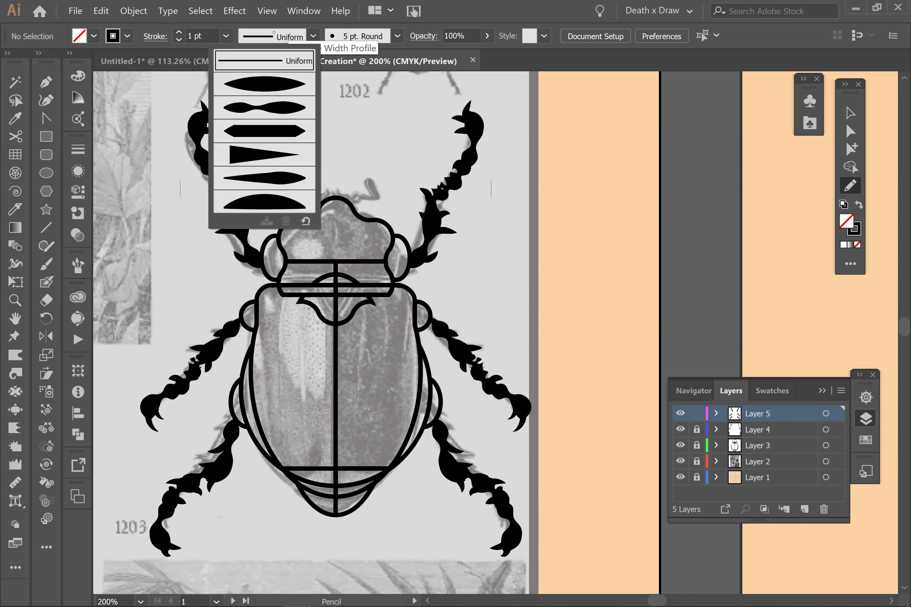
pyautogui.click(274, 108)
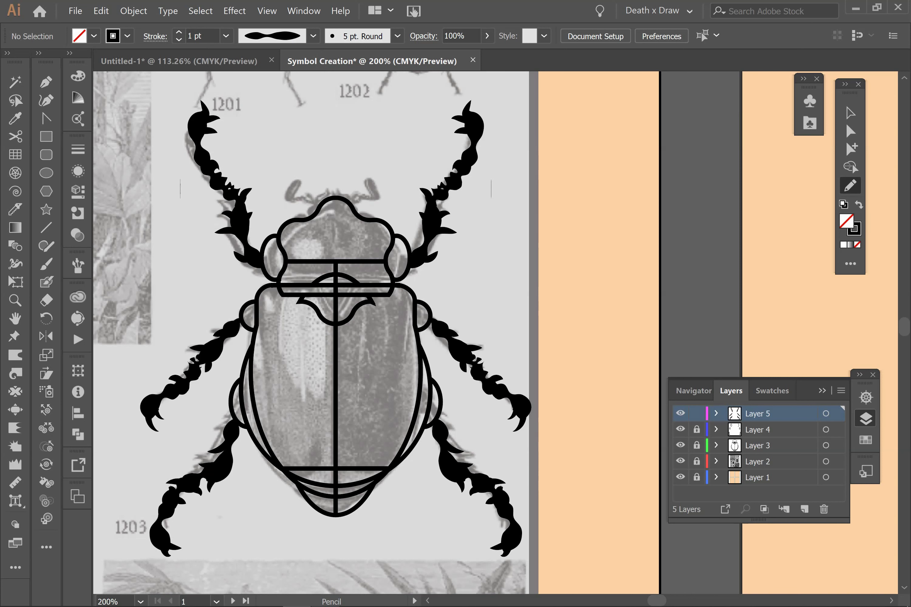
pyautogui.click(178, 31)
pyautogui.click(178, 32)
pyautogui.click(179, 31)
pyautogui.click(178, 31)
pyautogui.click(188, 32)
# - Draw a curved horn above the beetle's head and reflect a copy to the opposite side
pyautogui.moveTo(345, 200)
pyautogui.mouseDown()
pyautogui.moveTo(391, 200)
pyautogui.moveTo(413, 162)
pyautogui.moveTo(381, 131)
pyautogui.mouseUp()
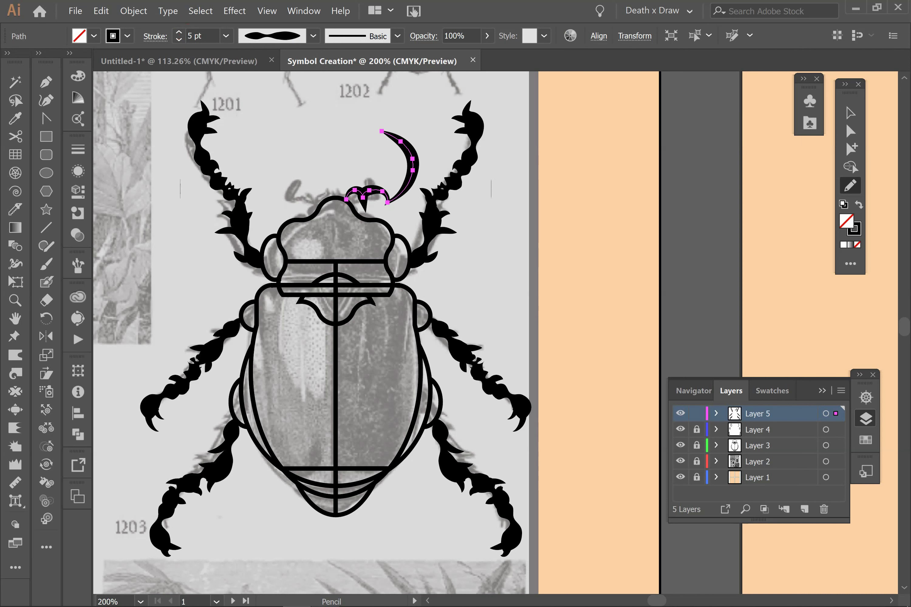
pyautogui.click(345, 199)
pyautogui.moveTo(345, 200); pyautogui.dragTo(339, 181)
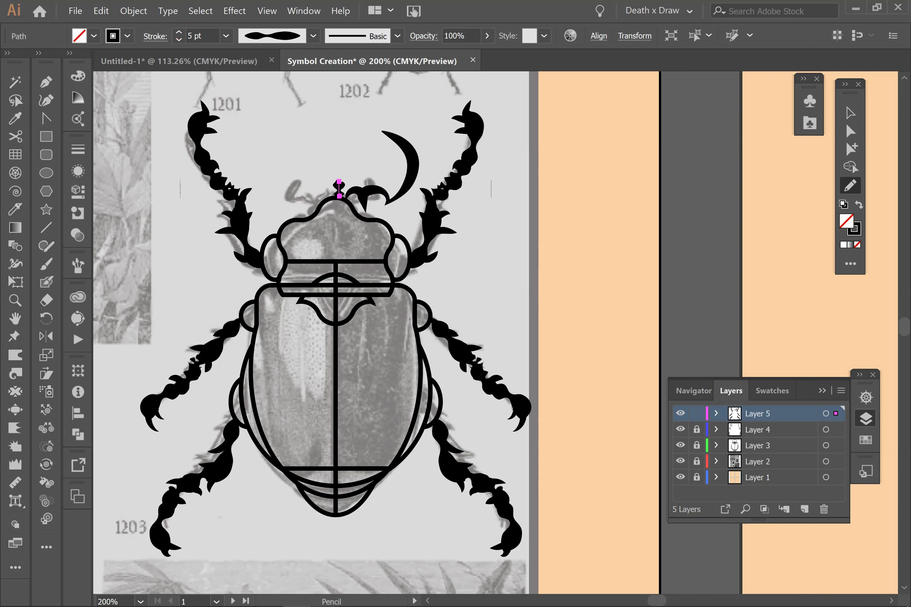
pyautogui.press('o')
pyautogui.press('Return')
pyautogui.click(521, 276)
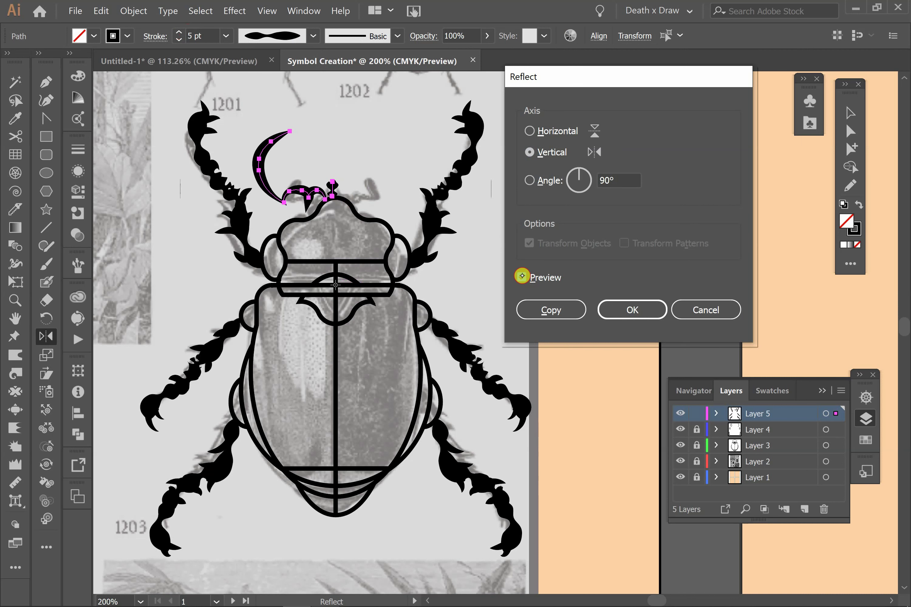
pyautogui.click(570, 309)
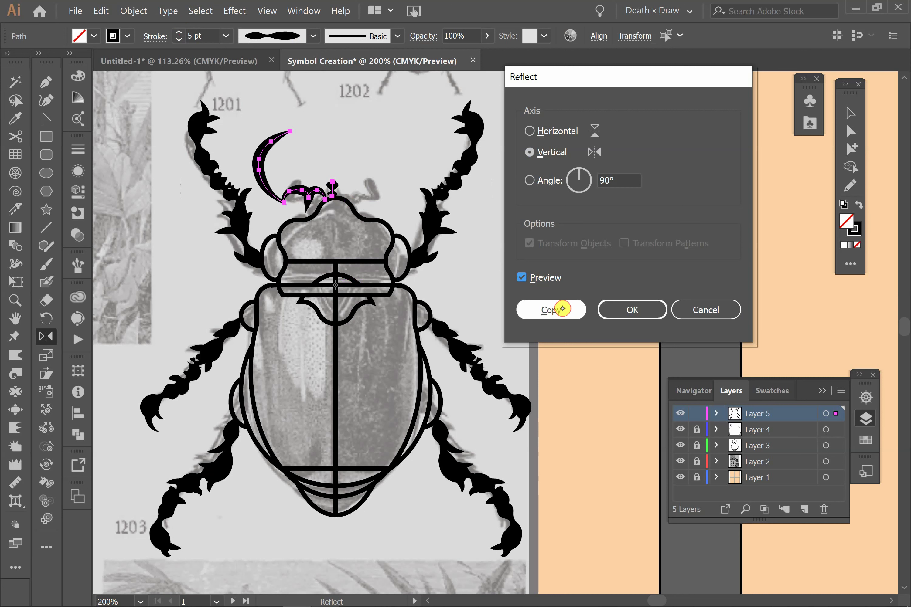
# - Select the left and right horns with their mandibles and bring up the Stroke panel
pyautogui.press('v')
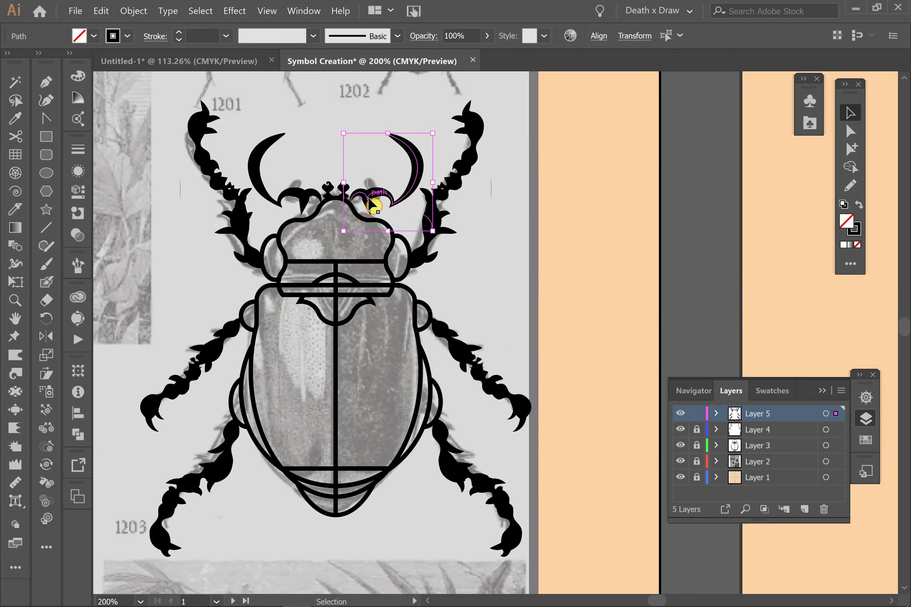
pyautogui.click(495, 192)
pyautogui.click(389, 200)
pyautogui.click(386, 199)
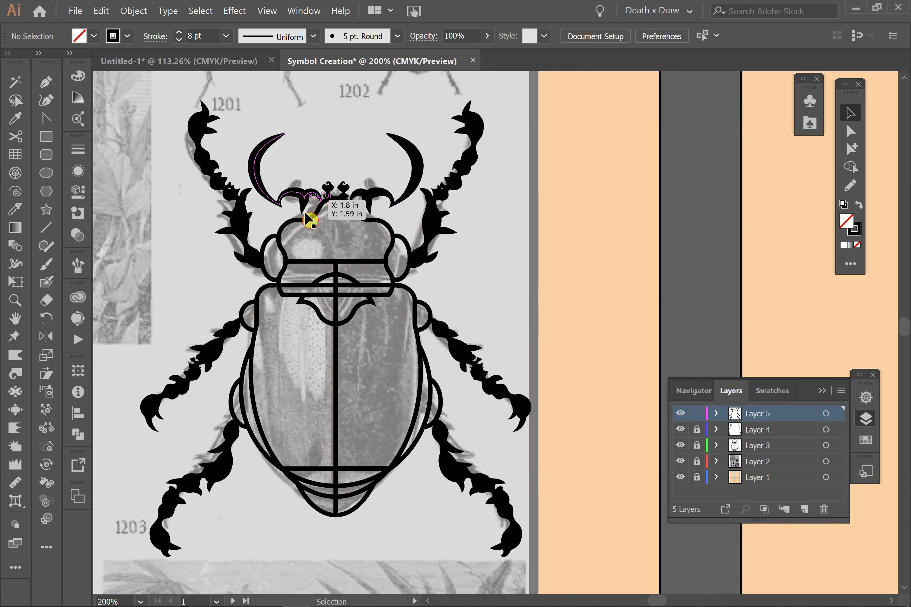
pyautogui.click(267, 174)
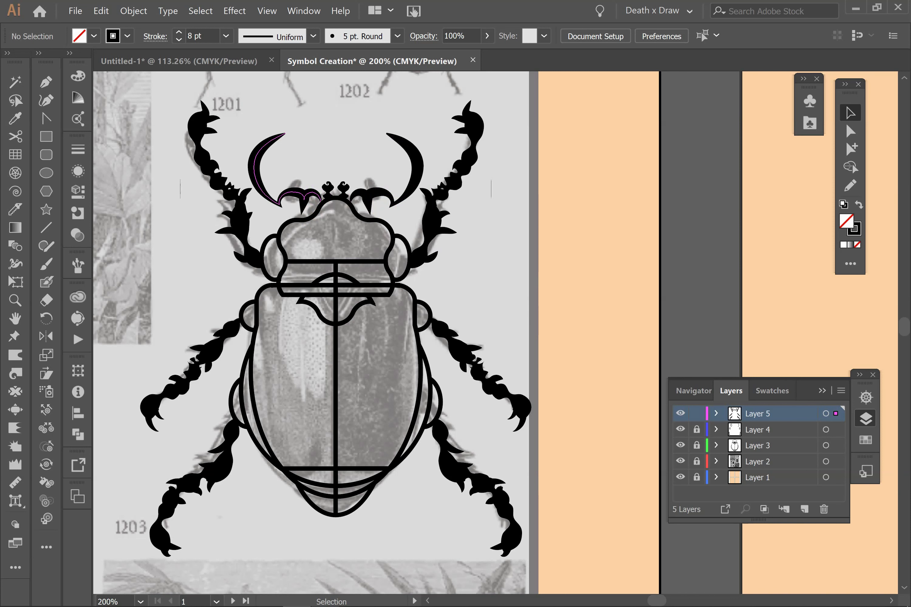
pyautogui.keyDown('shift'); pyautogui.click(420, 184); pyautogui.keyUp('shift')
pyautogui.click(78, 150)
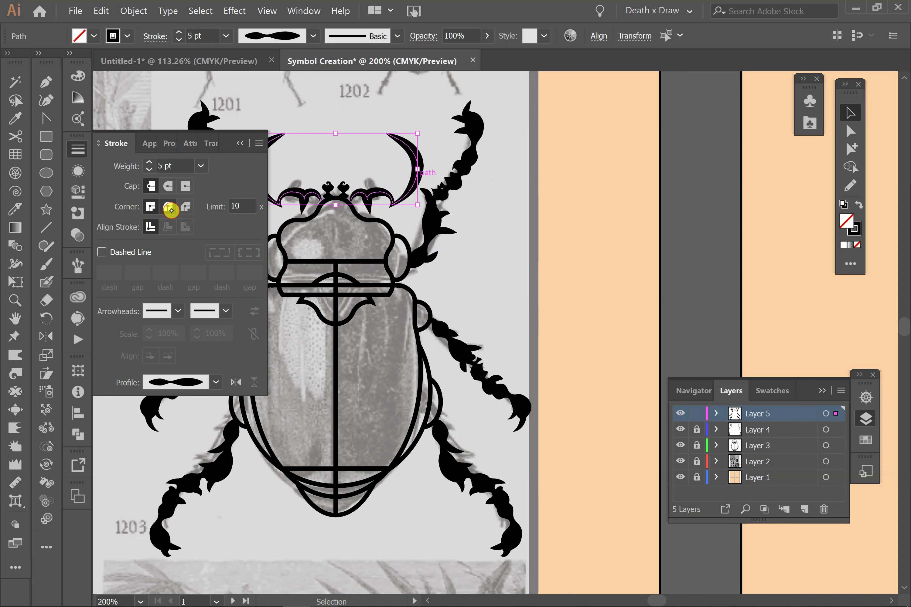
# - Give both horns' strokes a Round Join, then deselect
pyautogui.click(170, 210)
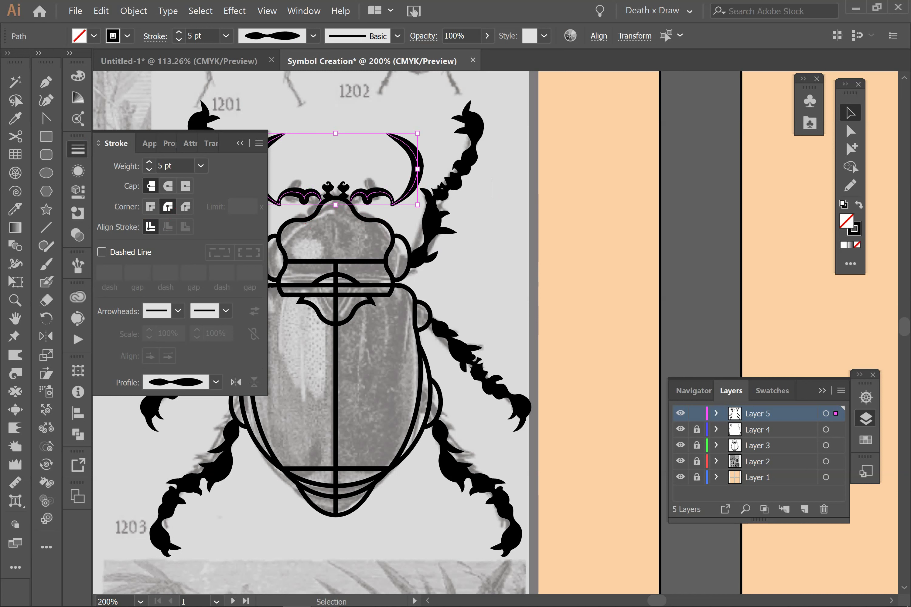
pyautogui.click(854, 107)
pyautogui.click(629, 234)
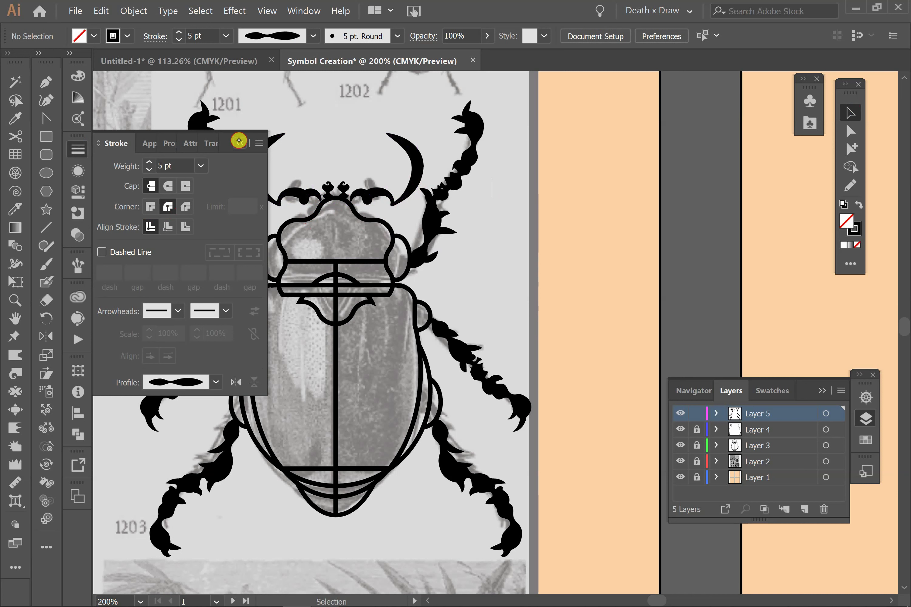
# - Hide the grey reference photo on Layer 2, lock Layer 5 and make Layer 3 active
pyautogui.click(239, 142)
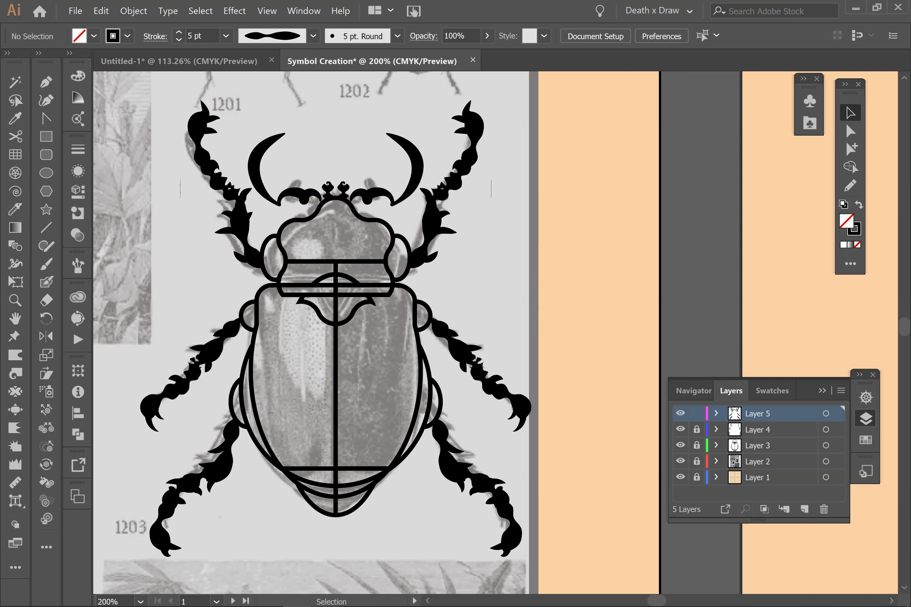
pyautogui.click(680, 461)
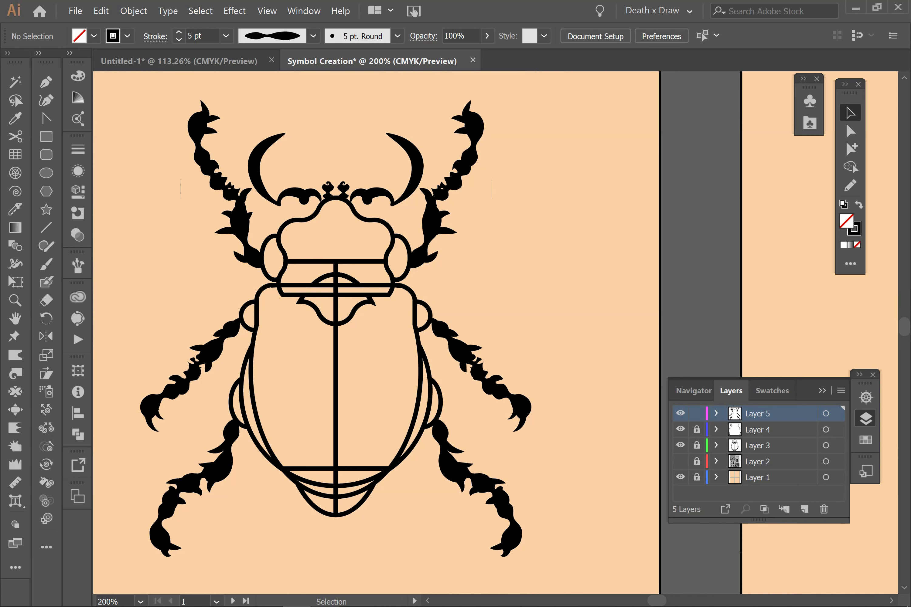
pyautogui.click(757, 445)
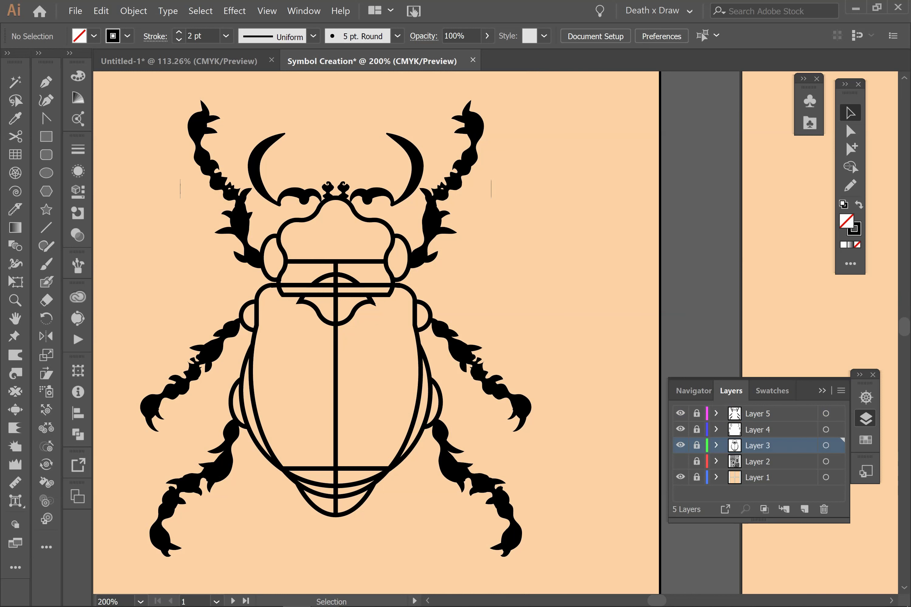
# - On a new layer, draw a straight vertical line down the centre of the shell
pyautogui.click(46, 228)
pyautogui.click(803, 509)
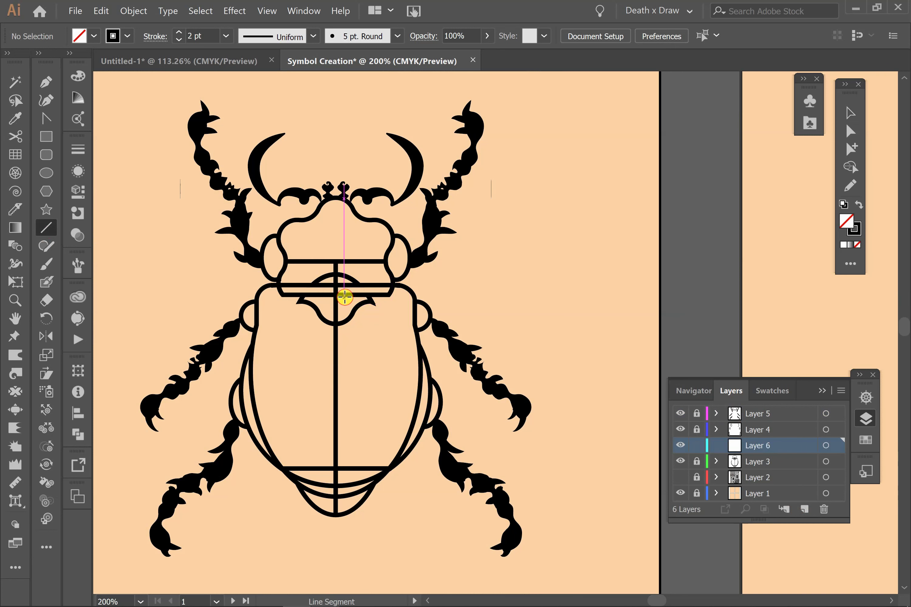
pyautogui.moveTo(347, 308); pyautogui.dragTo(343, 466)
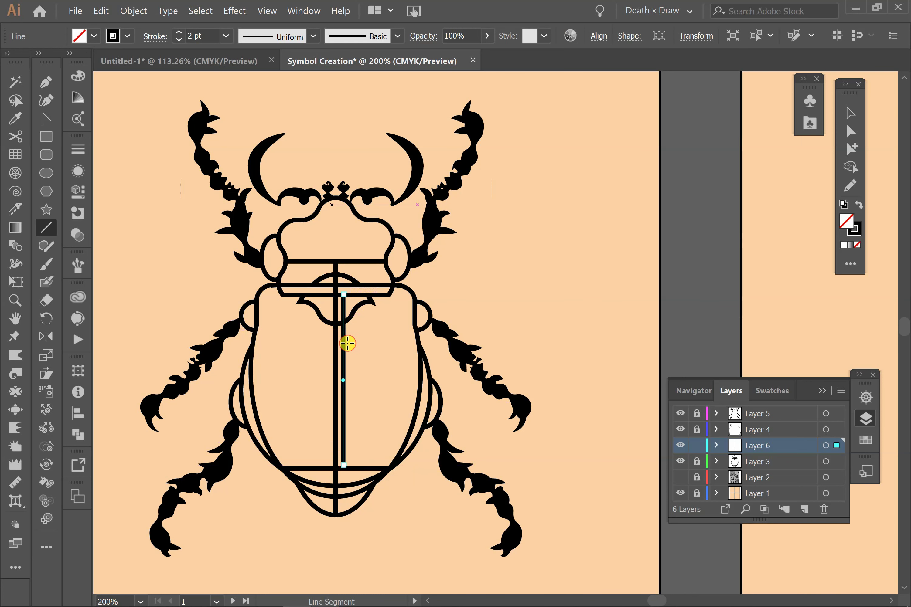
# - Taper the centre line with Width Profile 1 and reselect it
pyautogui.click(282, 36)
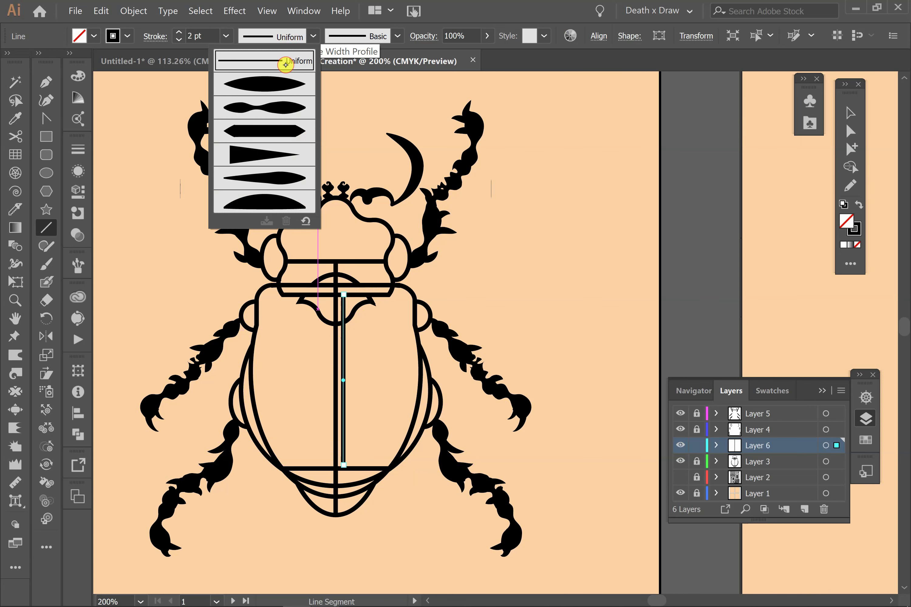
pyautogui.click(265, 84)
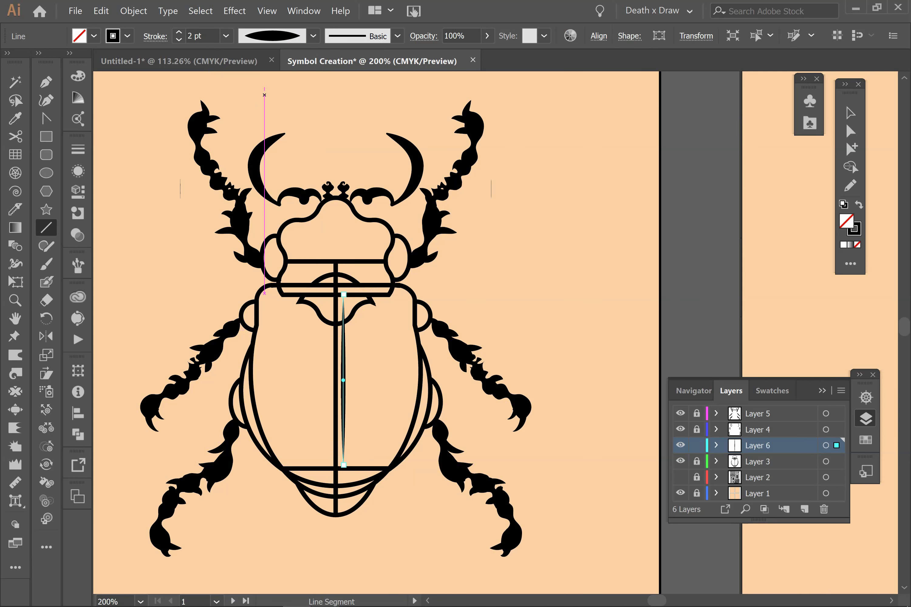
pyautogui.click(846, 112)
pyautogui.click(628, 315)
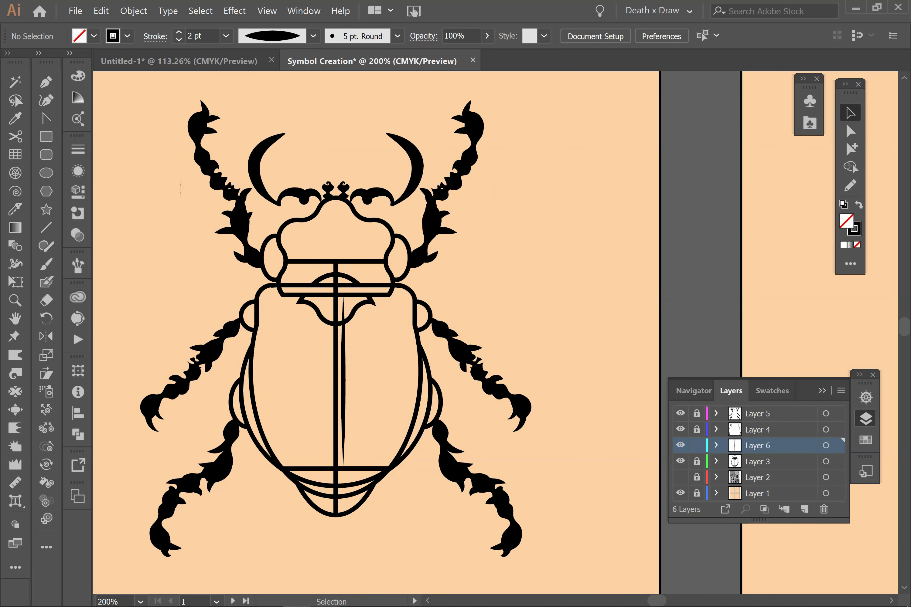
pyautogui.click(344, 374)
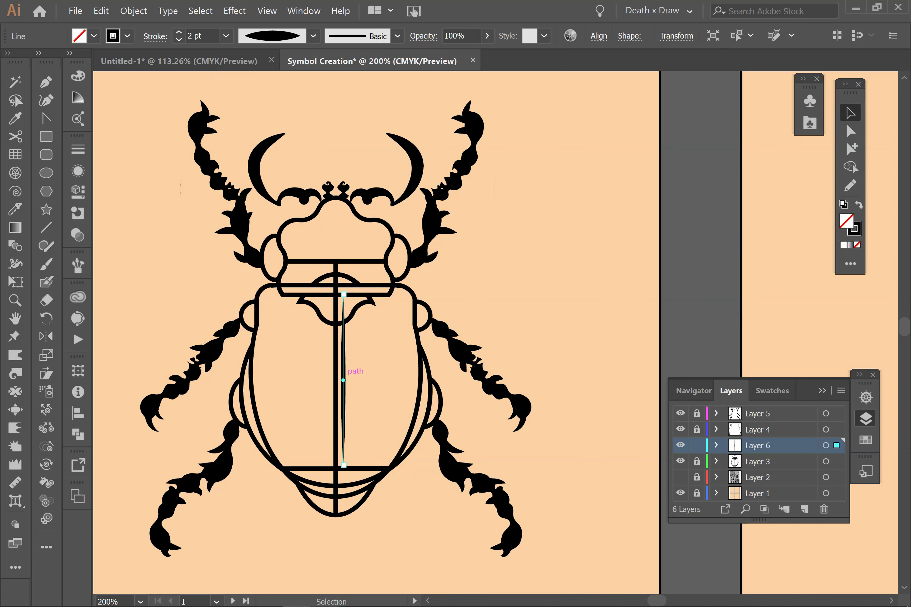
# - In Object > Transform > Move, enter a trial horizontal offset and 0 in vertical with Preview on
pyautogui.click(133, 11)
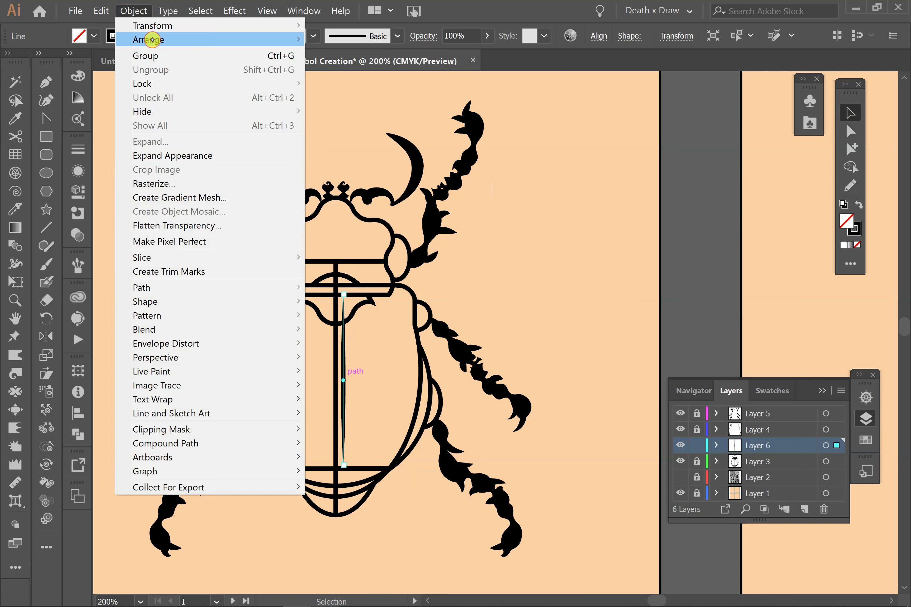
pyautogui.moveTo(158, 29)
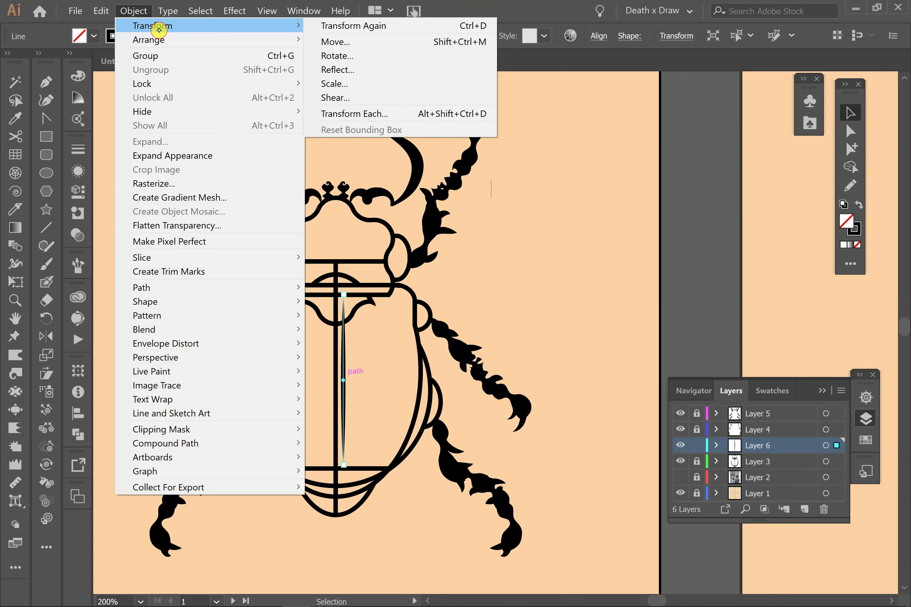
pyautogui.click(335, 42)
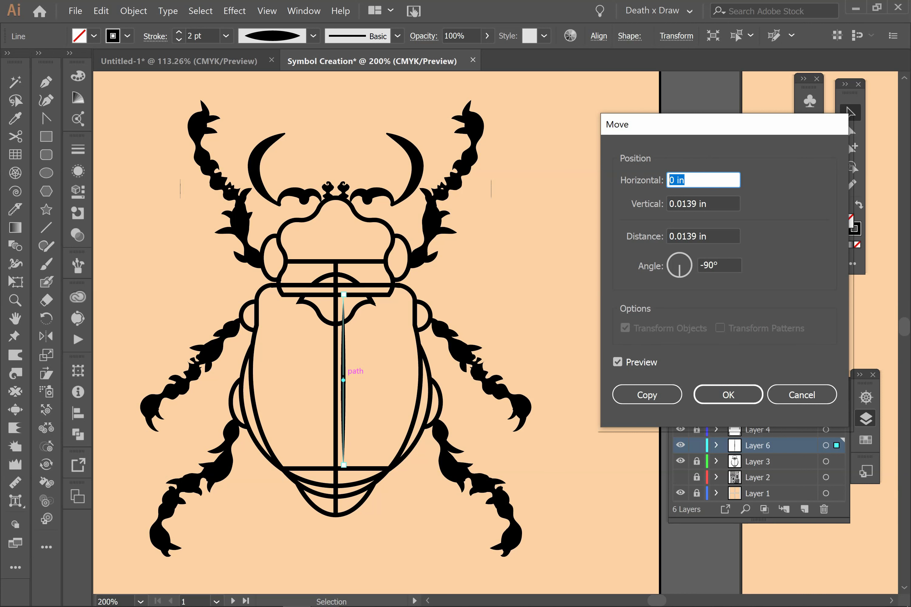
pyautogui.write('2')
pyautogui.click(705, 204)
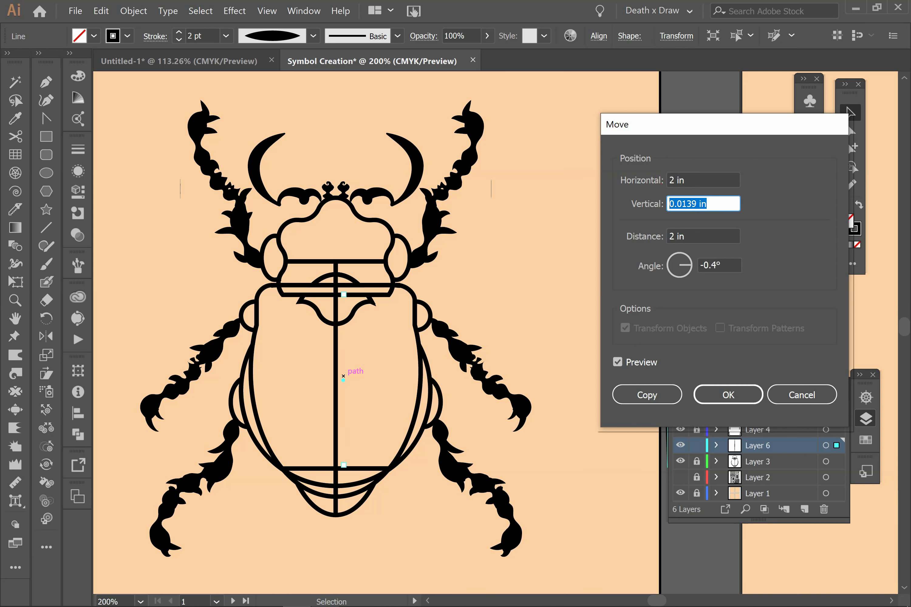
pyautogui.write('0')
pyautogui.click(672, 180)
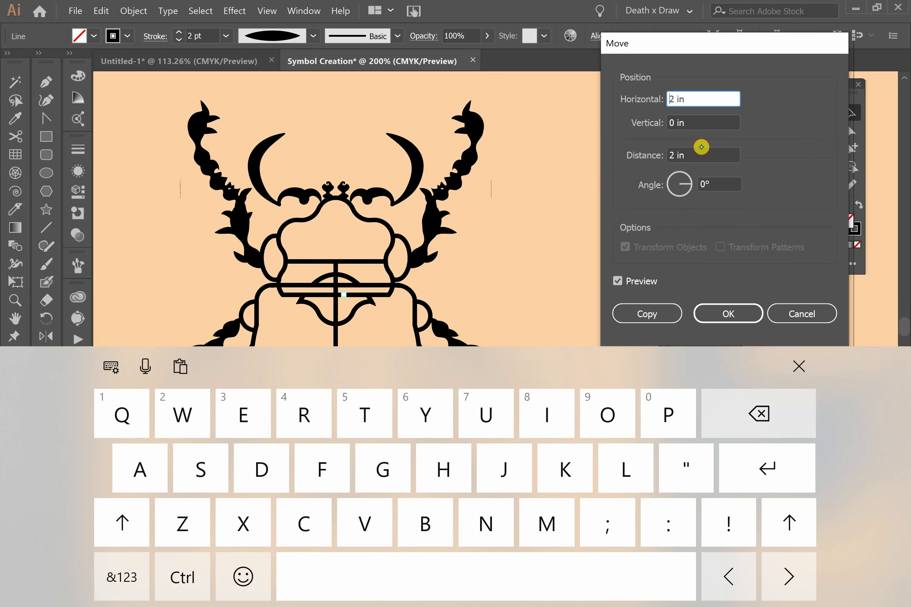
pyautogui.click(799, 366)
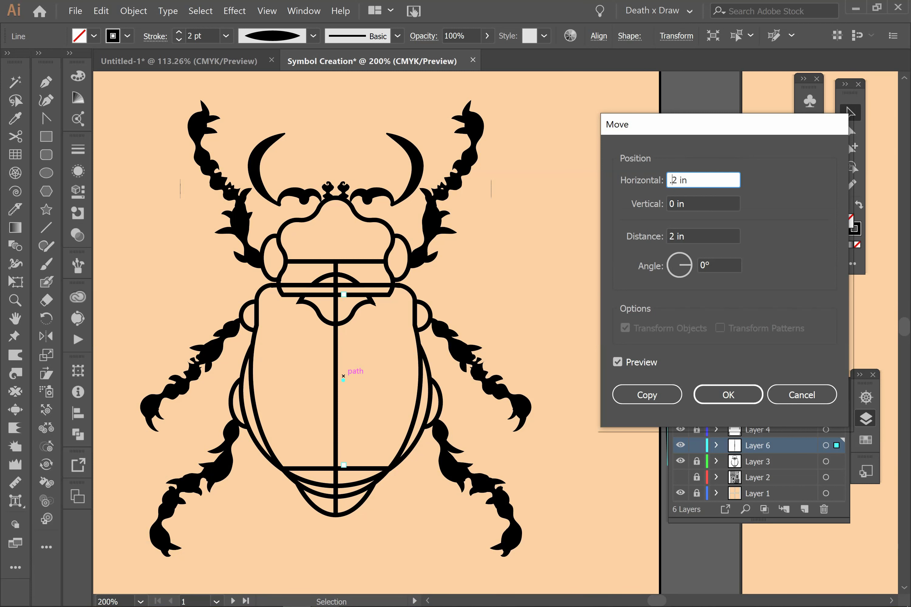
pyautogui.click(617, 362)
pyautogui.click(617, 362)
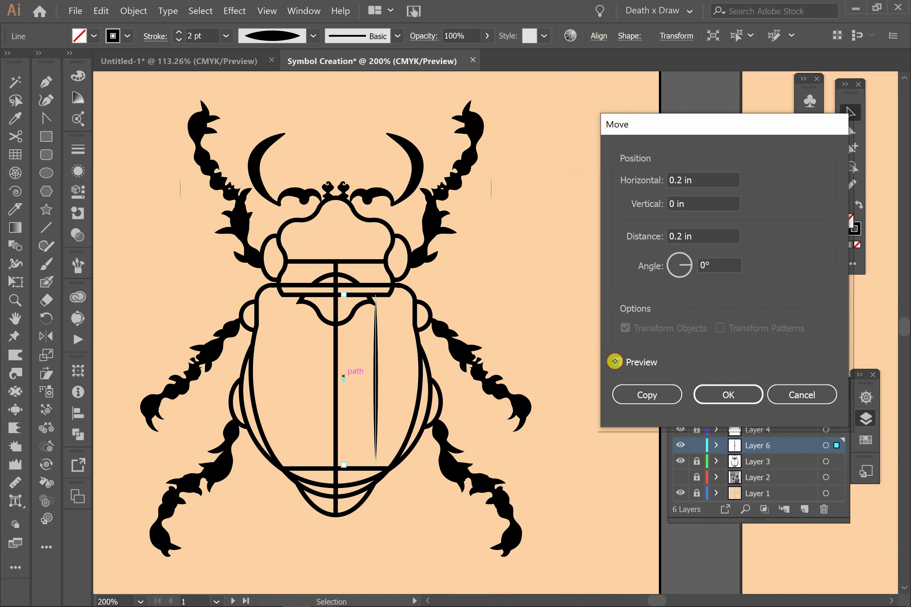
pyautogui.click(613, 363)
pyautogui.click(613, 362)
# - Change the horizontal offset to 0.05 in and create a copy of the line
pyautogui.click(678, 187)
pyautogui.click(692, 180)
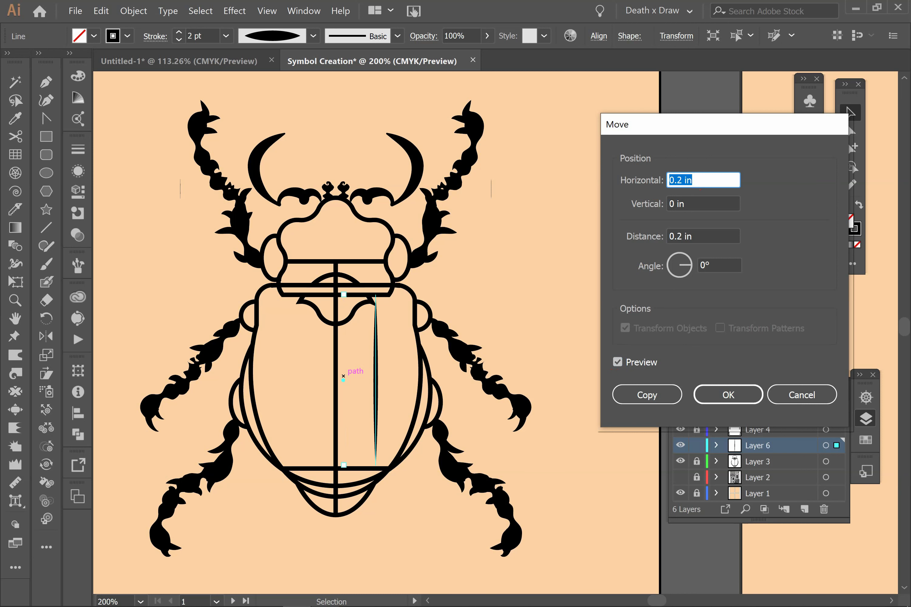
pyautogui.write('.05')
pyautogui.click(619, 362)
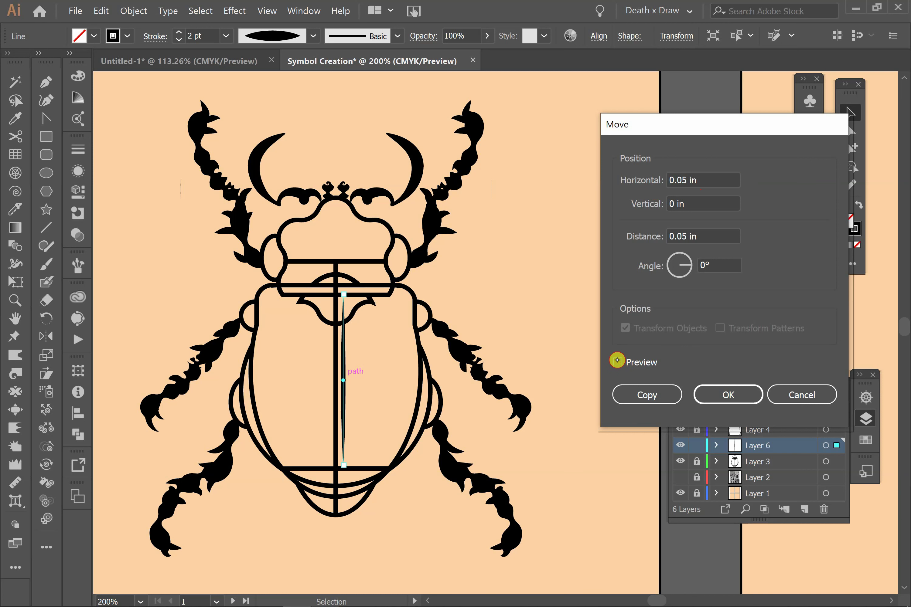
pyautogui.click(618, 363)
pyautogui.click(619, 362)
pyautogui.click(619, 363)
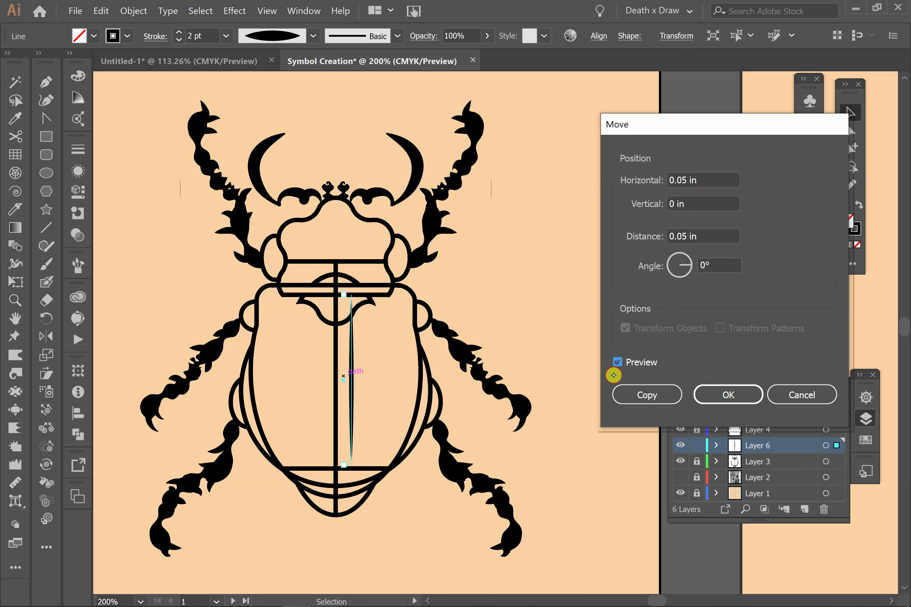
pyautogui.click(641, 395)
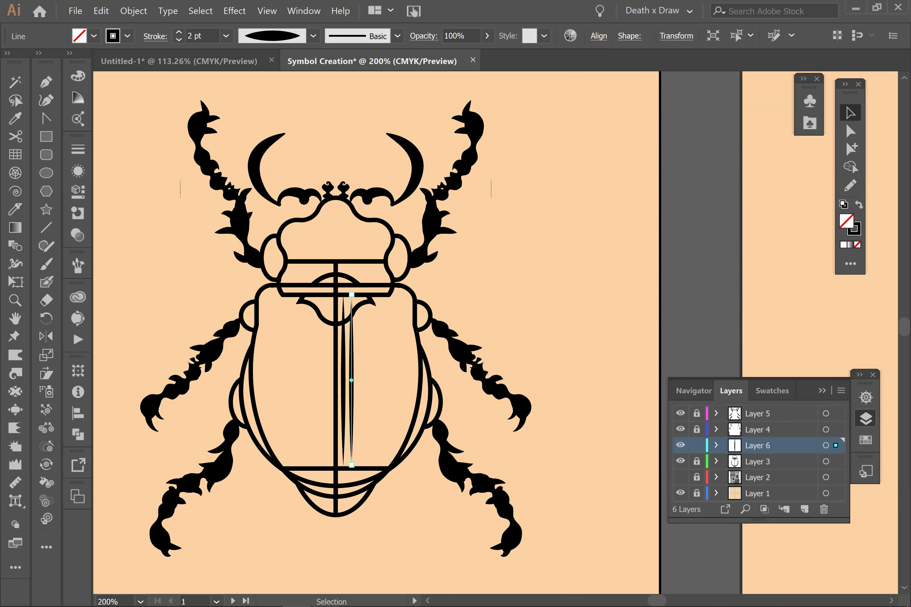
# - Repeat the 0.05 in move-copy twice with Ctrl+D to build evenly spaced stripes
pyautogui.hotkey('ctrl', 'd')
pyautogui.hotkey('ctrl', 'd')
pyautogui.hotkey('ctrl', 'd')
pyautogui.hotkey('ctrl', 'd')
pyautogui.hotkey('ctrl', 'd')
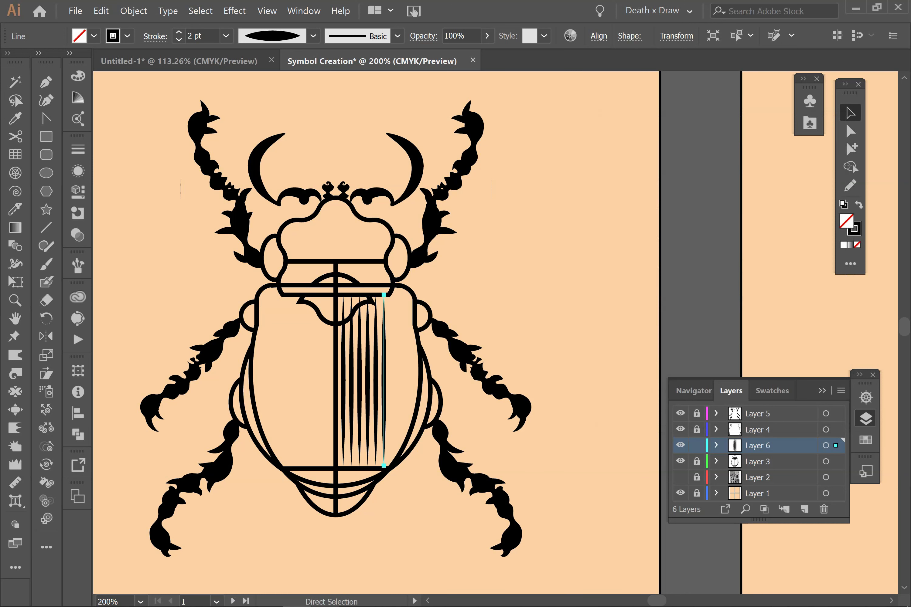
pyautogui.hotkey('ctrl', 'd')
pyautogui.hotkey('ctrl', 'd')
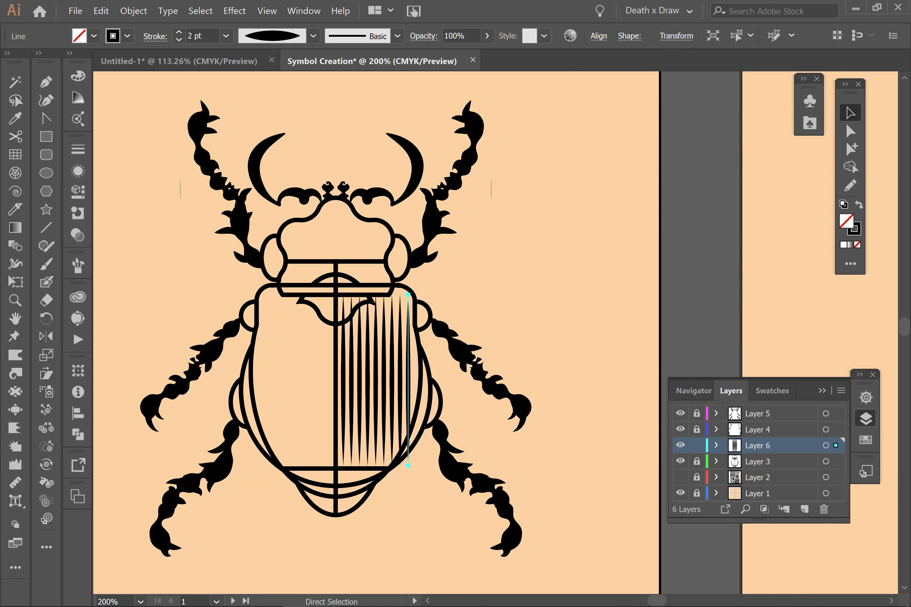
pyautogui.press('v')
pyautogui.hotkey('ctrl', 'a')
pyautogui.hotkey('ctrl', '=')
pyautogui.hotkey('ctrl', '=')
# - Unlock Layers 5 and 4, then marquee-select the stripes together with the shell outlines
pyautogui.click(697, 413)
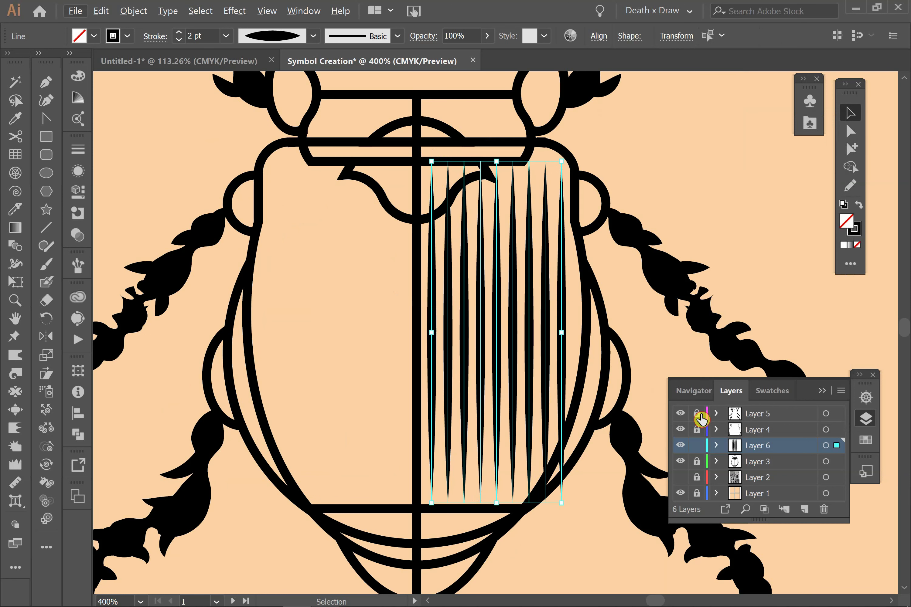
pyautogui.click(696, 430)
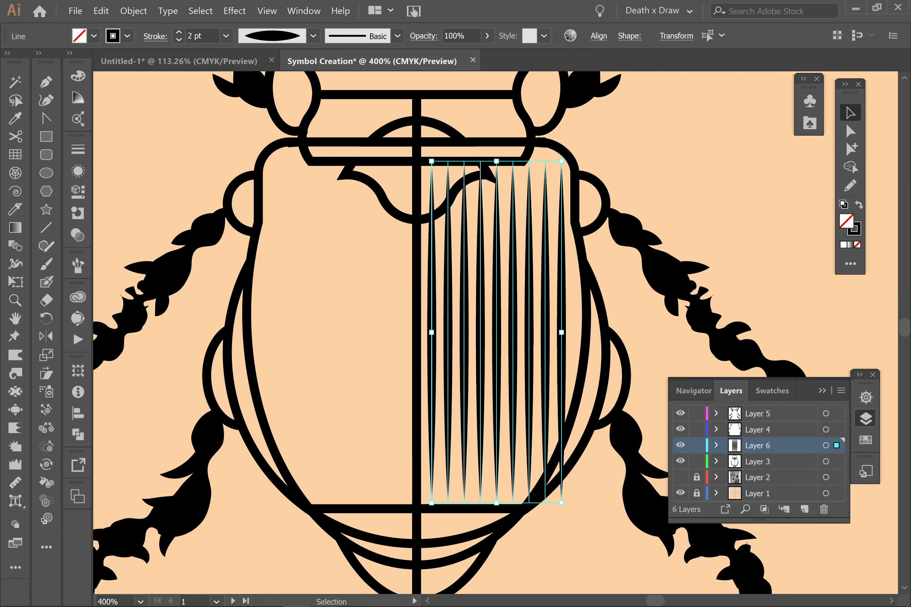
pyautogui.hotkey('ctrl', 'shift', 'a')
pyautogui.moveTo(355, 116); pyautogui.dragTo(474, 542)
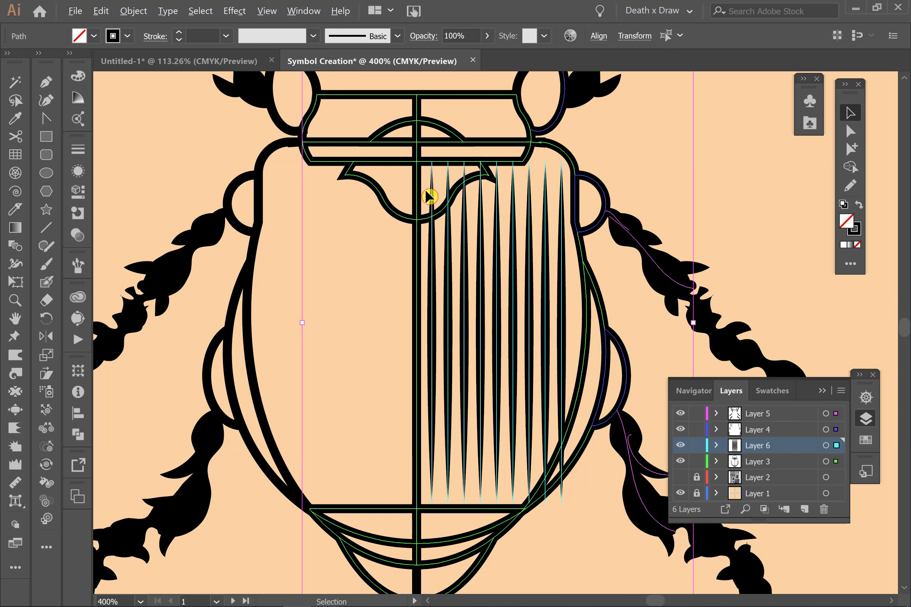
# - With the Shape Builder tool, delete the stripe tips poking above the shell's top notch
pyautogui.press('alt')
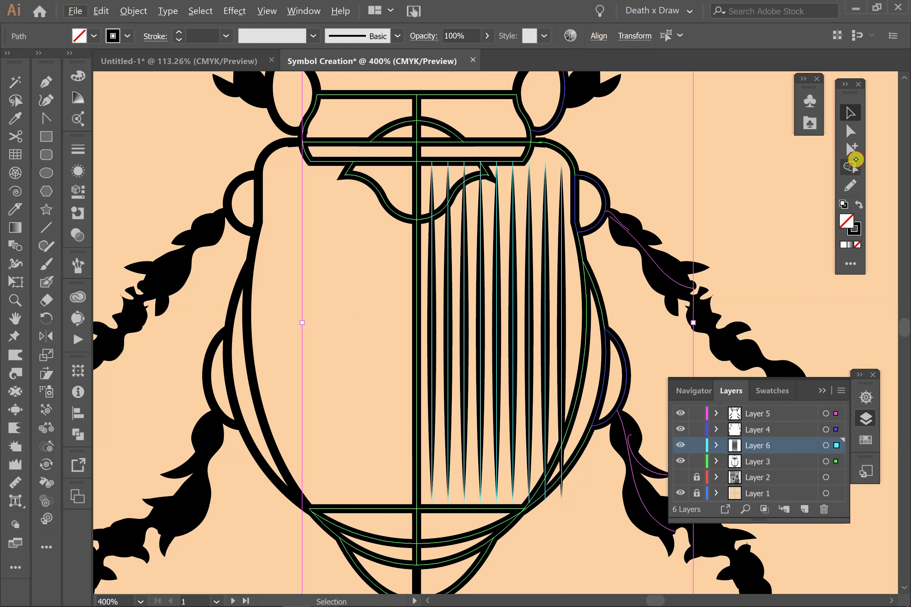
pyautogui.click(850, 166)
pyautogui.hotkey('ctrl', 'a')
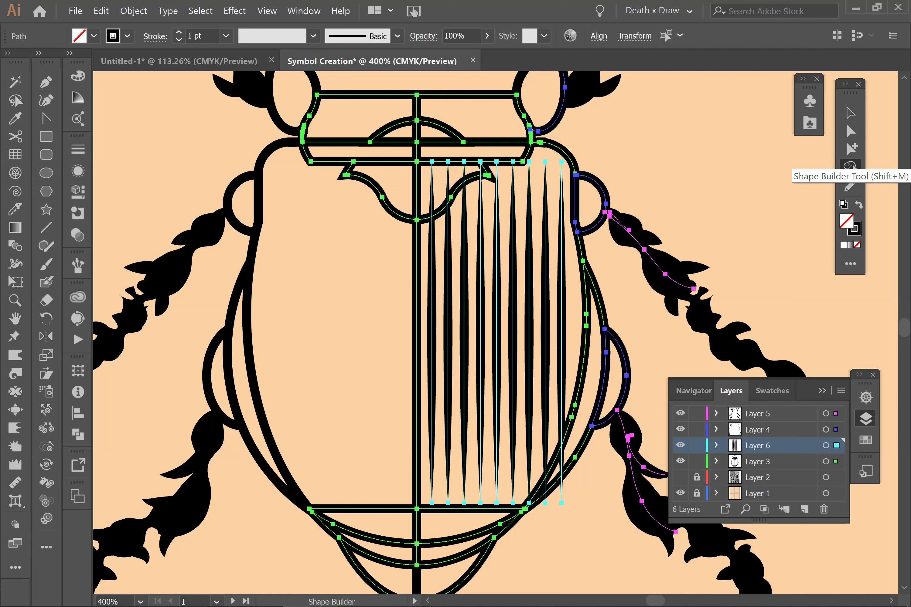
pyautogui.keyDown('alt'); pyautogui.click(450, 191); pyautogui.keyUp('alt')
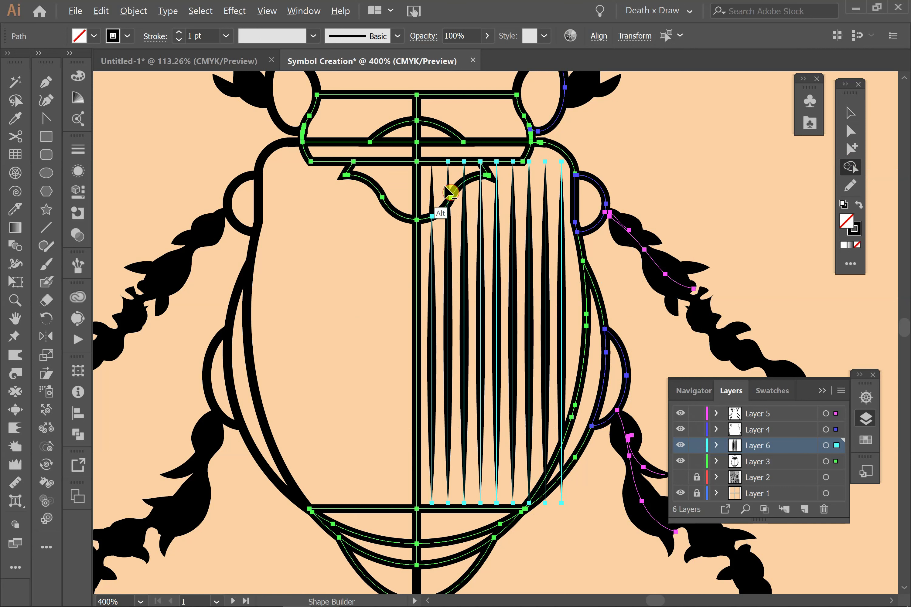
pyautogui.keyDown('alt'); pyautogui.click(451, 190); pyautogui.keyUp('alt')
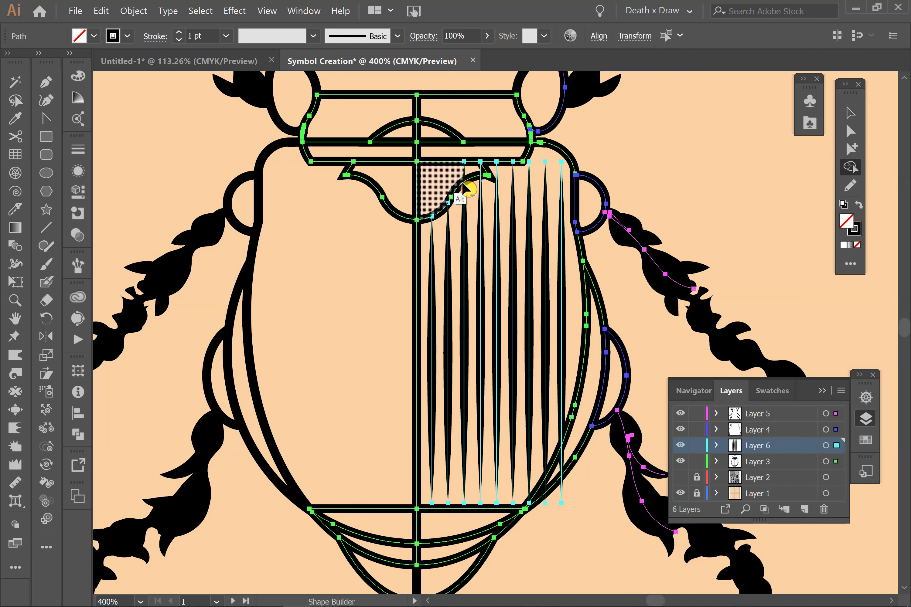
pyautogui.keyDown('alt'); pyautogui.click(444, 167); pyautogui.keyUp('alt')
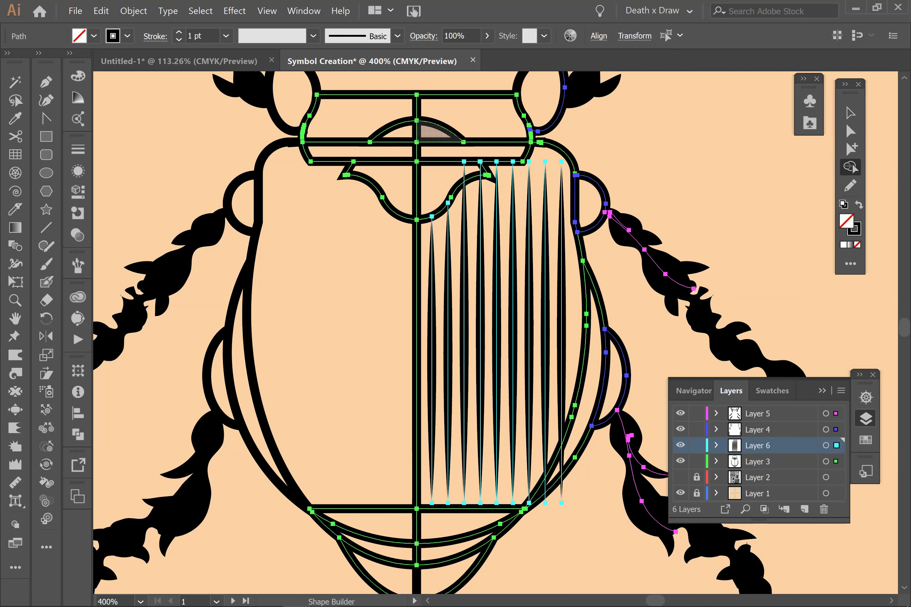
pyautogui.press('alt')
pyautogui.keyDown('alt'); pyautogui.click(468, 173); pyautogui.keyUp('alt')
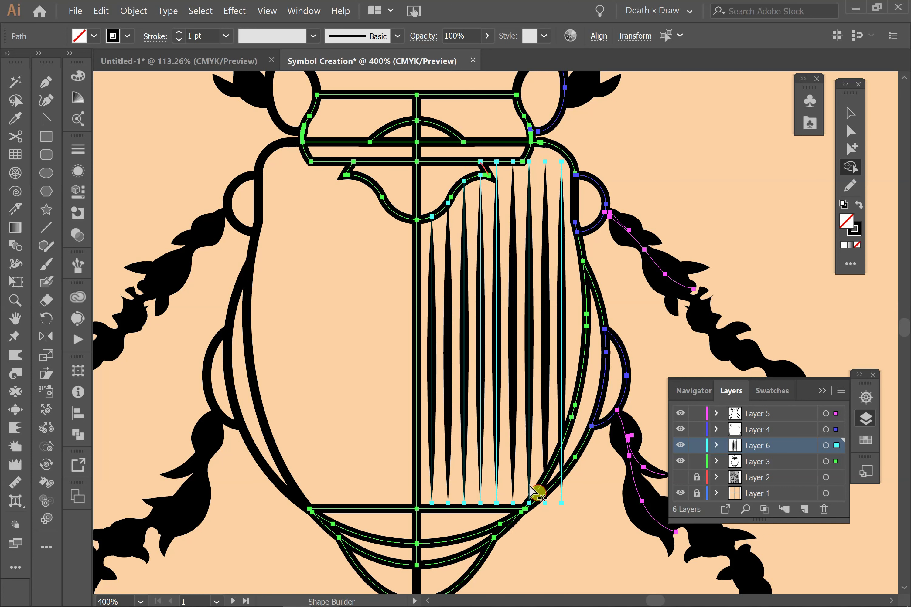
# - Delete the stripe ends overhanging the shell's lower right curve, then deselect
pyautogui.keyDown('alt'); pyautogui.click(551, 490); pyautogui.keyUp('alt')
pyautogui.keyDown('alt'); pyautogui.click(548, 486); pyautogui.keyUp('alt')
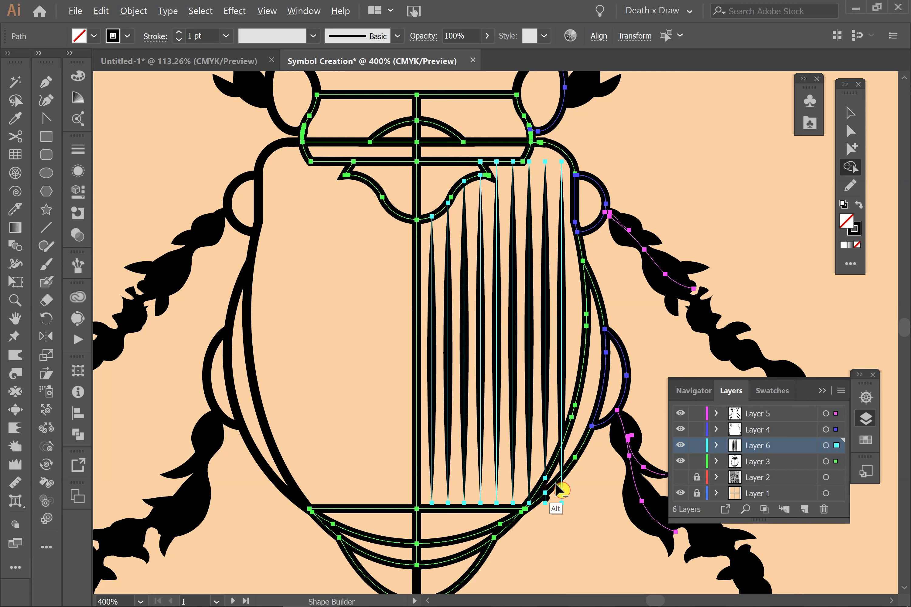
pyautogui.keyDown('alt'); pyautogui.click(564, 478); pyautogui.keyUp('alt')
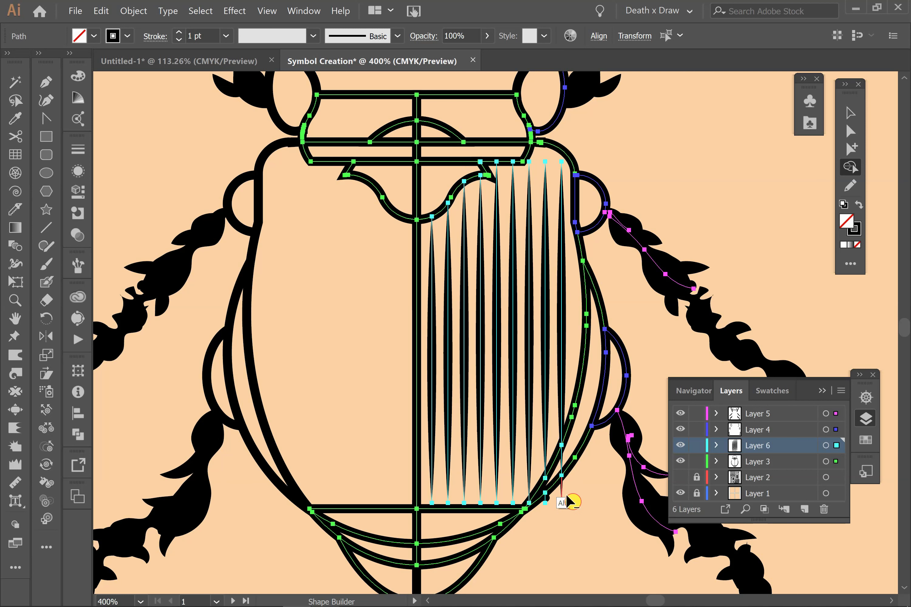
pyautogui.keyDown('alt'); pyautogui.click(564, 473); pyautogui.keyUp('alt')
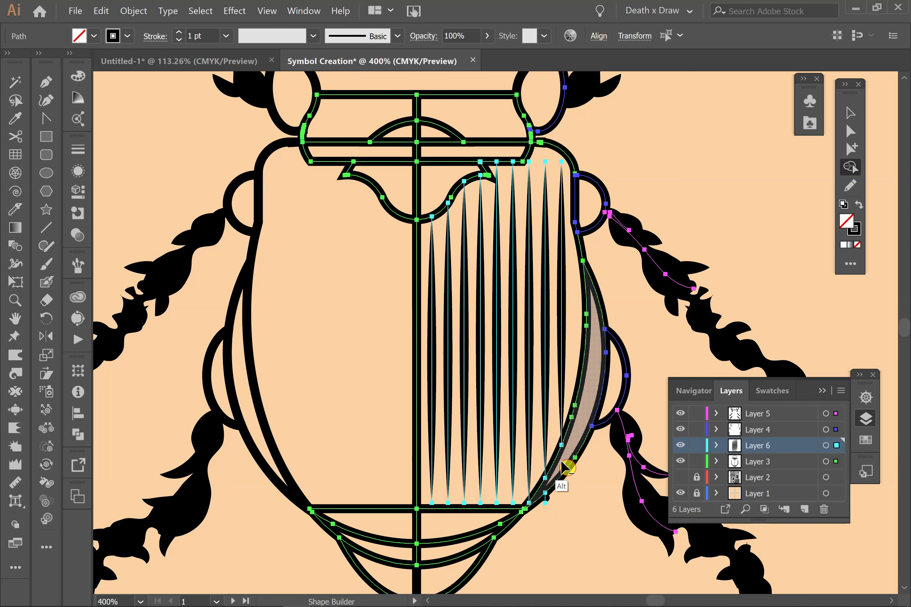
pyautogui.press('a')
pyautogui.hotkey('ctrl', 'shift', 'a')
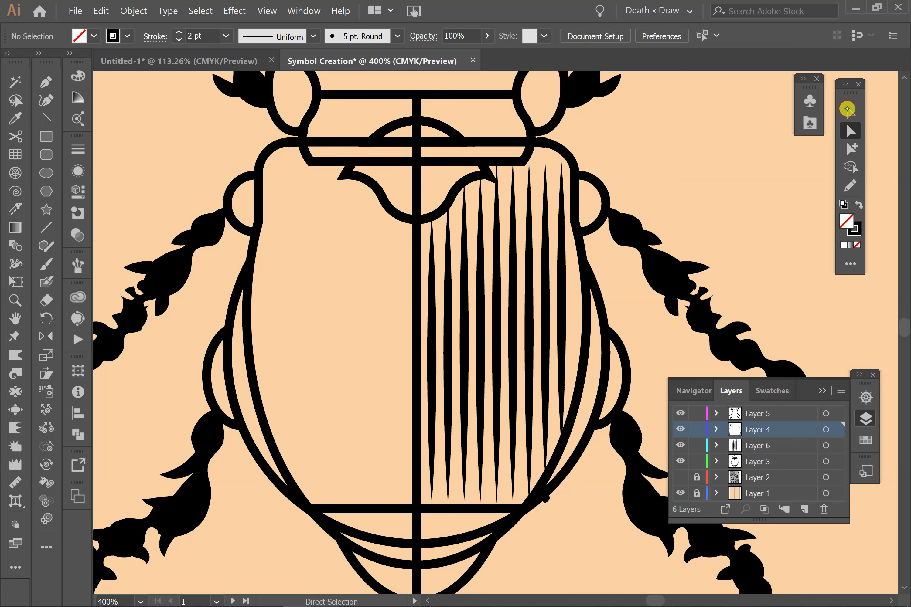
# - Reflect a vertical copy of the right-half stripes across the centre line and shift it left to fit
pyautogui.click(851, 112)
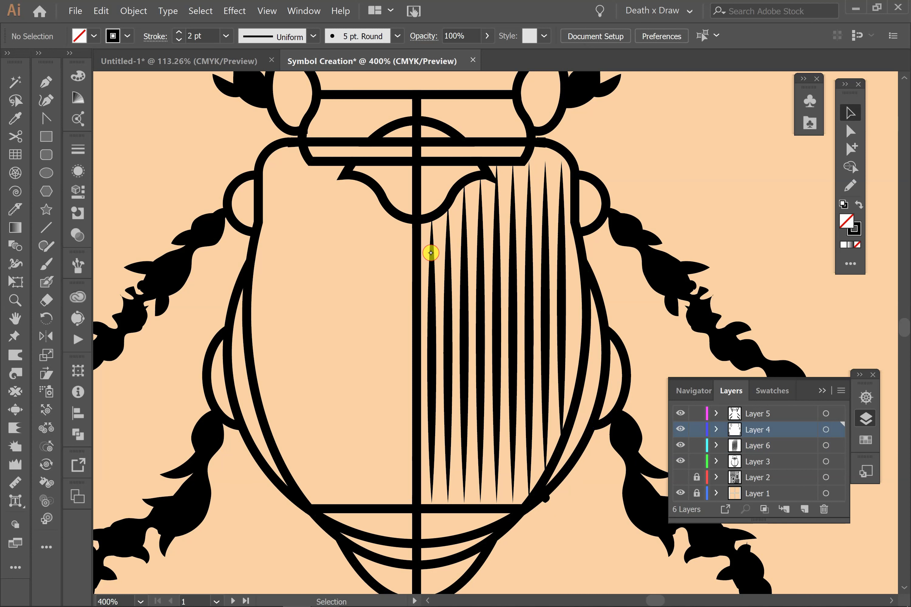
pyautogui.moveTo(425, 245); pyautogui.dragTo(574, 367)
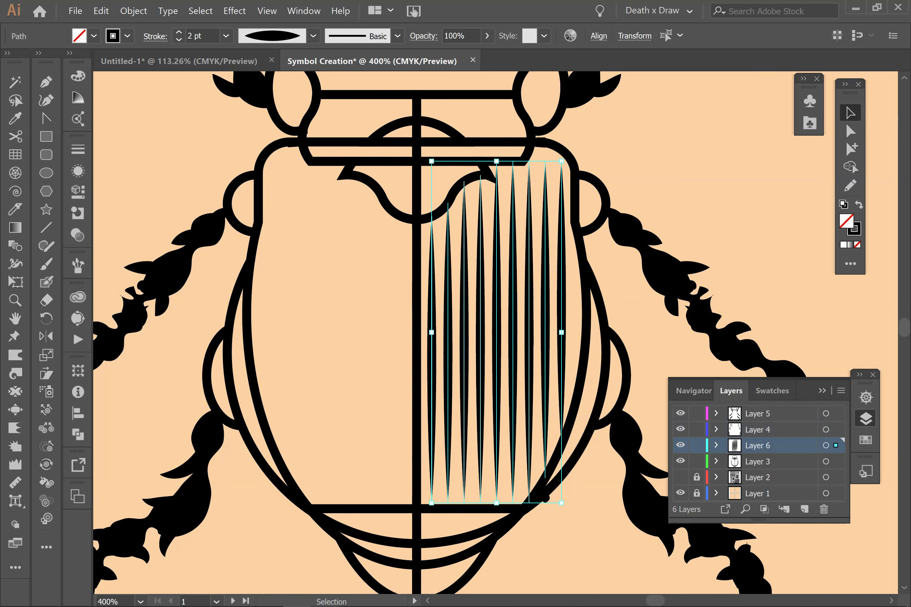
pyautogui.click(45, 336)
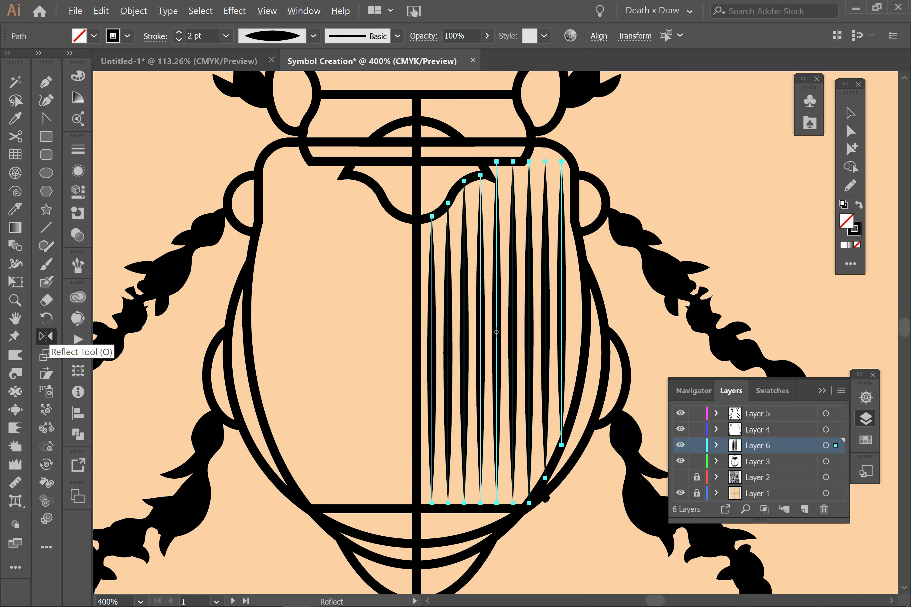
pyautogui.keyDown('alt'); pyautogui.click(416, 220); pyautogui.keyUp('alt')
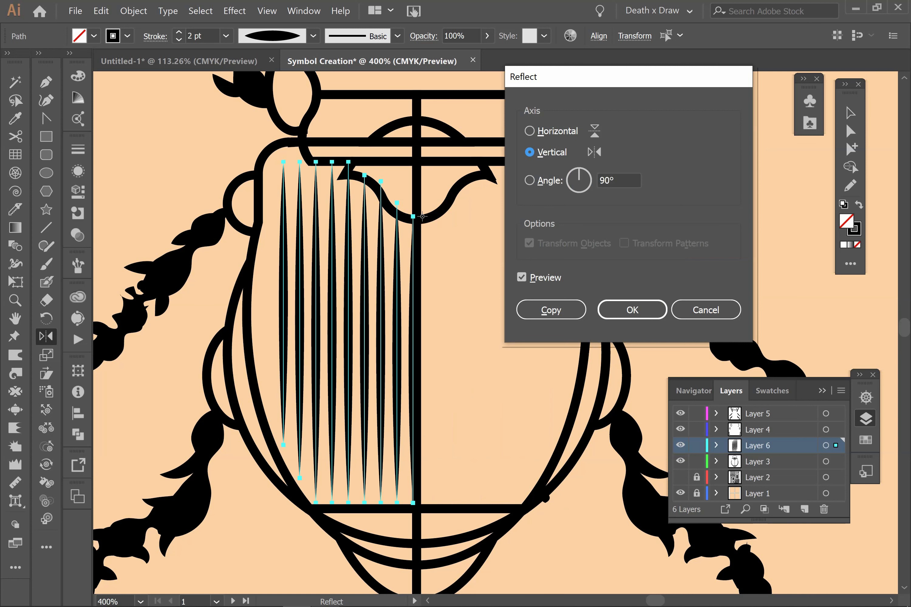
pyautogui.click(550, 309)
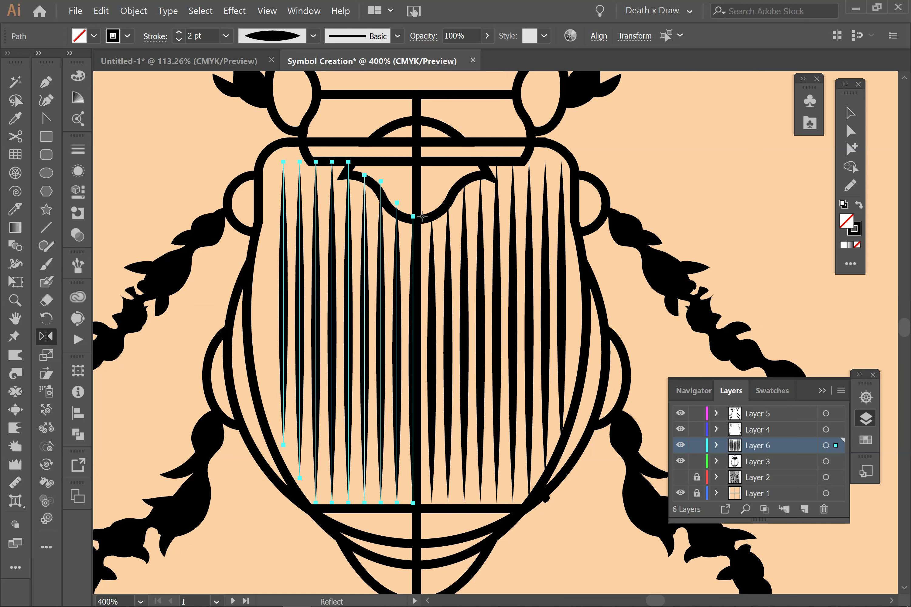
pyautogui.moveTo(422, 216); pyautogui.dragTo(408, 216)
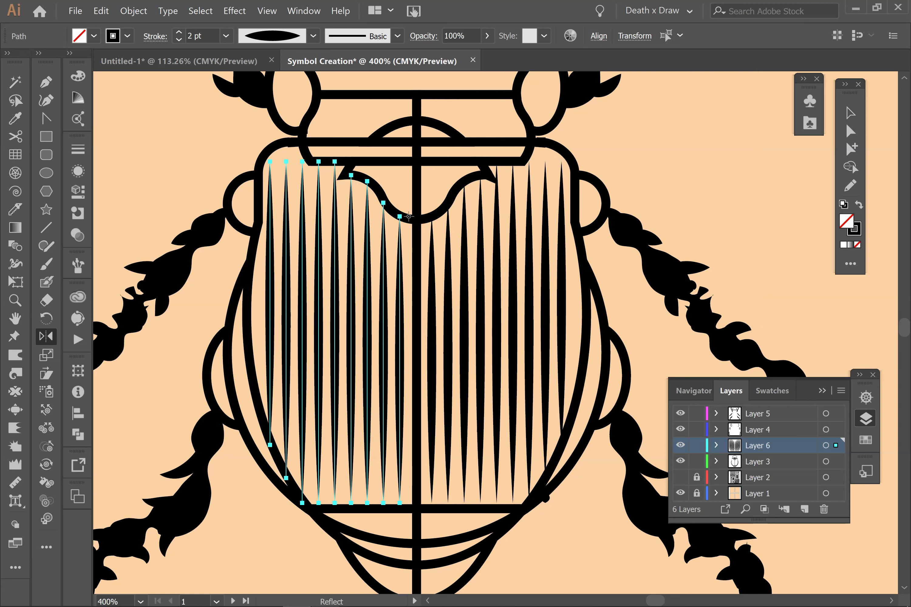
pyautogui.click(850, 113)
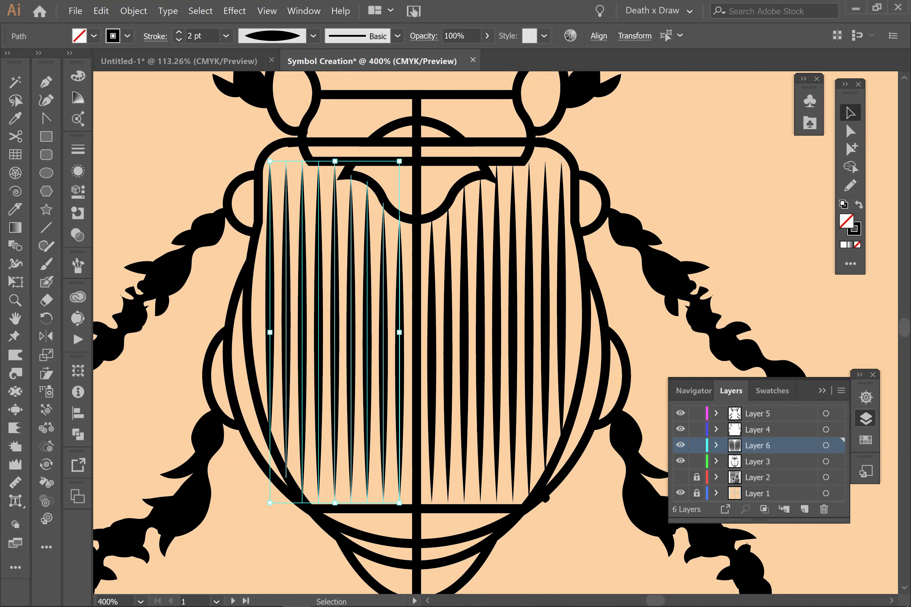
# - Deselect the mirrored ridge lines, then inspect and deselect the small path at the shell's lower right
pyautogui.hotkey('ctrl', 'shift', 'a')
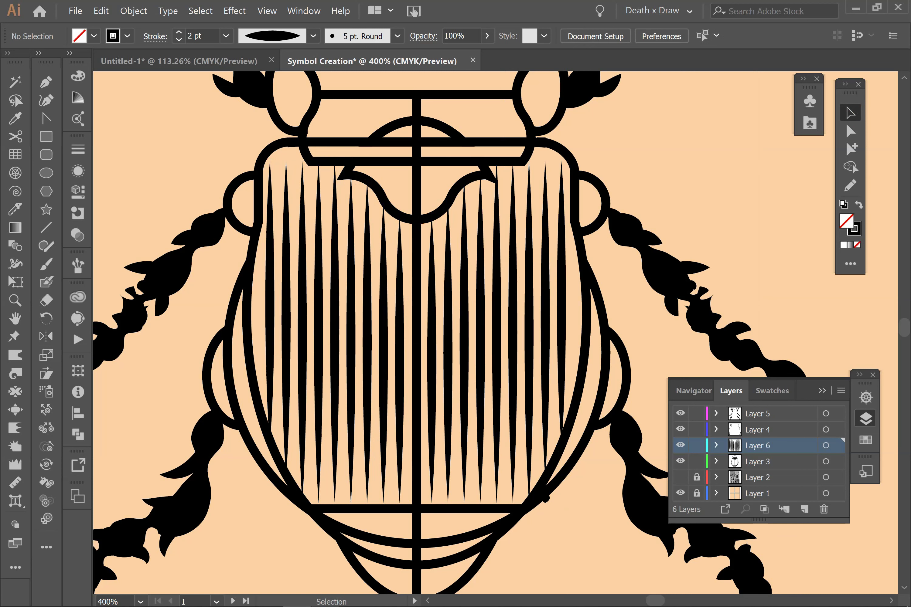
pyautogui.click(544, 497)
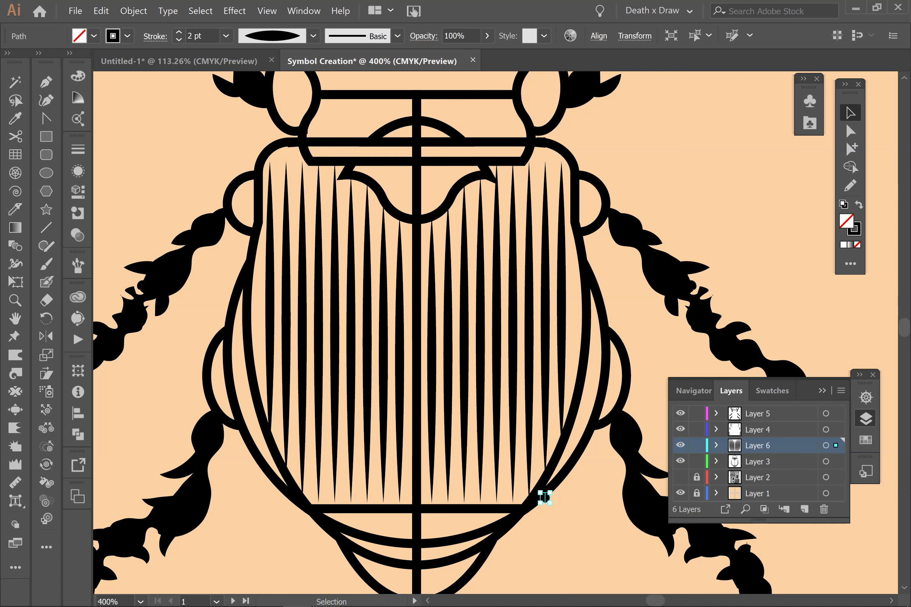
pyautogui.hotkey('ctrl', 'shift', 'a')
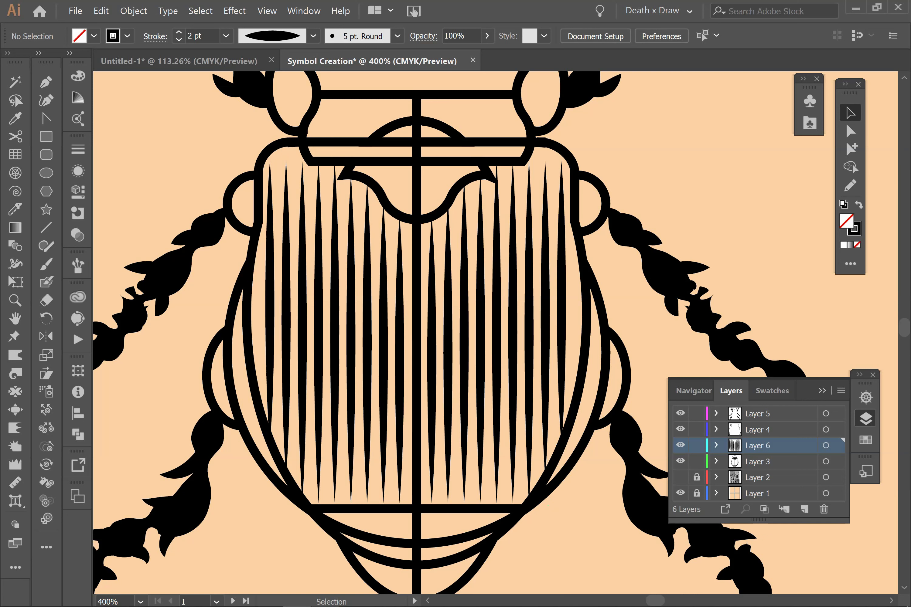
pyautogui.press('a')
# - Zoom out to 150% to show the whole beetle and marquee-select the entire drawing
pyautogui.hotkey('ctrl', '-')
pyautogui.hotkey('ctrl', '-')
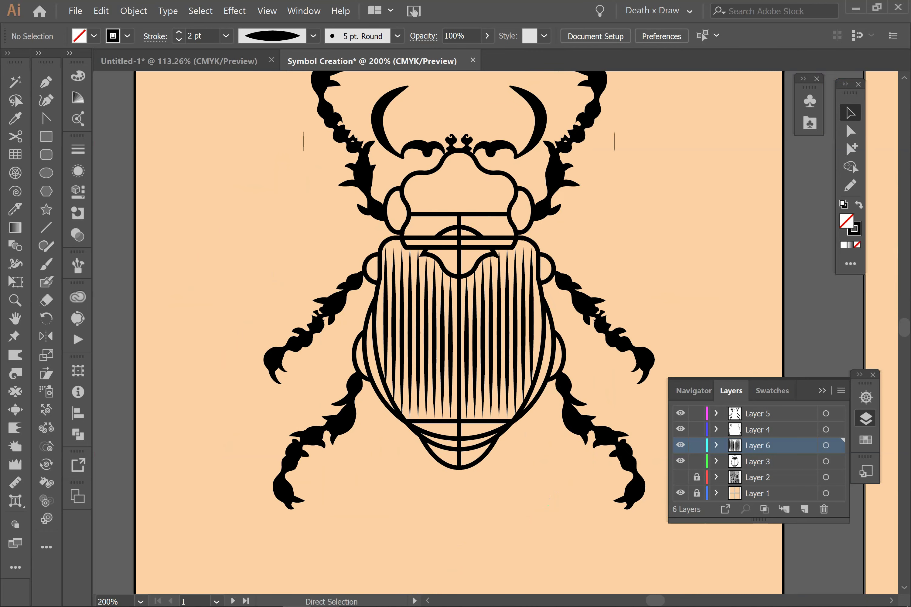
pyautogui.hotkey('ctrl', '-')
pyautogui.press('v')
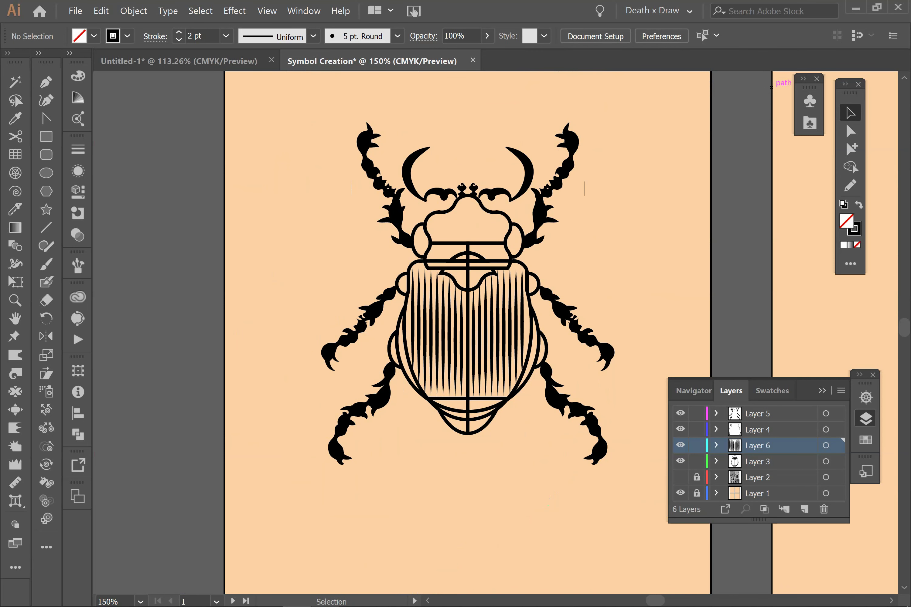
pyautogui.moveTo(311, 97); pyautogui.dragTo(629, 496)
# - Create a new Movie Clip, Dynamic Symbol named 'Beetle 010/' from the selected beetle
pyautogui.click(809, 101)
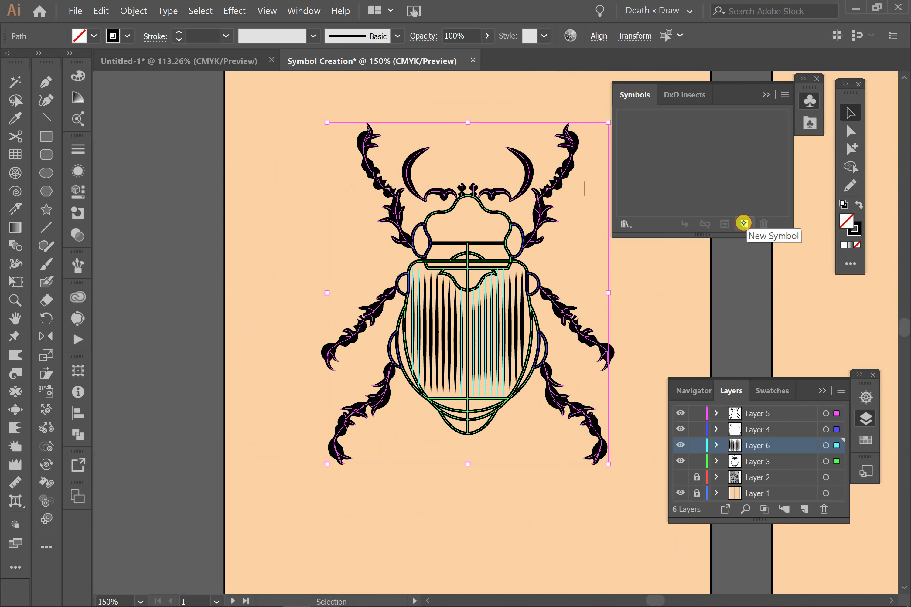
pyautogui.click(743, 223)
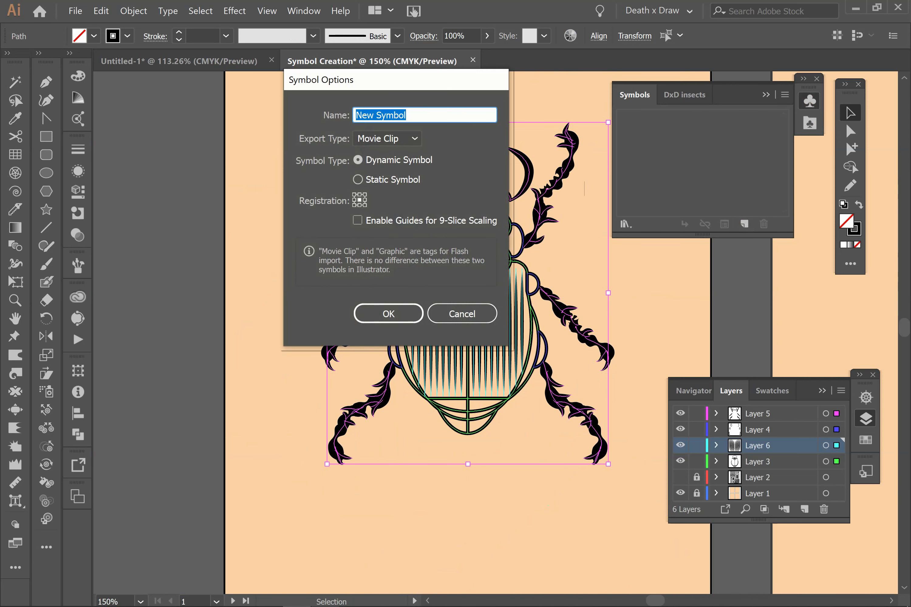
pyautogui.write('Beet')
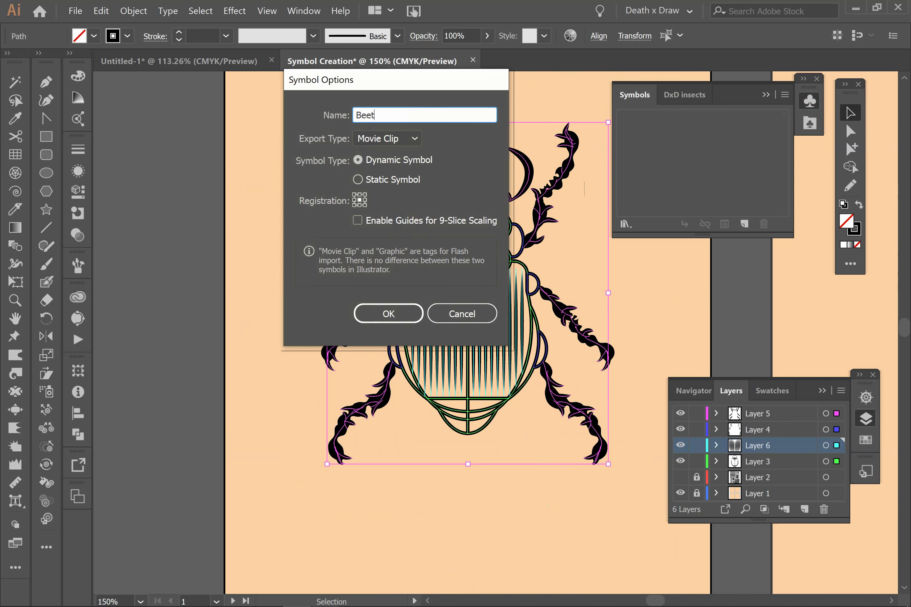
pyautogui.write('le 010/')
pyautogui.click(385, 315)
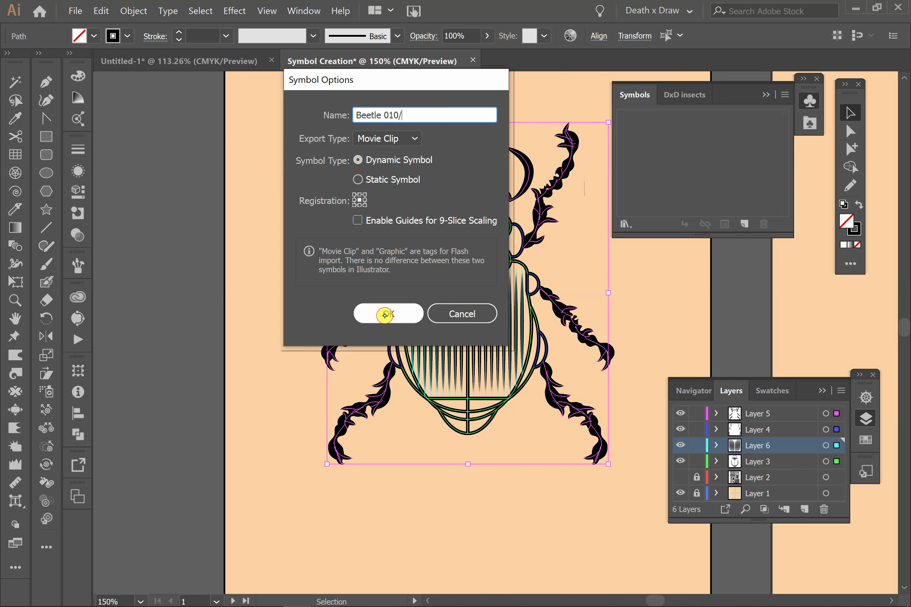